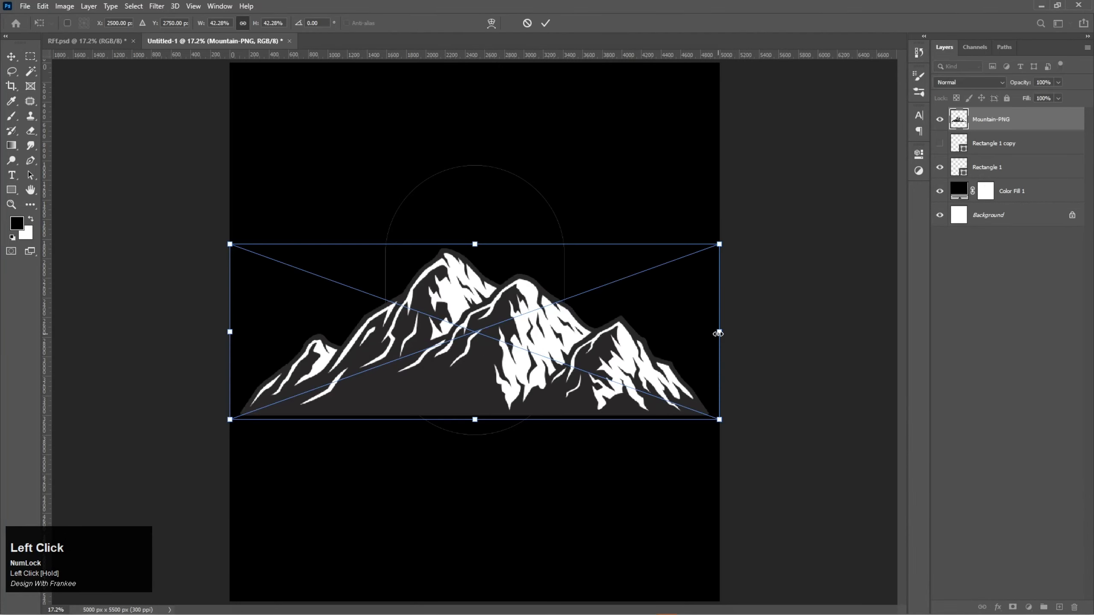
- Scale down the placed mountain image around its center, commit the transform, and show the Rectangle 1 copy layer
{"action": "left_click_drag", "start_coordinate": [717, 334], "coordinate": [610, 355]}
{"action": "double_click", "coordinate": [486, 340]}
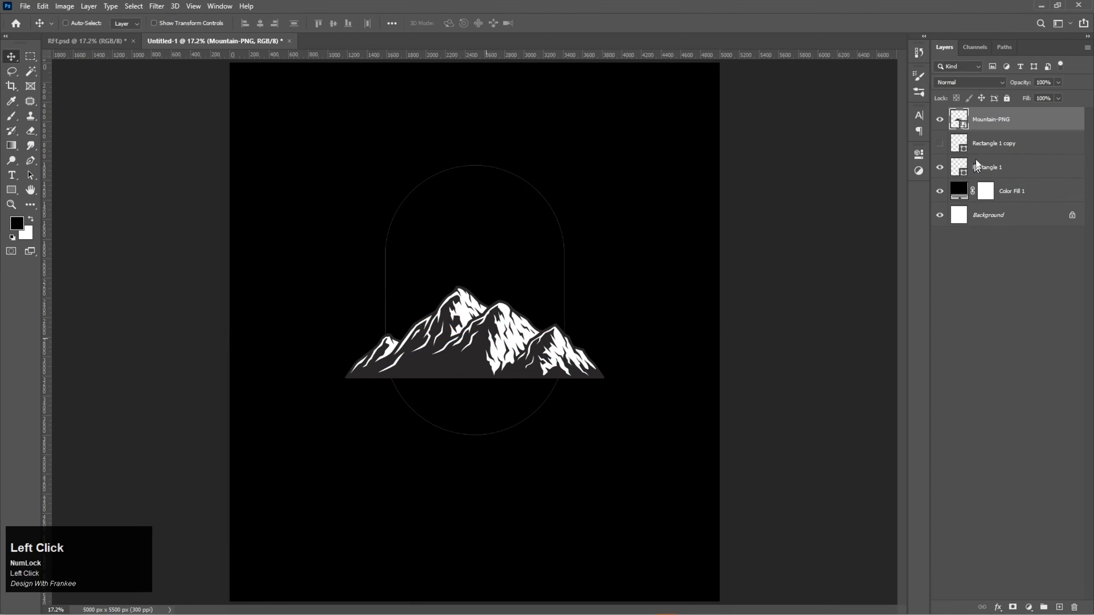
{"action": "left_click", "coordinate": [936, 144]}
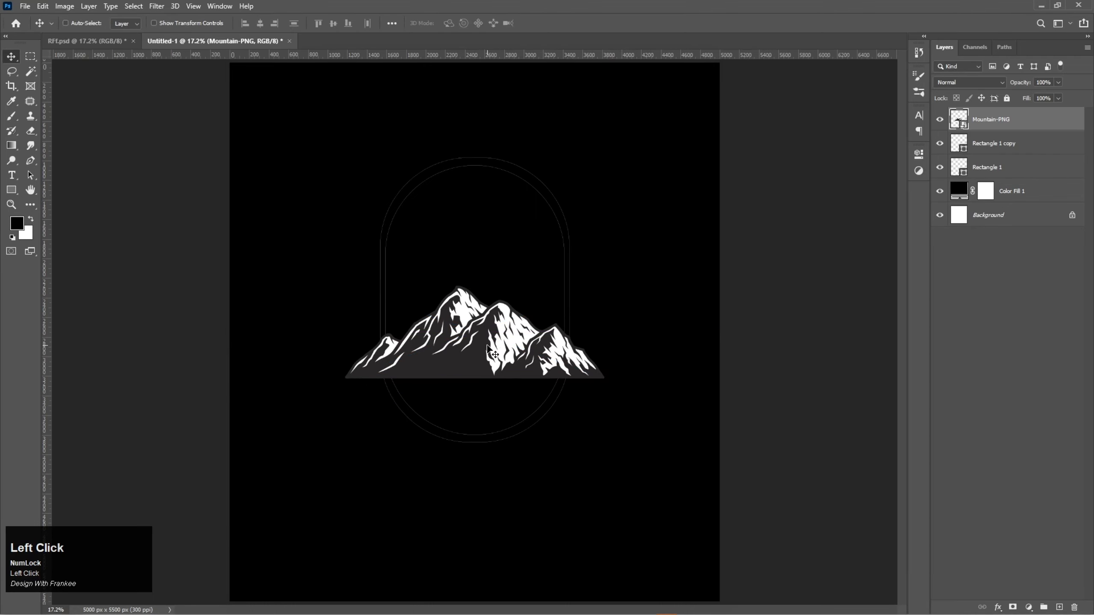
- Move the mountain image straight up by about 205 px within the rounded frames
{"action": "scroll", "coordinate": [487, 345], "scroll_direction": "up", "scroll_amount": 5}
{"action": "left_click_drag", "start_coordinate": [524, 248], "coordinate": [564, 312]}
{"action": "scroll", "coordinate": [564, 312], "scroll_direction": "down", "scroll_amount": 1}
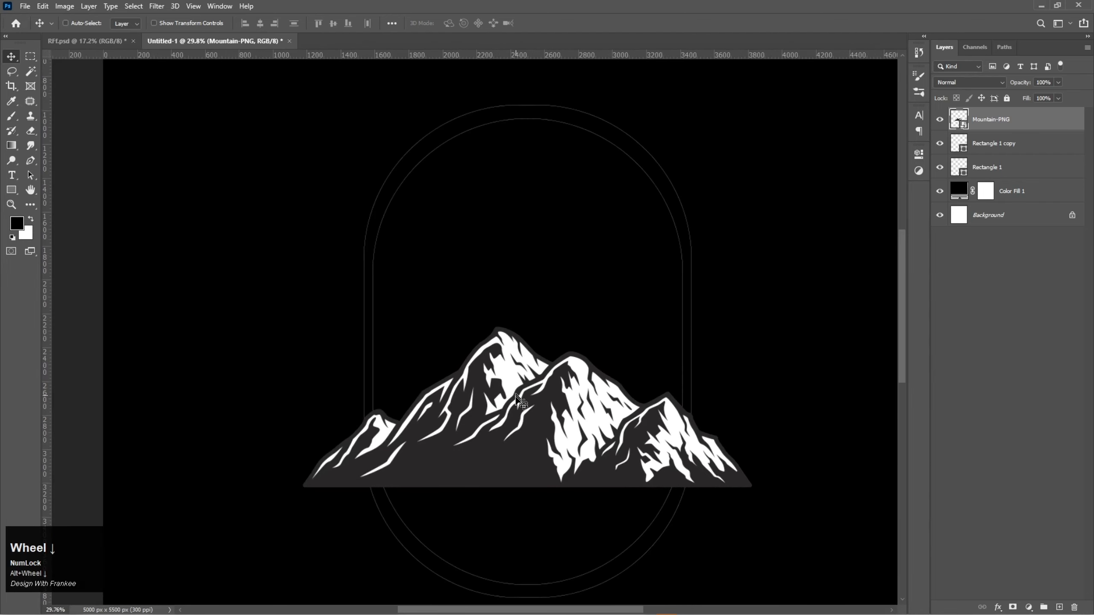
{"action": "left_click_drag", "start_coordinate": [543, 443], "coordinate": [544, 416]}
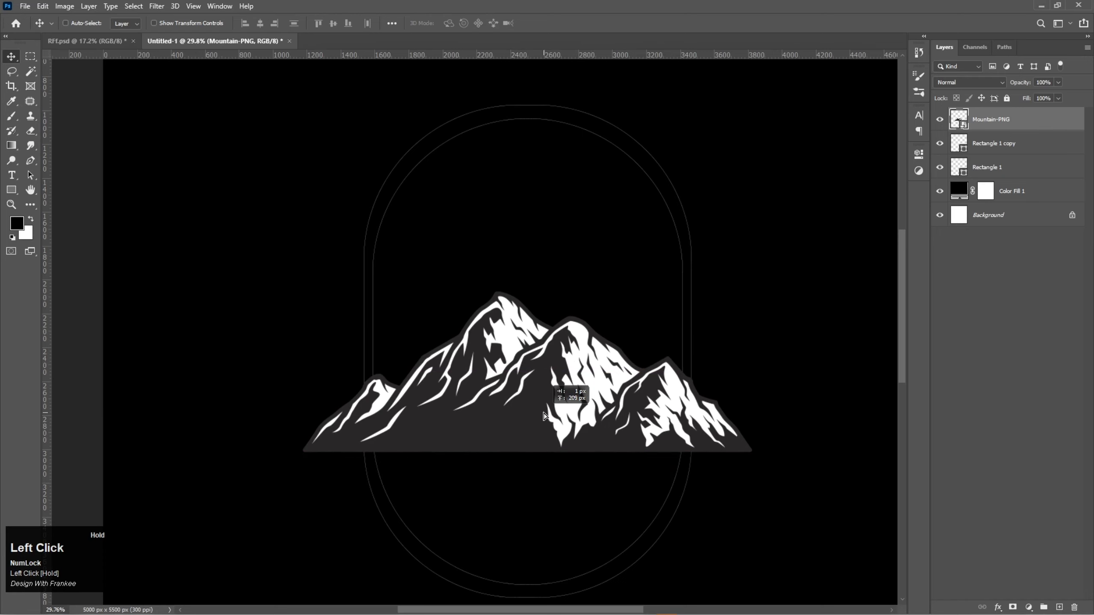
- Give the inner rounded shape, Rectangle 1, a white fill and no stroke
{"action": "left_click", "coordinate": [966, 174]}
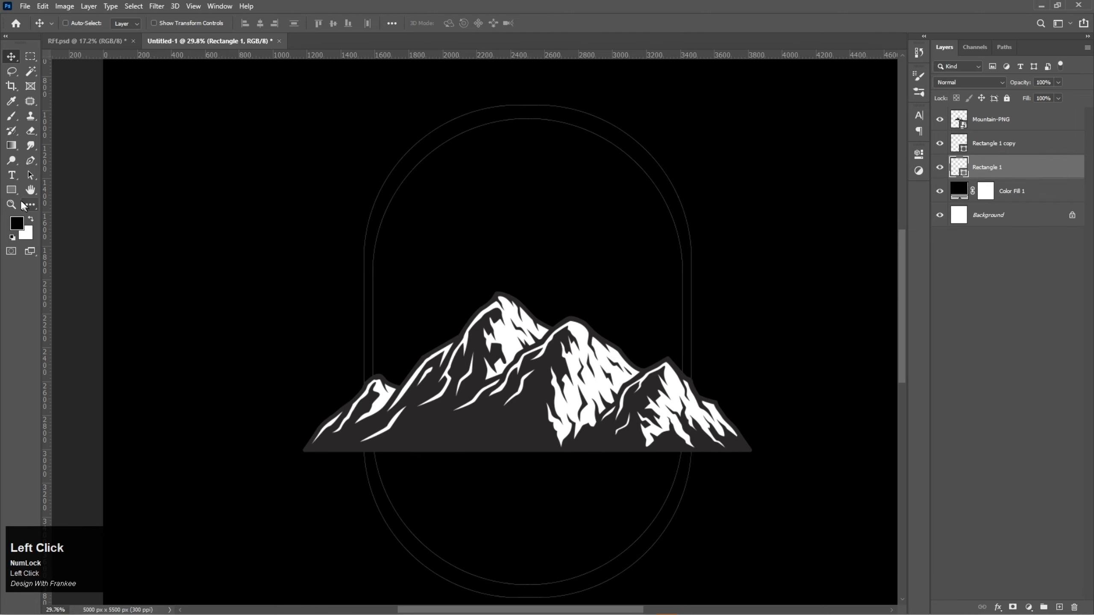
{"action": "left_click", "coordinate": [11, 190]}
{"action": "left_click", "coordinate": [918, 155]}
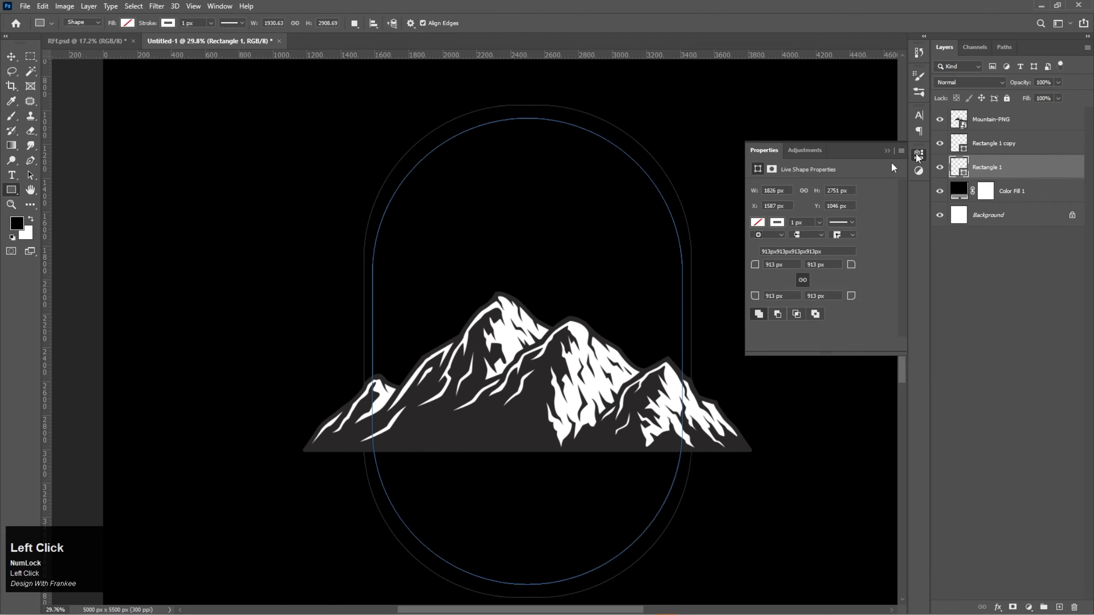
{"action": "left_click", "coordinate": [774, 223]}
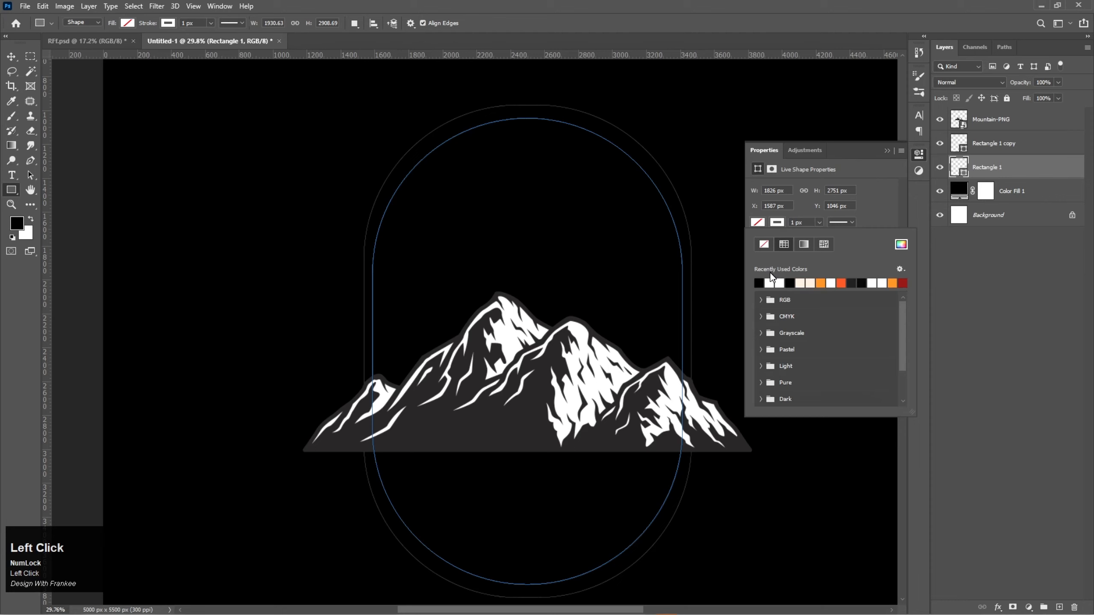
{"action": "left_click", "coordinate": [764, 244]}
{"action": "left_click", "coordinate": [775, 282]}
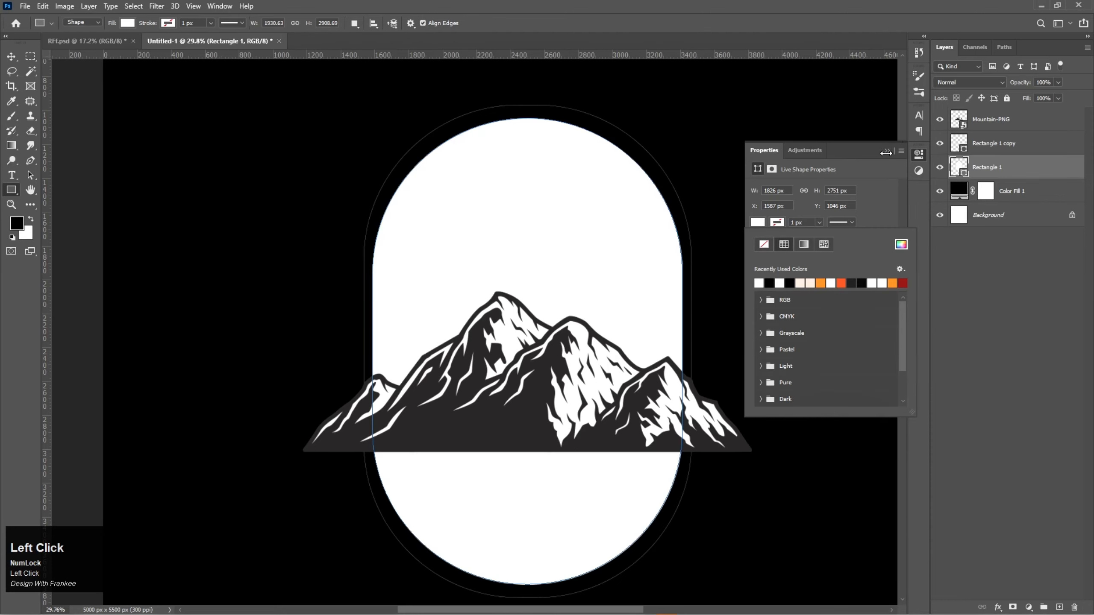
{"action": "left_click", "coordinate": [887, 152]}
{"action": "left_click", "coordinate": [886, 150]}
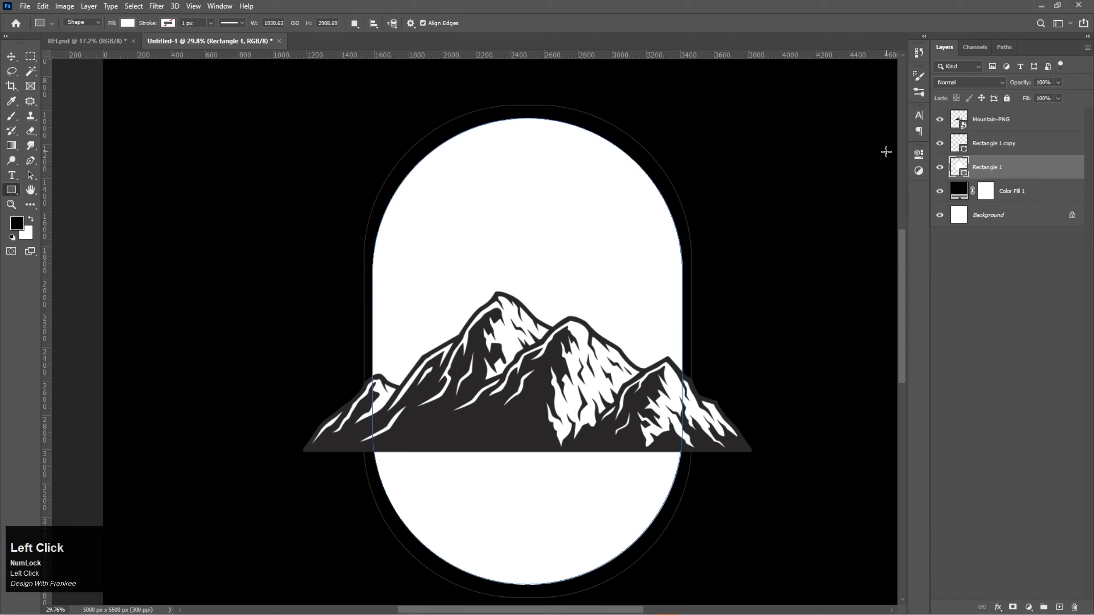
{"action": "key", "text": "Return"}
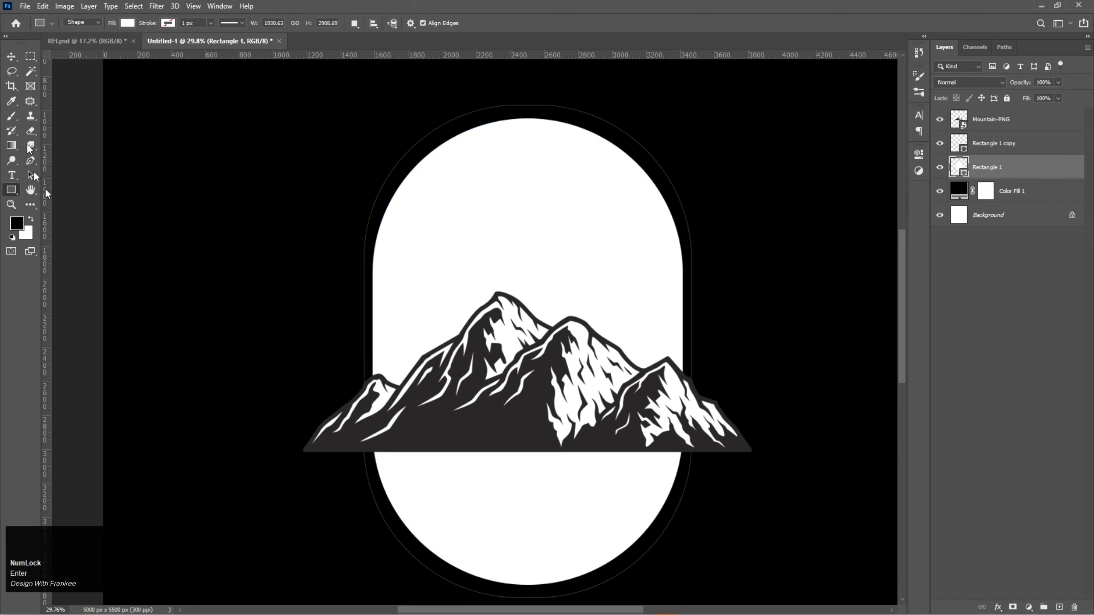
{"action": "left_click", "coordinate": [12, 59]}
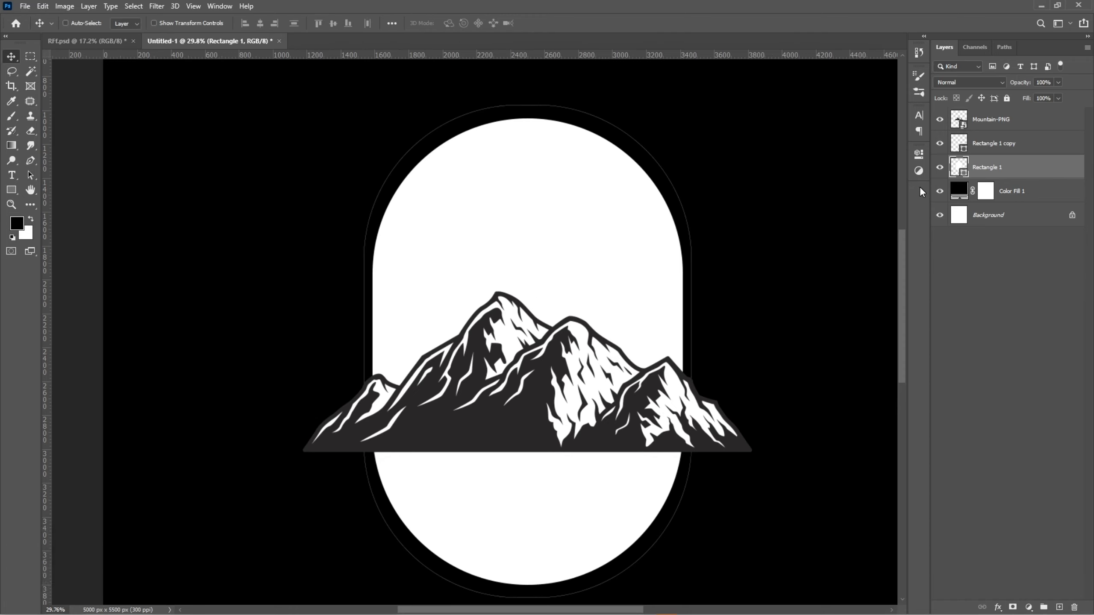
- Load the Mountain-PNG layer's pixels as a selection and expand it by 10 pixels
{"action": "right_click", "coordinate": [956, 122]}
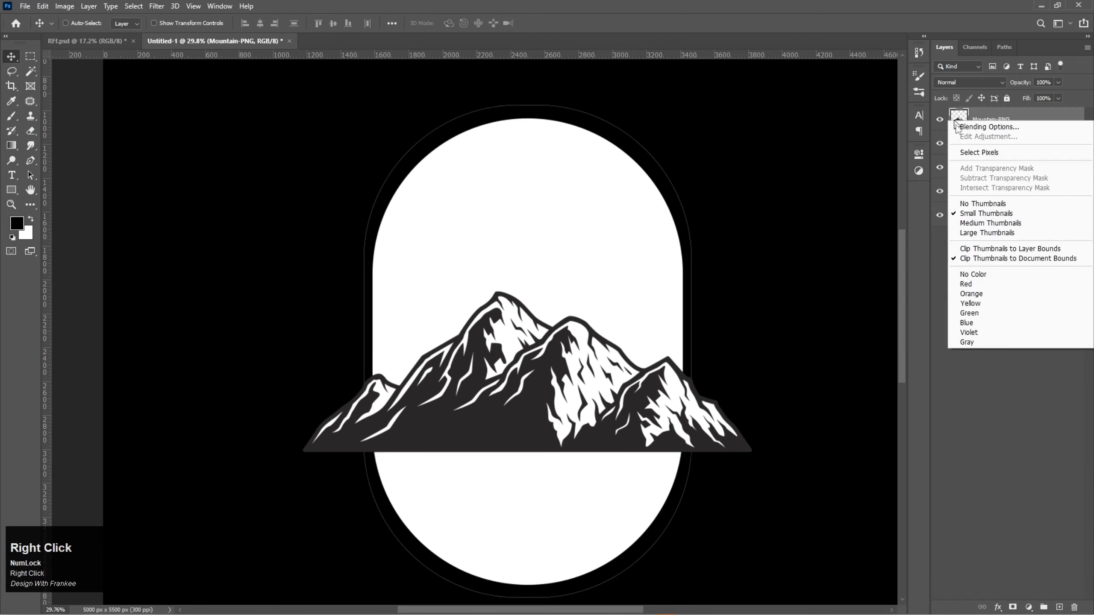
{"action": "left_click", "coordinate": [964, 153]}
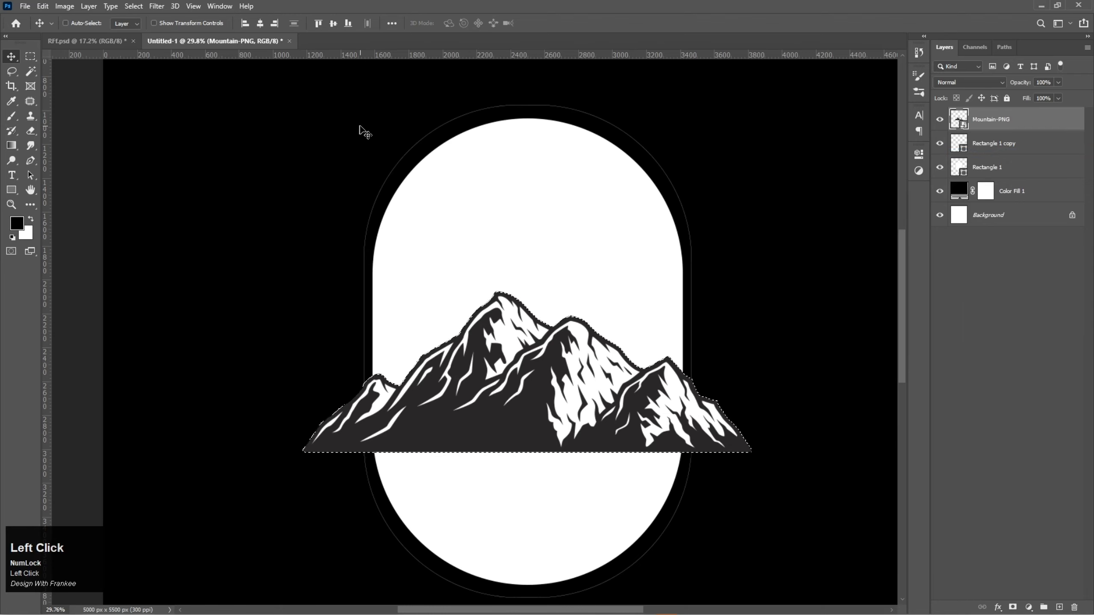
{"action": "left_click", "coordinate": [131, 7]}
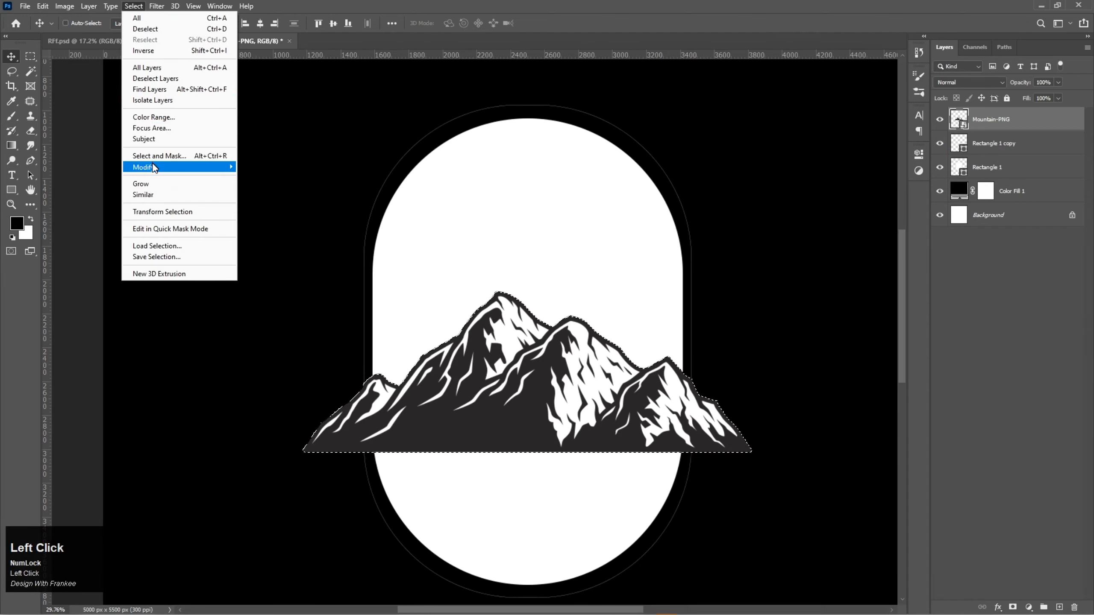
{"action": "mouse_move", "coordinate": [188, 170]}
{"action": "left_click", "coordinate": [254, 189]}
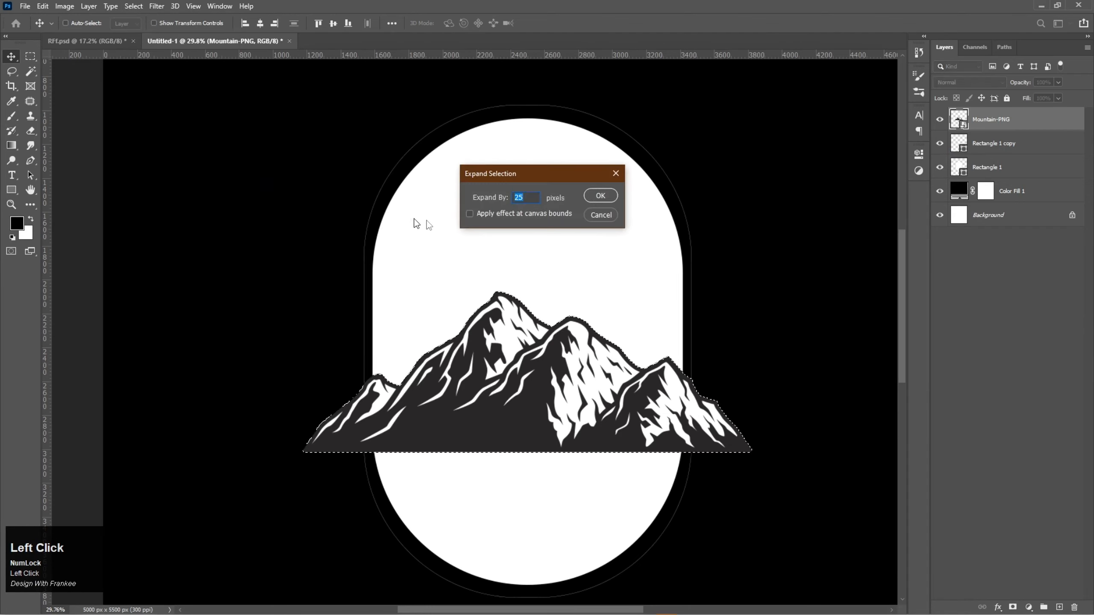
{"action": "left_click", "coordinate": [525, 198]}
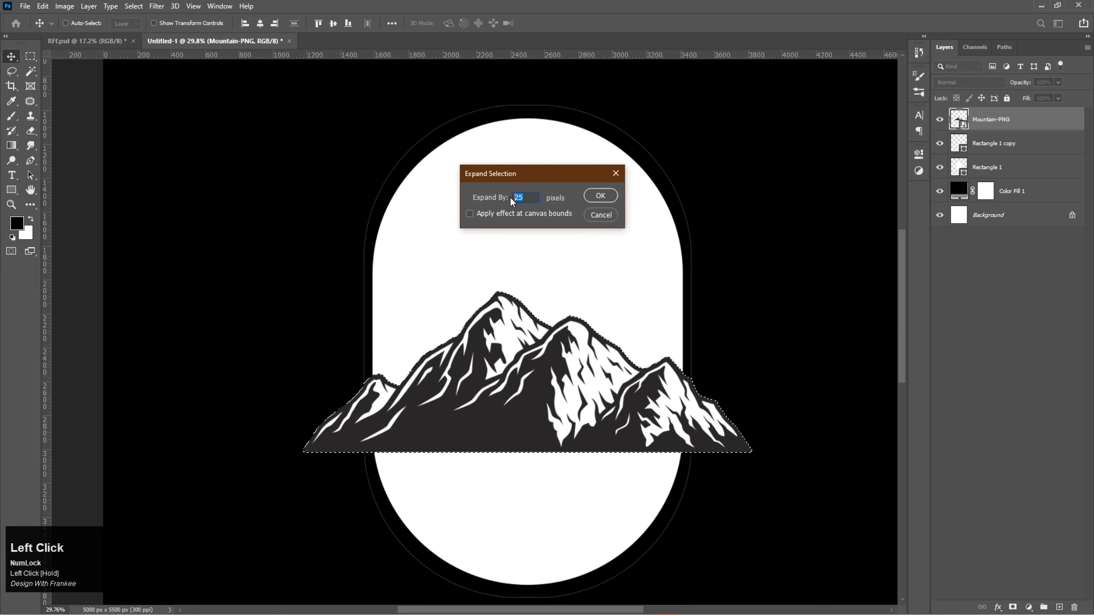
{"action": "type", "text": "10"}
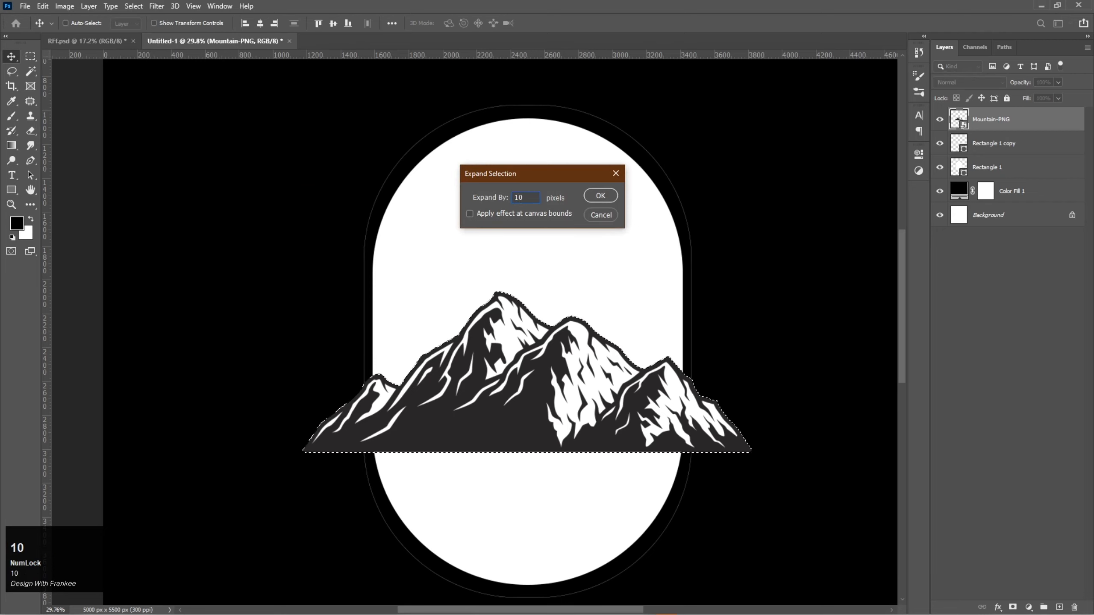
{"action": "key", "text": "Return"}
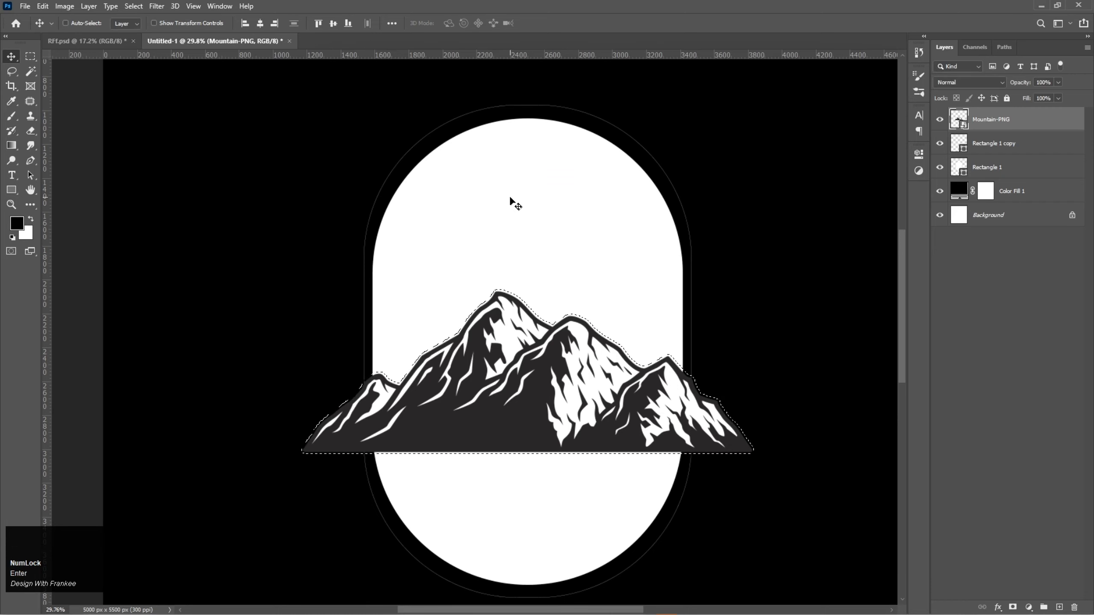
- Add a layer mask to Rectangle 1 from the mountain selection and invert it so the mountain area is hidden
{"action": "left_click", "coordinate": [997, 175]}
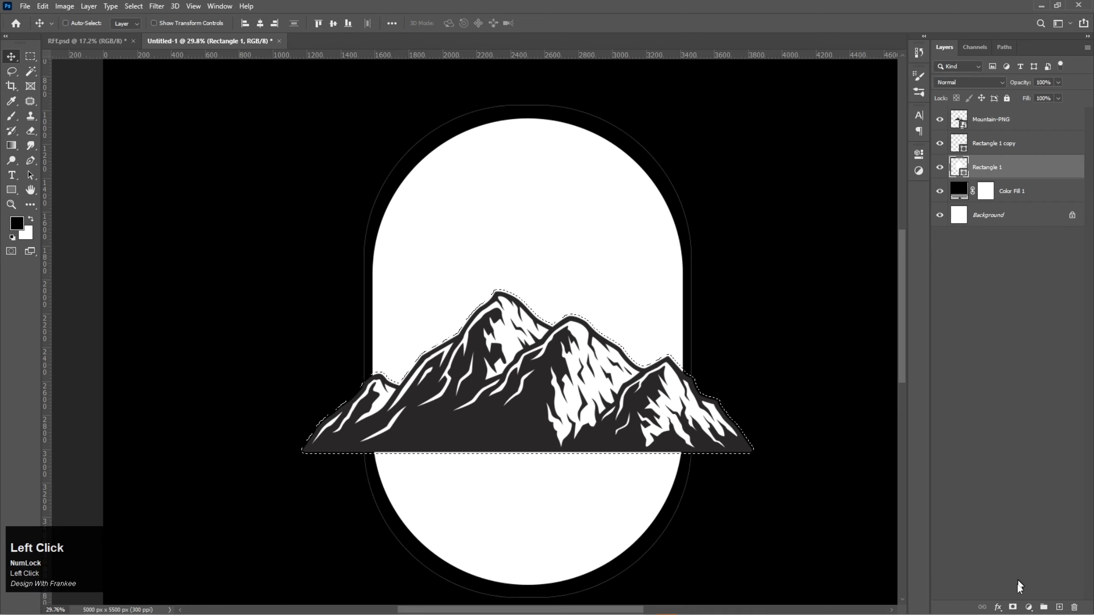
{"action": "left_click", "coordinate": [1014, 607]}
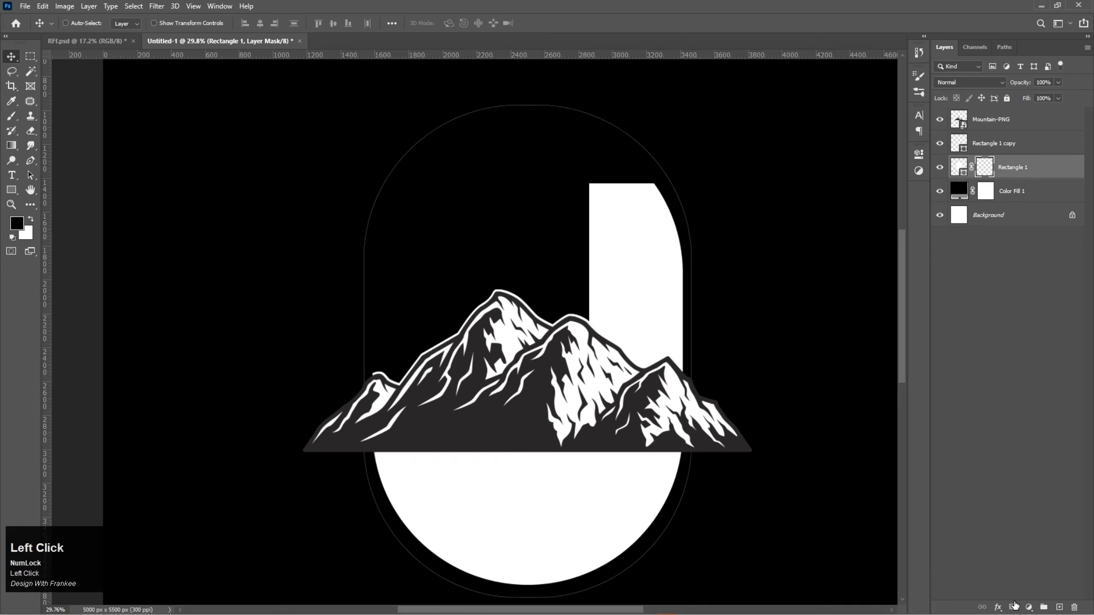
{"action": "left_click", "coordinate": [985, 169]}
{"action": "key", "text": "ctrl+i"}
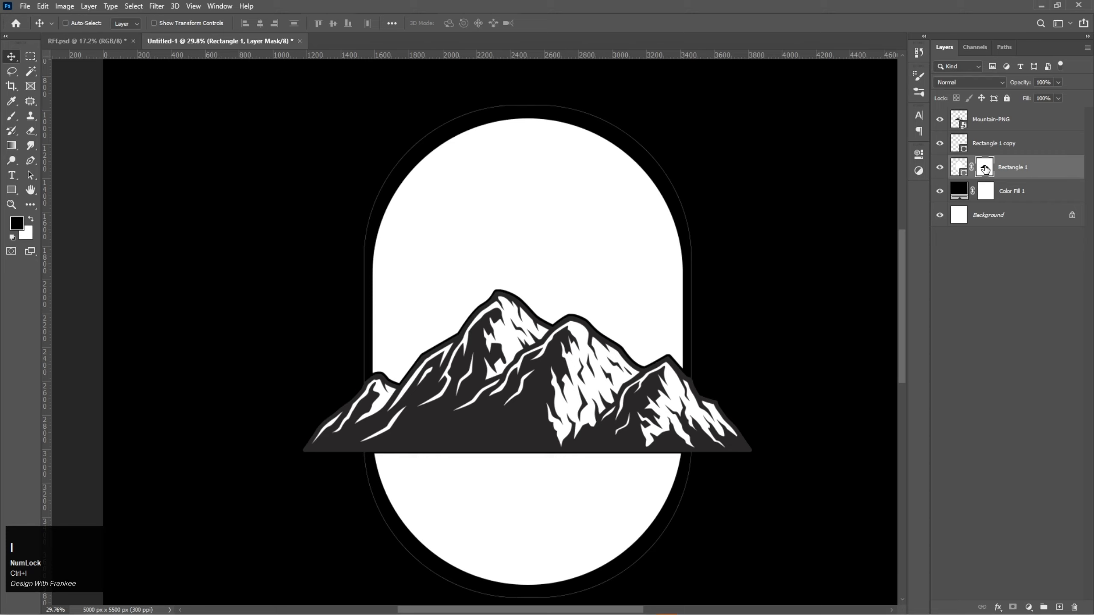
- Add a layer mask to Rectangle 1 copy and load the Mountain-PNG pixels as a selection expanded by 10 pixels
{"action": "left_click", "coordinate": [980, 149]}
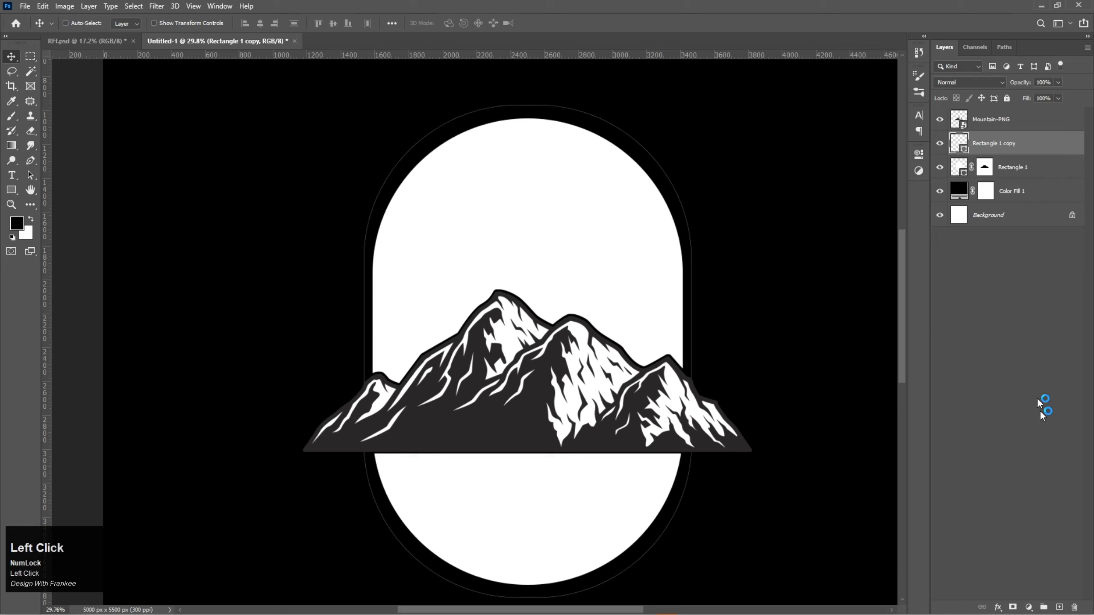
{"action": "left_click", "coordinate": [1013, 606]}
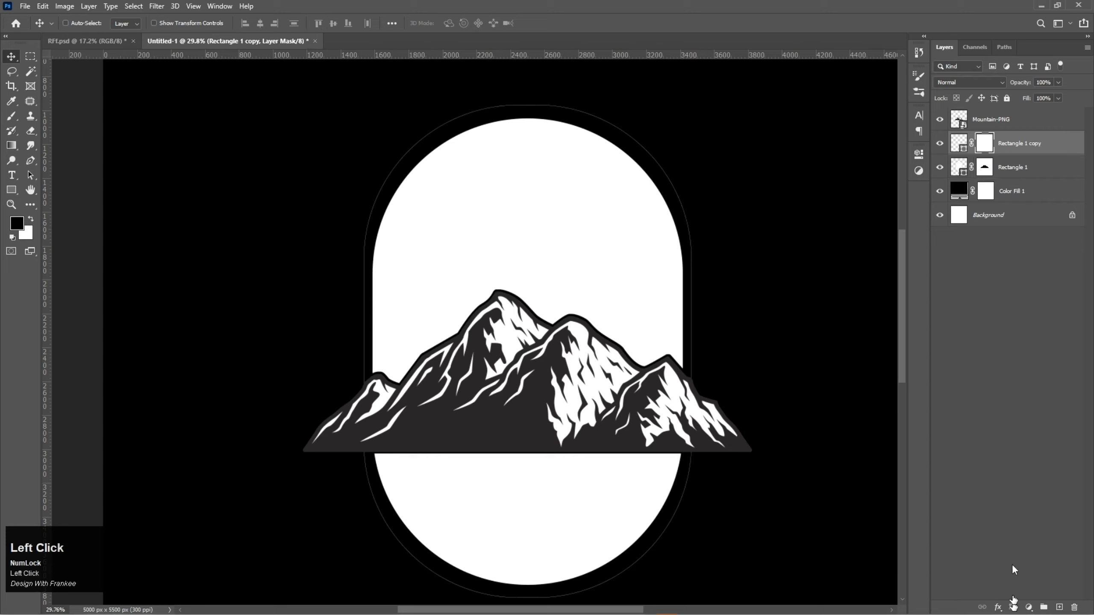
{"action": "left_click", "coordinate": [960, 122]}
{"action": "right_click", "coordinate": [959, 120]}
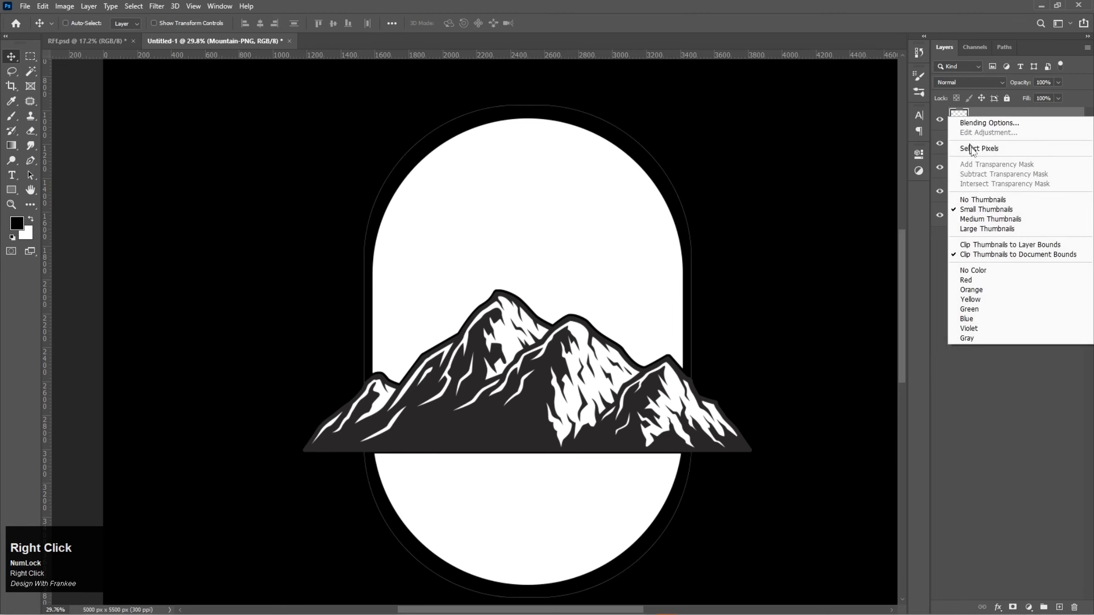
{"action": "left_click", "coordinate": [977, 149]}
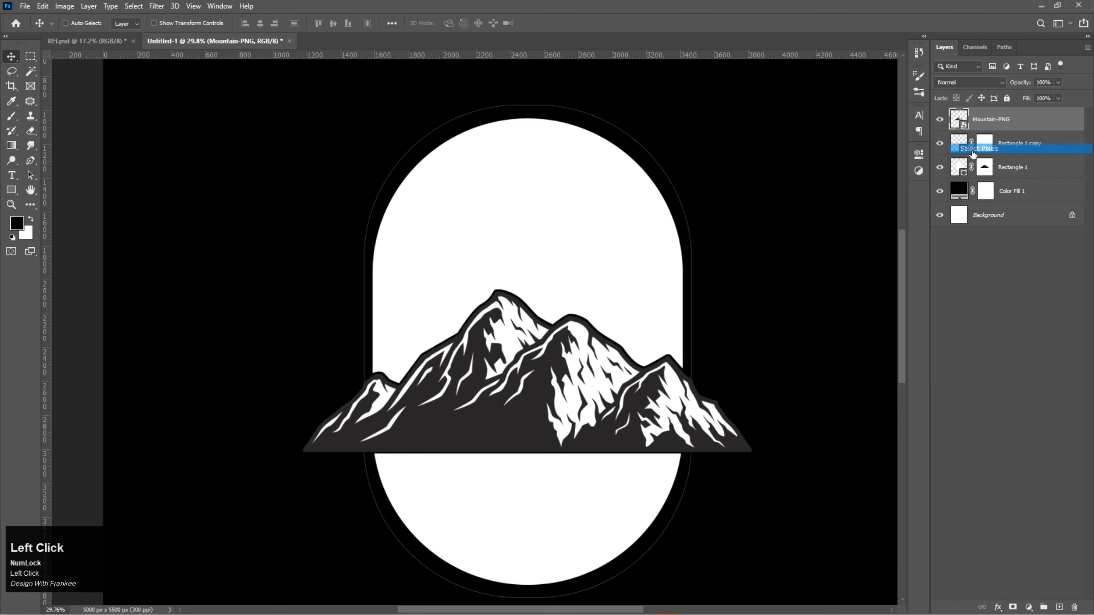
{"action": "left_click", "coordinate": [142, 7]}
{"action": "mouse_move", "coordinate": [157, 166]}
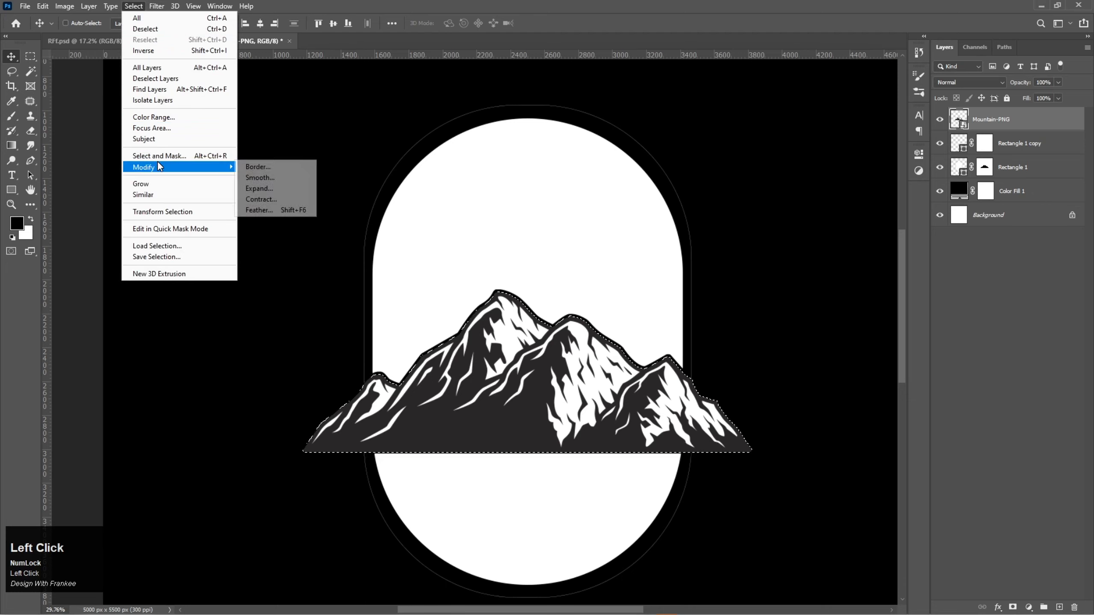
{"action": "left_click", "coordinate": [267, 190]}
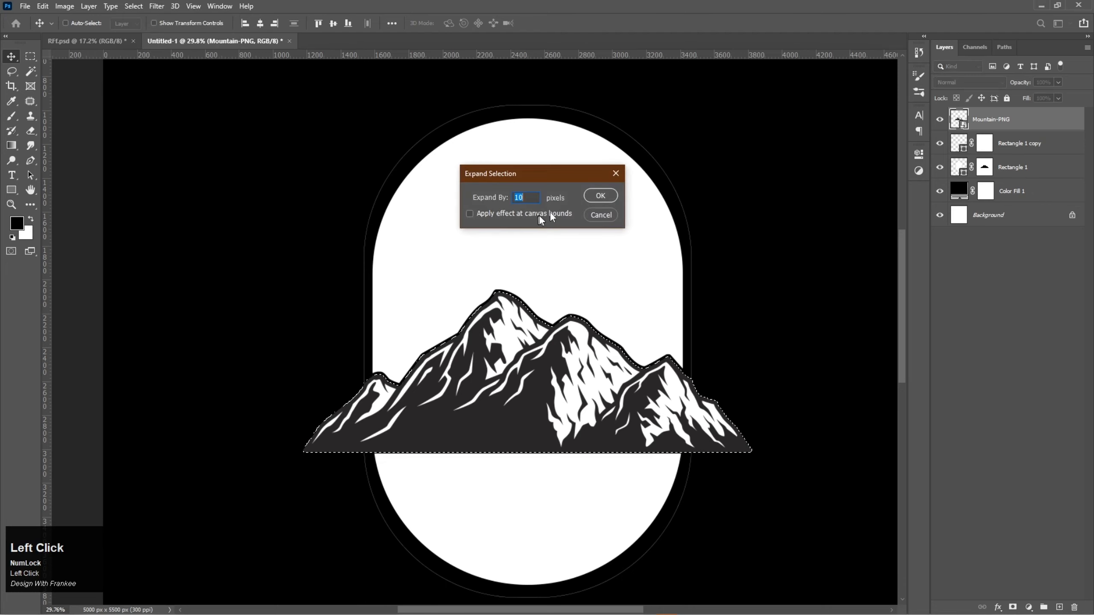
{"action": "left_click", "coordinate": [589, 196]}
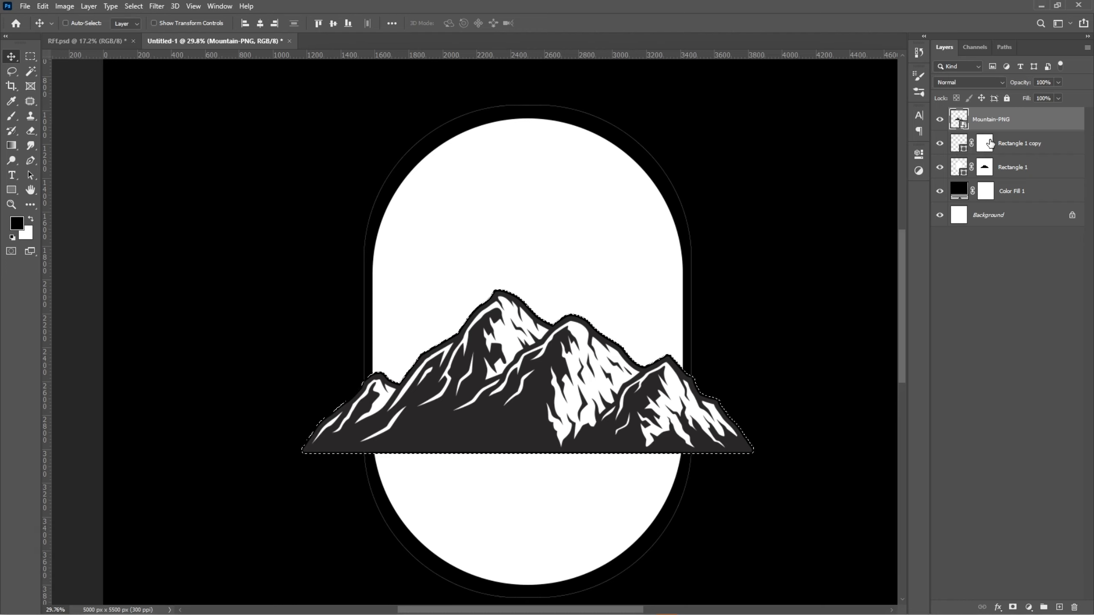
- Fill the mountain selection with black on the Rectangle 1 copy mask, and deselect
{"action": "left_click", "coordinate": [988, 144]}
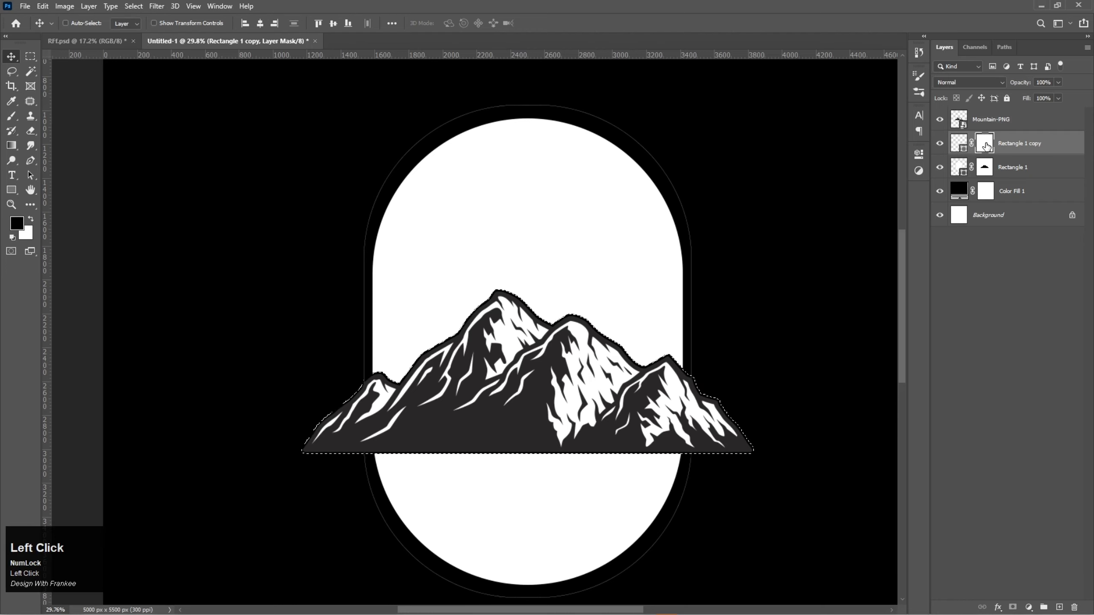
{"action": "key", "text": "alt+BackSpace"}
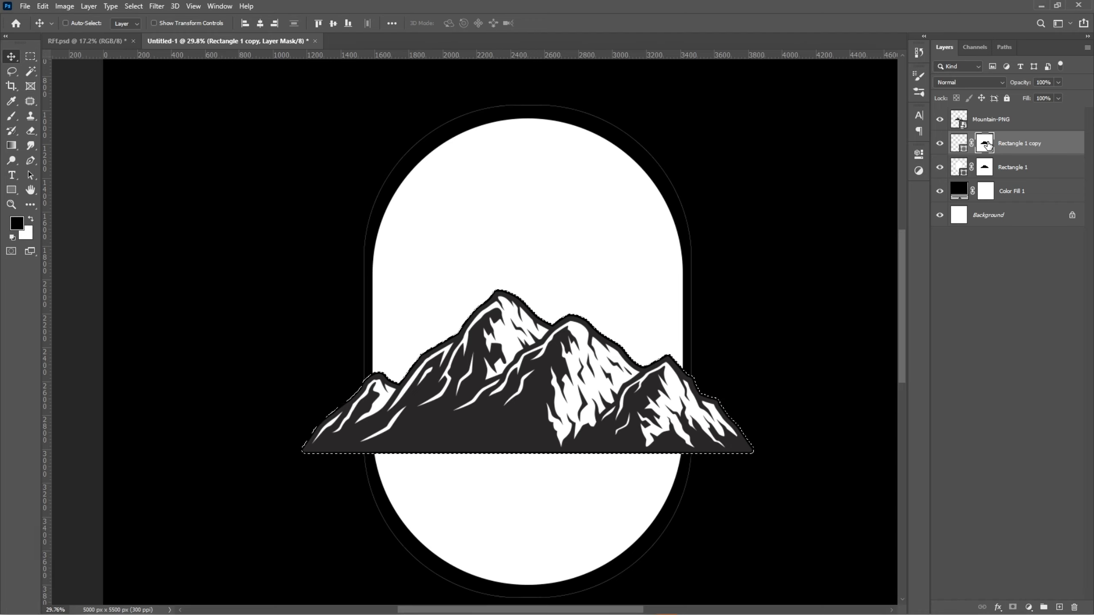
{"action": "key", "text": "ctrl+d"}
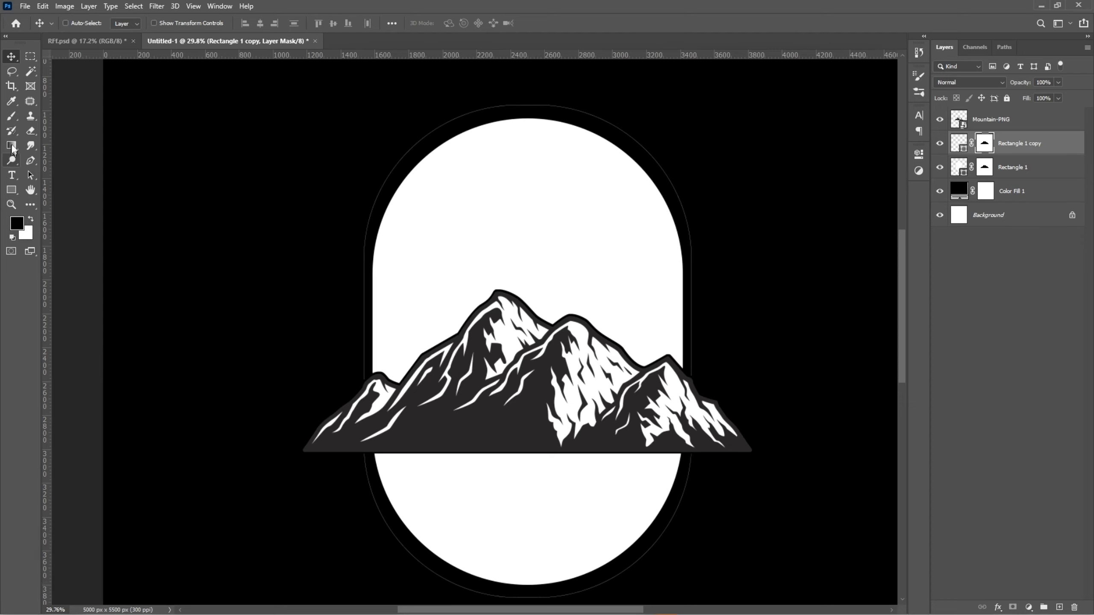
- Paint black with the Brush on the masks of Rectangle 1 copy and Rectangle 1 to hide both shapes below the mountain
{"action": "right_click", "coordinate": [11, 115]}
{"action": "left_click", "coordinate": [33, 117]}
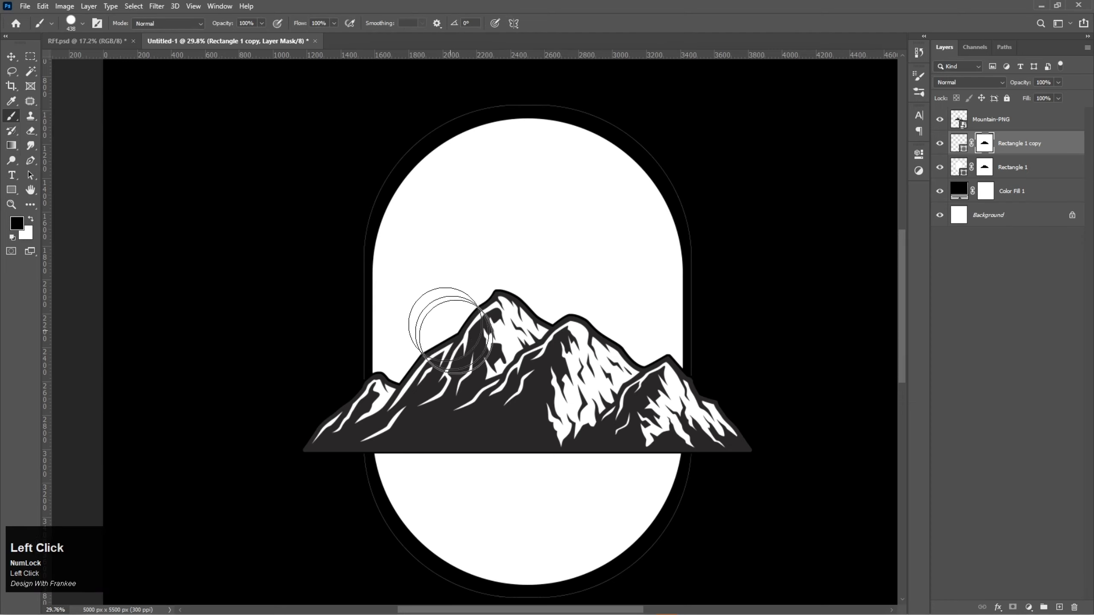
{"action": "right_click", "coordinate": [506, 331]}
{"action": "left_click", "coordinate": [663, 433]}
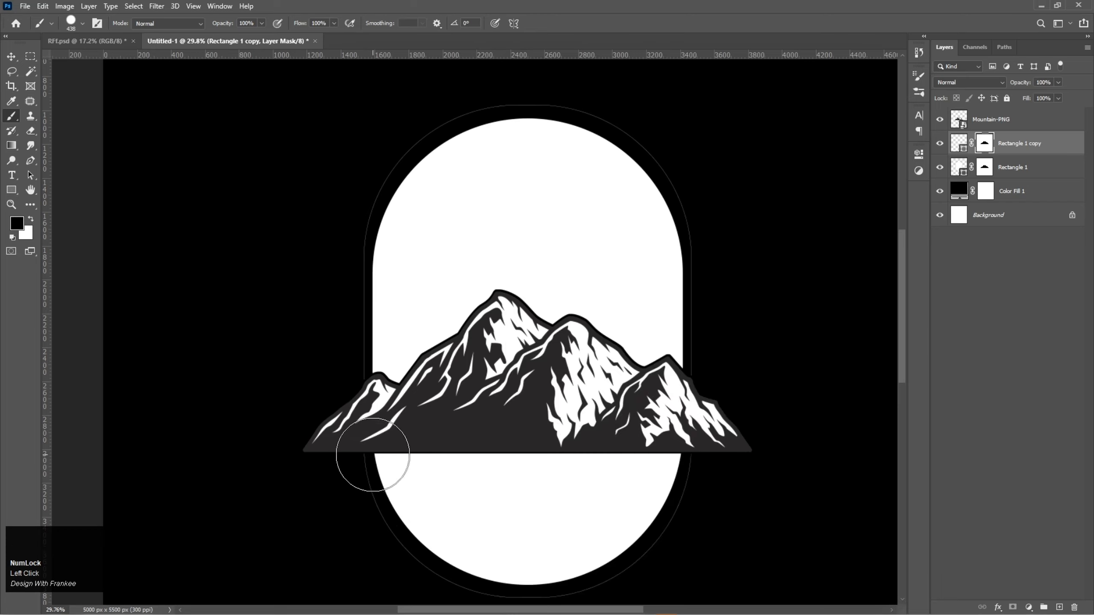
{"action": "mouse_move", "coordinate": [366, 459]}
{"action": "left_mouse_down"}
{"action": "mouse_move", "coordinate": [397, 502]}
{"action": "mouse_move", "coordinate": [463, 544]}
{"action": "mouse_move", "coordinate": [566, 574]}
{"action": "mouse_move", "coordinate": [652, 552]}
{"action": "mouse_move", "coordinate": [674, 455]}
{"action": "mouse_move", "coordinate": [666, 434]}
{"action": "mouse_move", "coordinate": [640, 452]}
{"action": "mouse_move", "coordinate": [478, 435]}
{"action": "mouse_move", "coordinate": [391, 447]}
{"action": "mouse_move", "coordinate": [442, 521]}
{"action": "mouse_move", "coordinate": [610, 549]}
{"action": "mouse_move", "coordinate": [661, 523]}
{"action": "mouse_move", "coordinate": [464, 469]}
{"action": "mouse_move", "coordinate": [603, 506]}
{"action": "left_mouse_up"}
{"action": "left_click", "coordinate": [985, 168]}
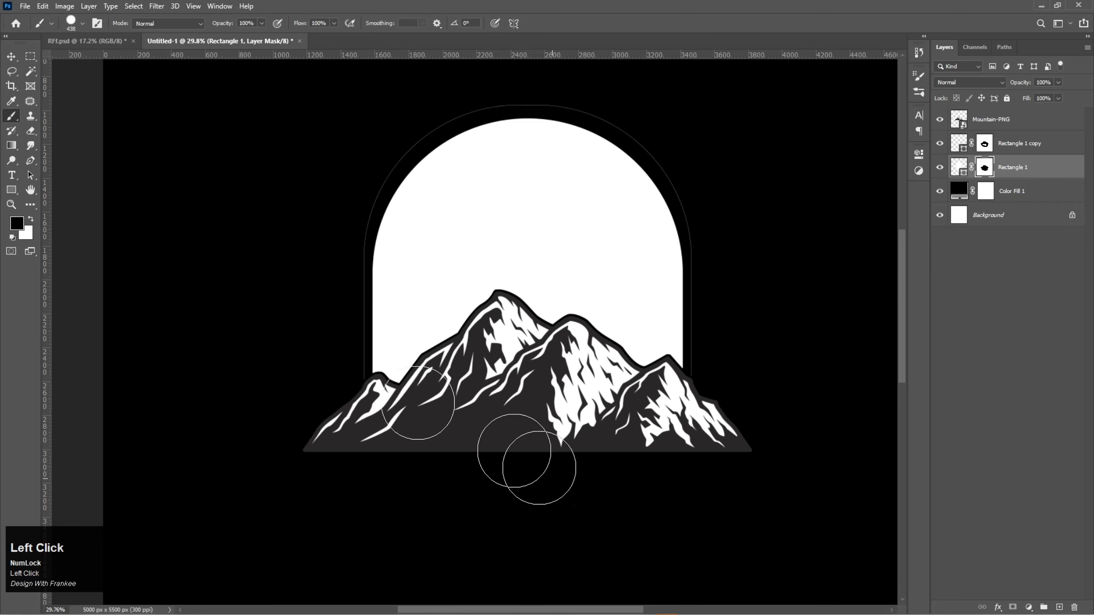
{"action": "key", "text": "v"}
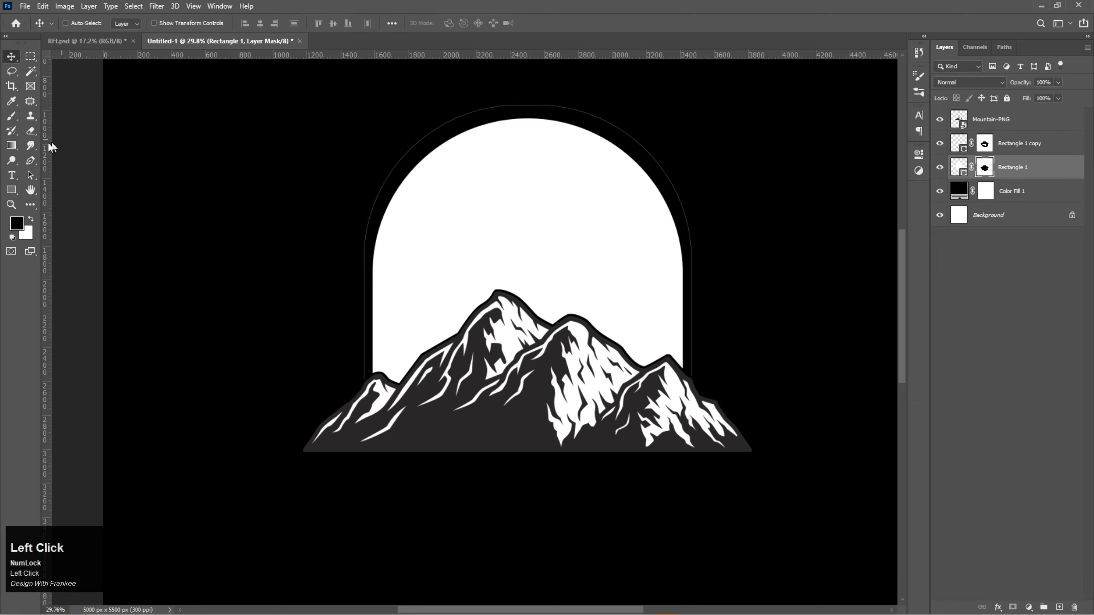
- Set the stroke width of the Rectangle 1 copy outline to 15 px
{"action": "left_click", "coordinate": [13, 190]}
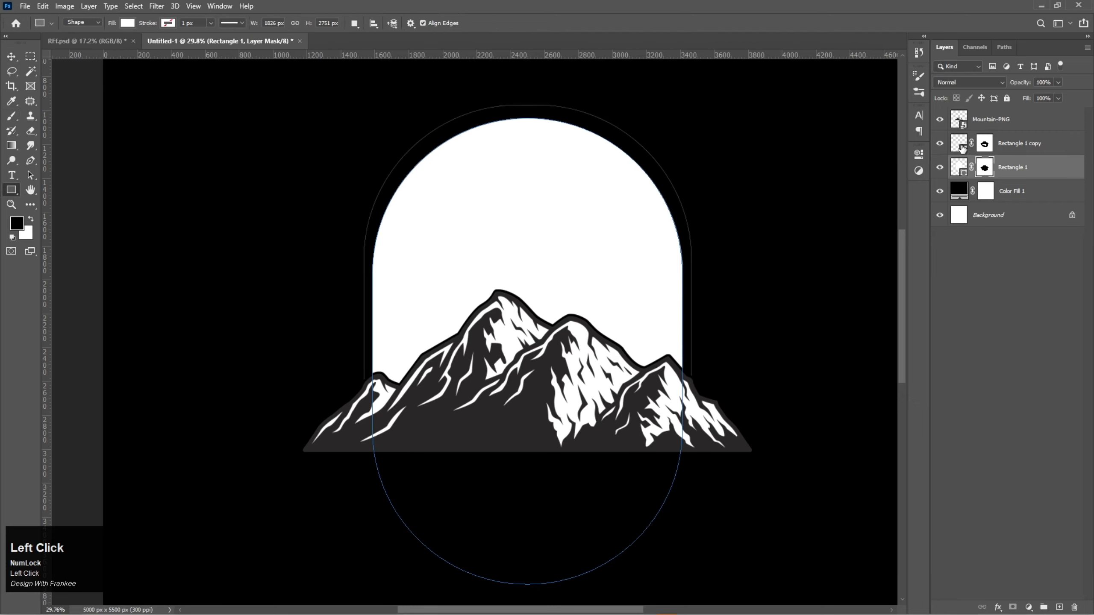
{"action": "left_click", "coordinate": [961, 146]}
{"action": "left_click", "coordinate": [919, 153]}
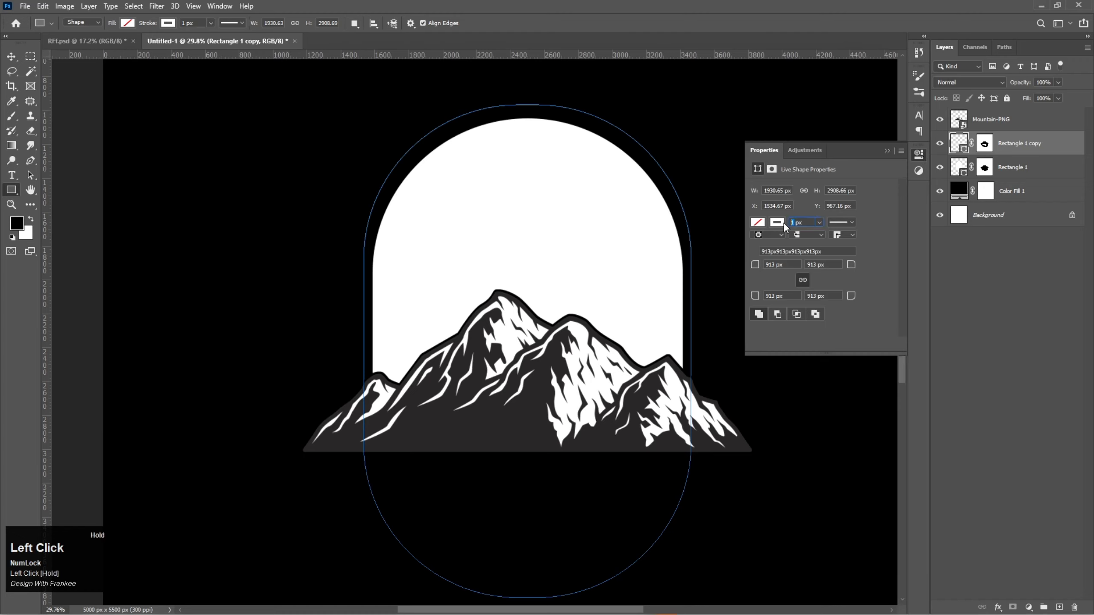
{"action": "type", "text": "1"}
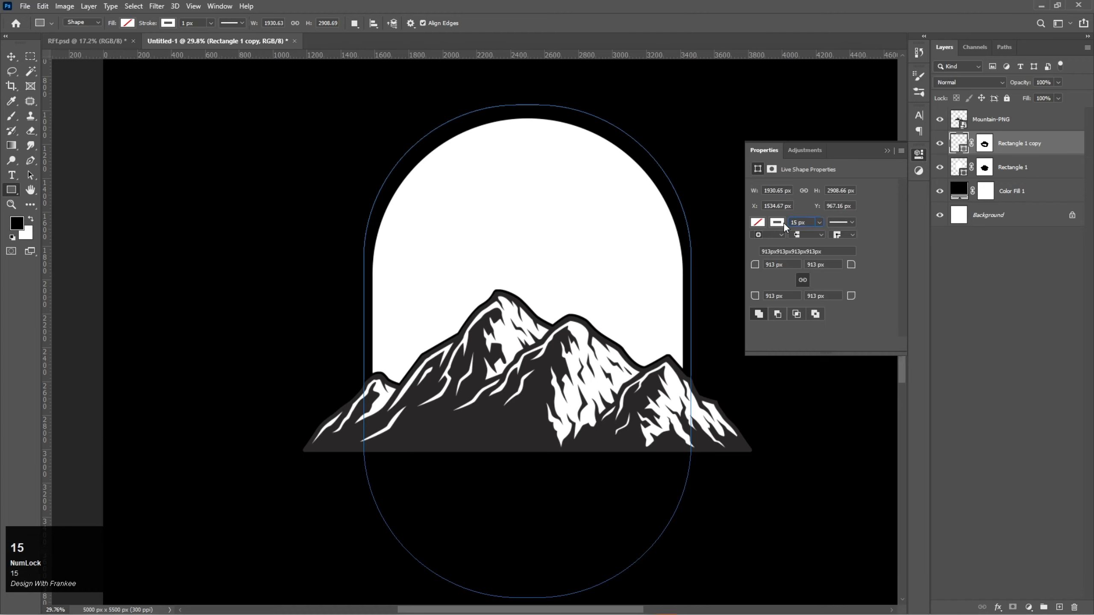
{"action": "key", "text": "Return"}
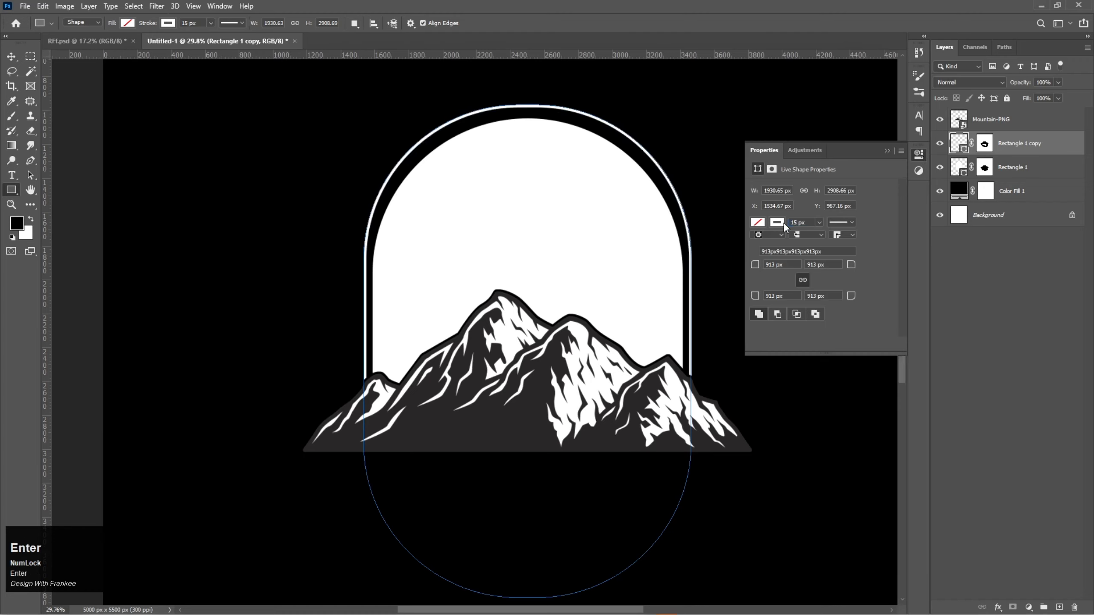
{"action": "left_click", "coordinate": [887, 151]}
{"action": "left_click", "coordinate": [12, 59]}
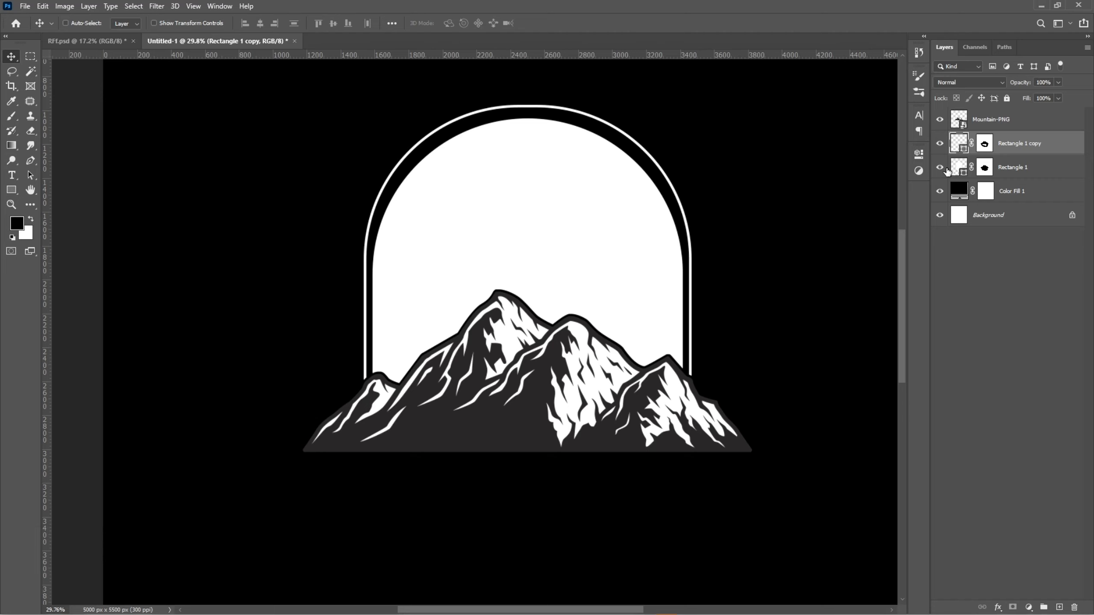
{"action": "left_click", "coordinate": [942, 168]}
{"action": "left_click", "coordinate": [942, 168]}
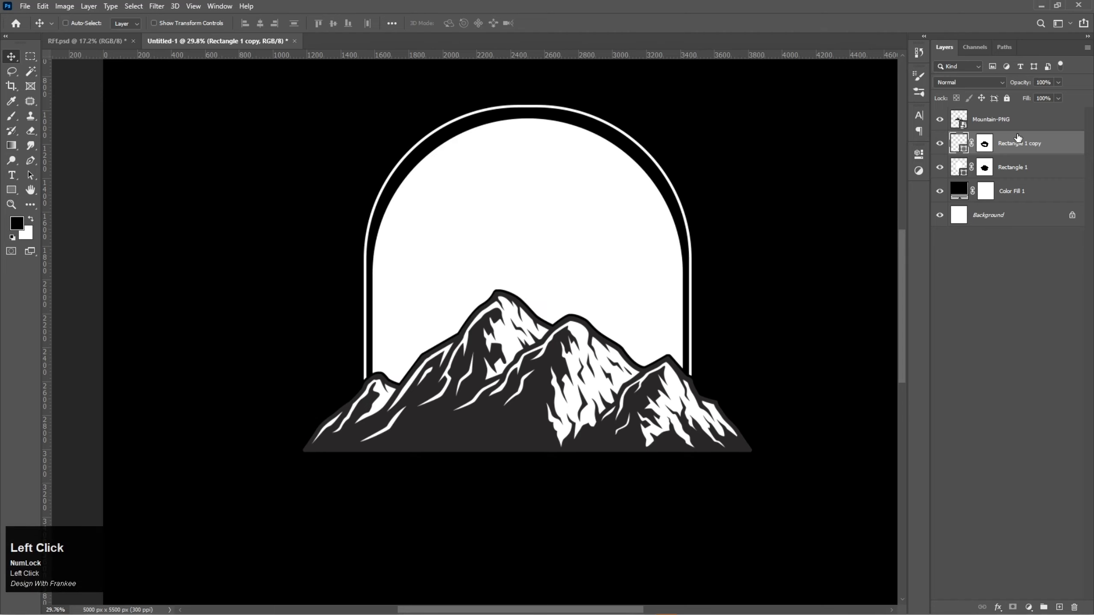
- On a new layer, draw a horizontal white line about 2777 px long across the upper arch, with 15 px weight and no stroke
{"action": "left_click", "coordinate": [1058, 607]}
{"action": "right_click", "coordinate": [15, 192]}
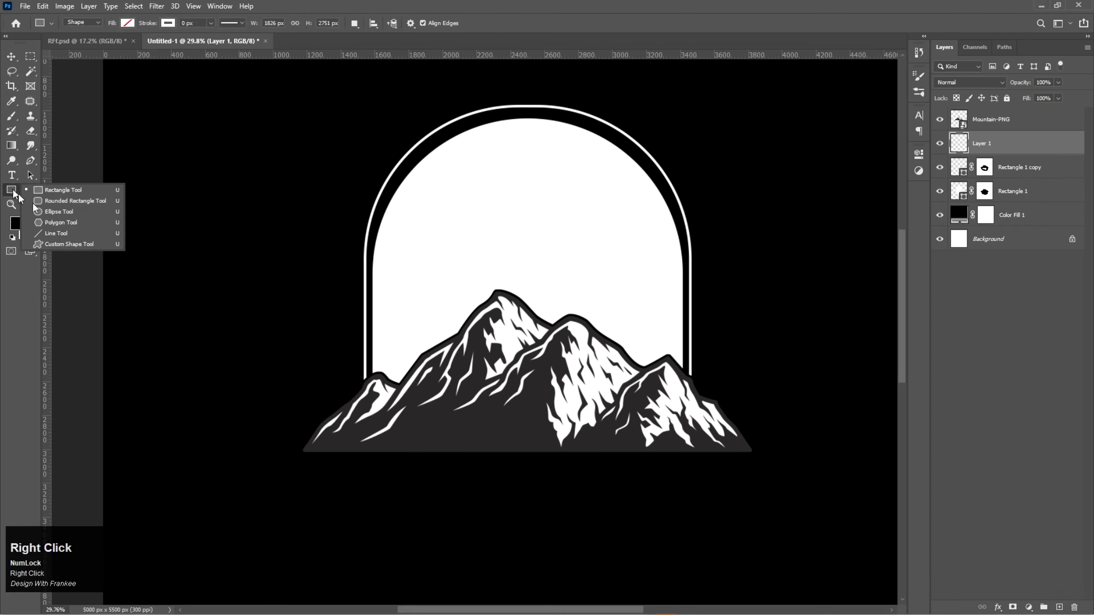
{"action": "left_click", "coordinate": [66, 231]}
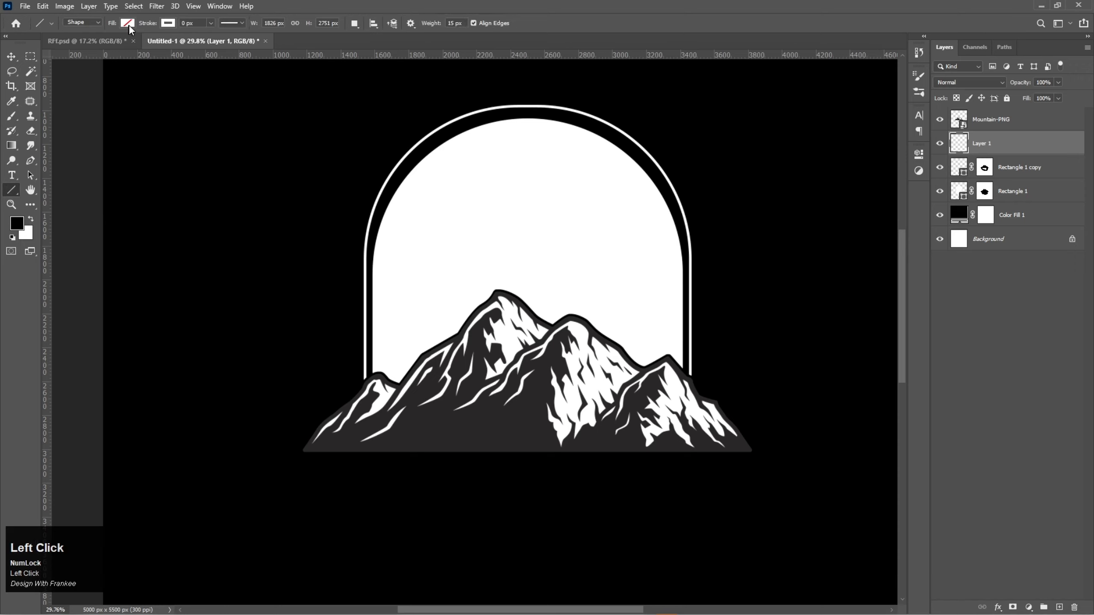
{"action": "left_click", "coordinate": [172, 23]}
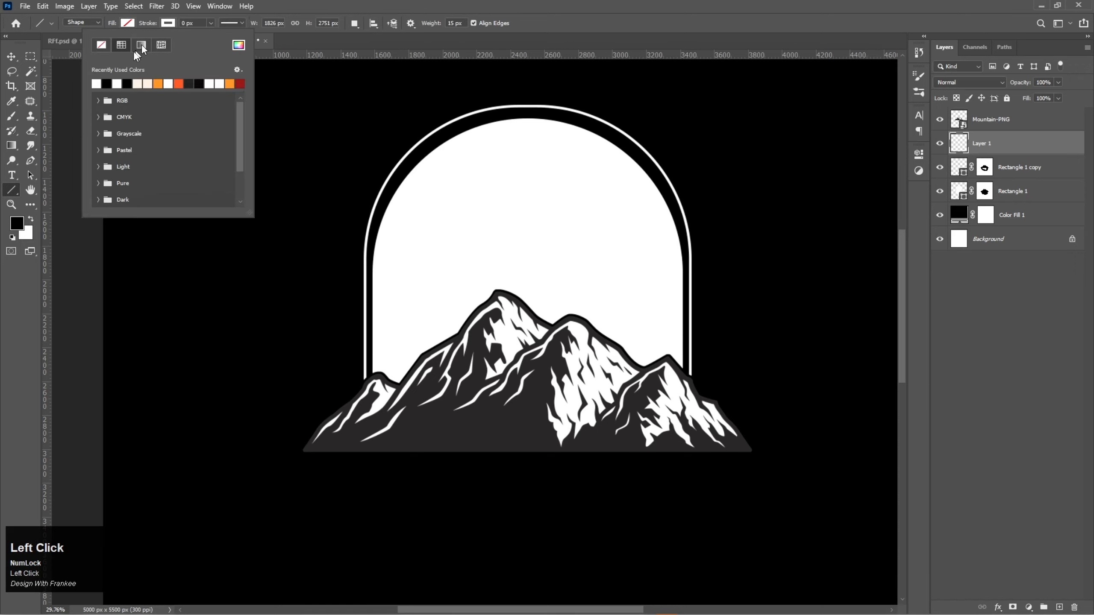
{"action": "left_click", "coordinate": [104, 46]}
{"action": "left_click", "coordinate": [128, 22]}
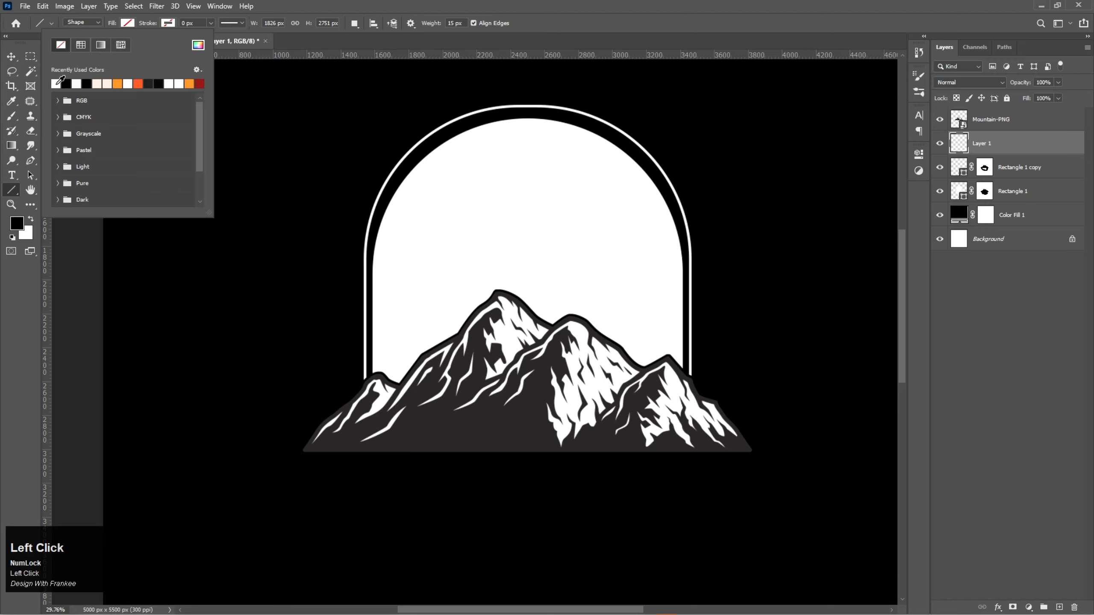
{"action": "left_click", "coordinate": [56, 84]}
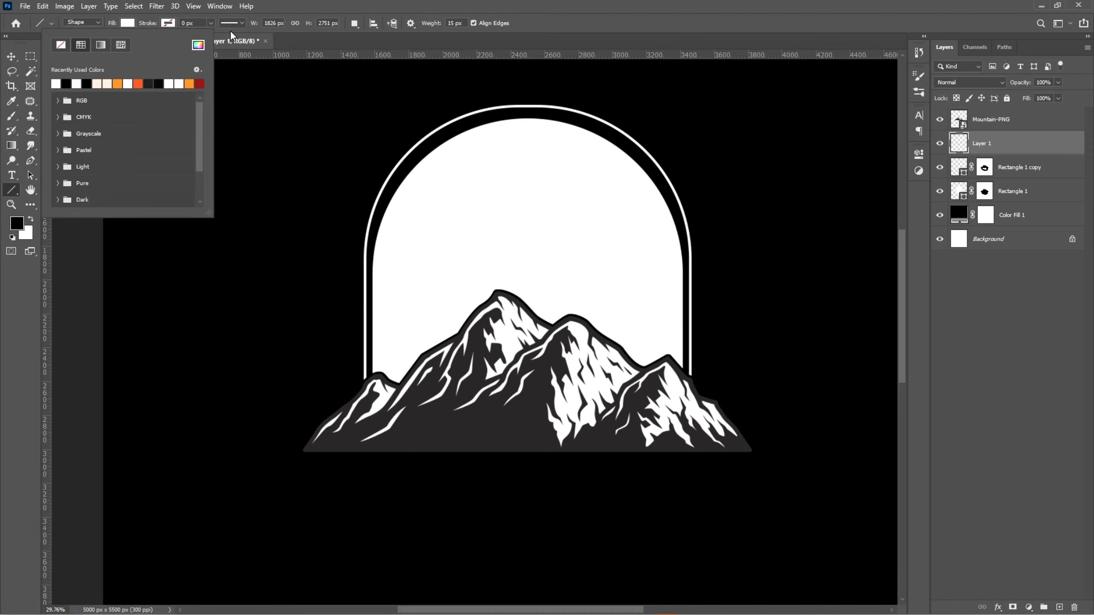
{"action": "key", "text": "Return"}
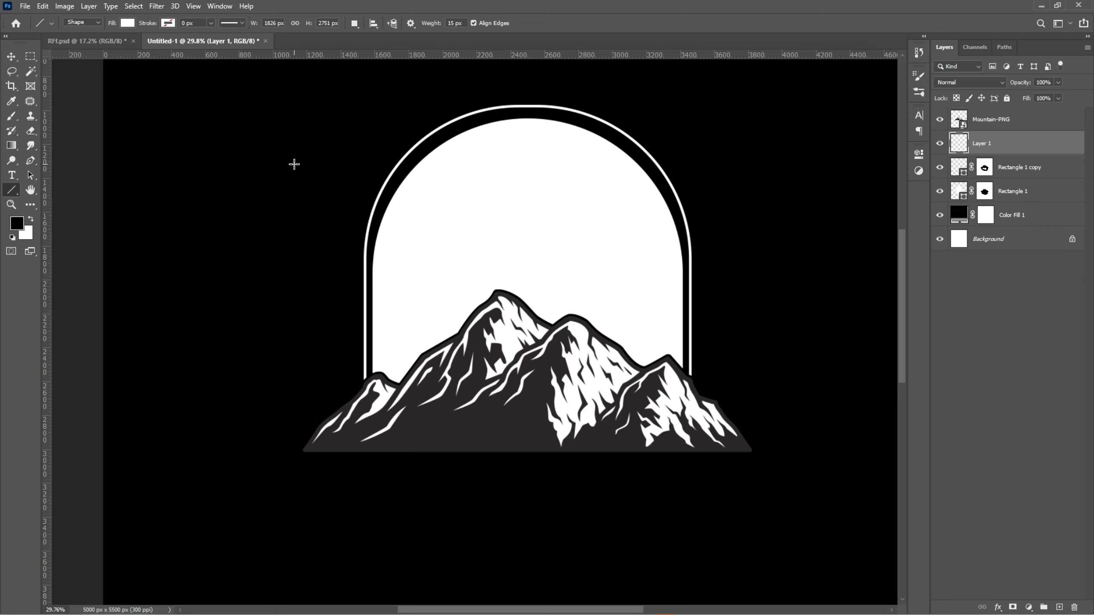
{"action": "left_click_drag", "start_coordinate": [294, 164], "coordinate": [764, 167]}
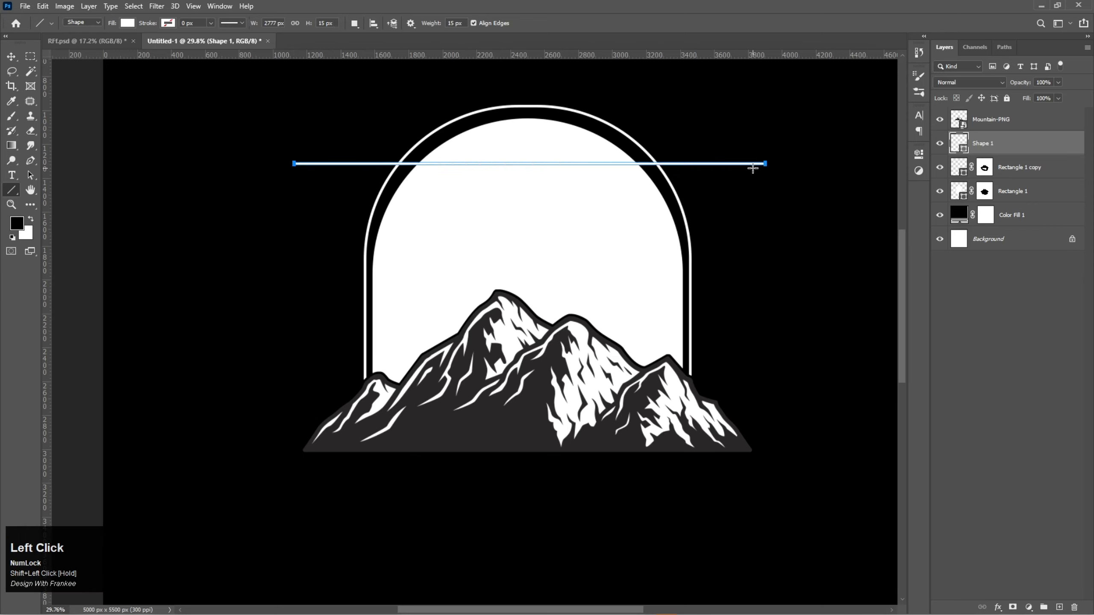
- Duplicate the white line six times down to the mountain and distribute all seven lines evenly in the vertical direction
{"action": "left_click", "coordinate": [11, 56]}
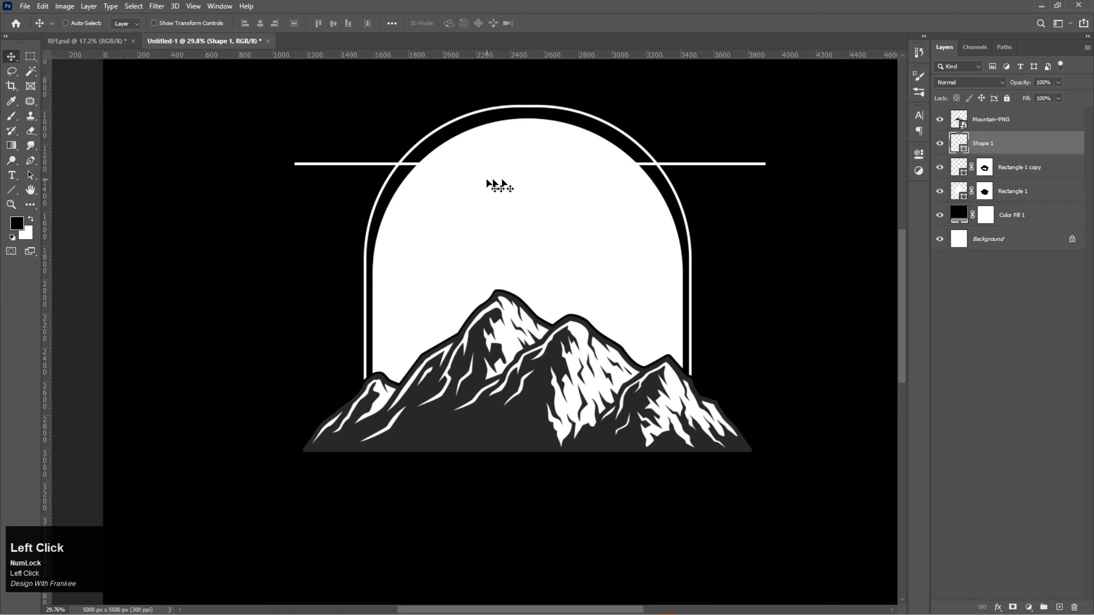
{"action": "left_click_drag", "start_coordinate": [537, 168], "coordinate": [549, 348]}
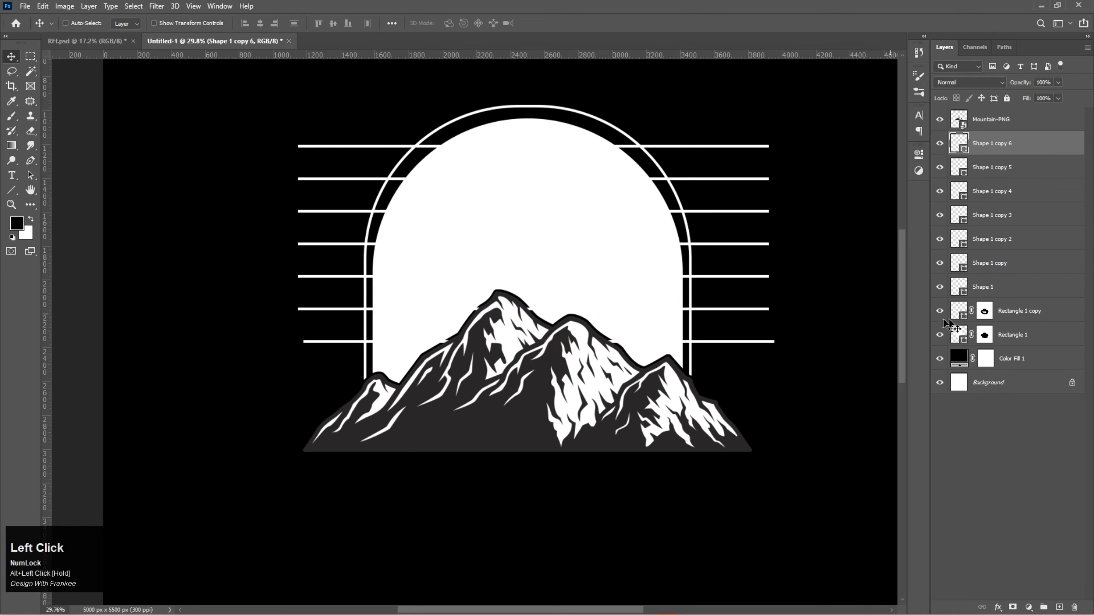
{"action": "left_click", "coordinate": [996, 277], "text": "ctrl"}
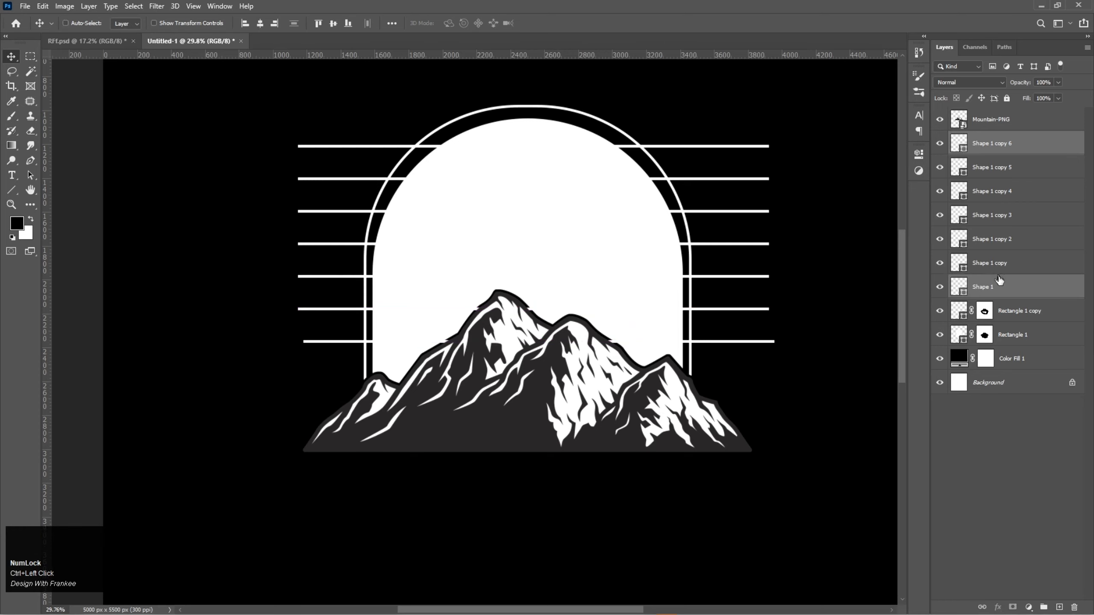
{"action": "left_click", "coordinate": [999, 279]}
{"action": "left_click", "coordinate": [1006, 151], "text": "shift"}
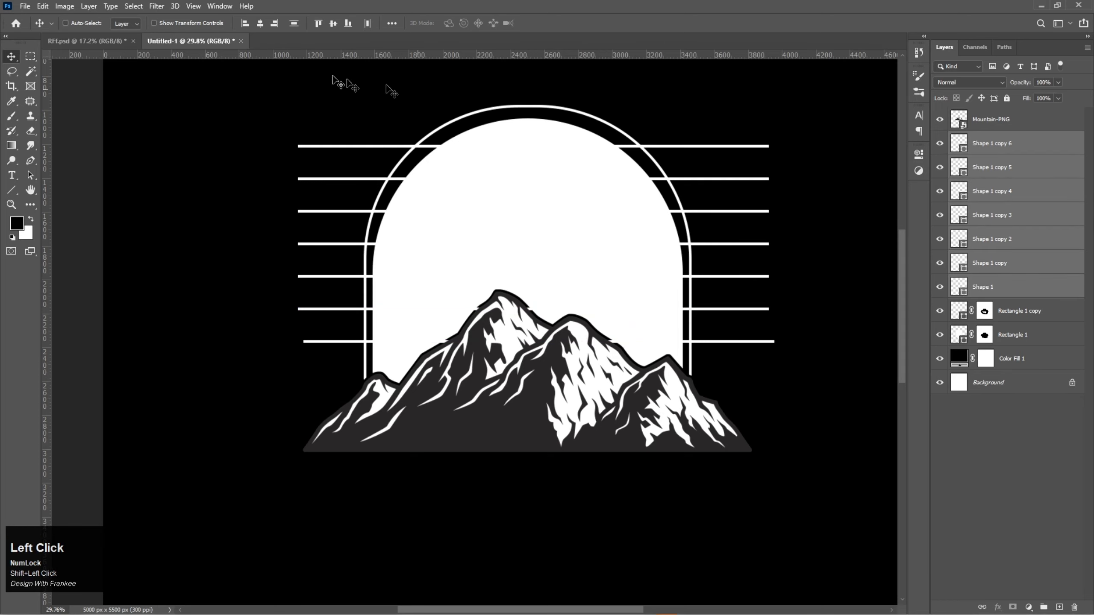
{"action": "left_click", "coordinate": [295, 24]}
- Move the seven lines slightly down over the arch and align their horizontal centers
{"action": "key", "text": "ctrl+t"}
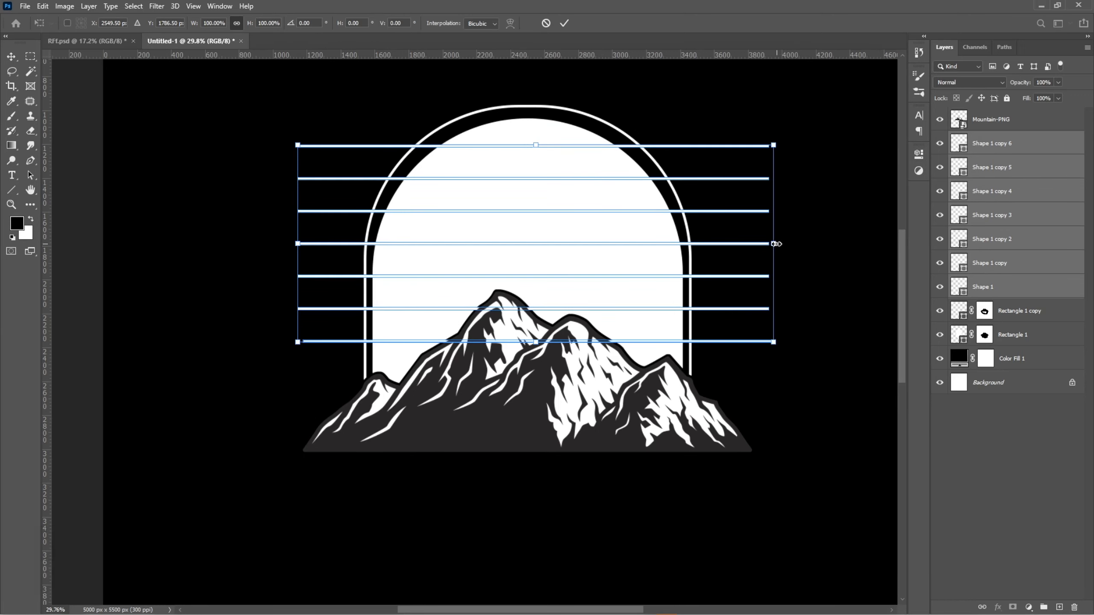
{"action": "left_click_drag", "start_coordinate": [567, 249], "coordinate": [563, 257]}
{"action": "left_click", "coordinate": [563, 24]}
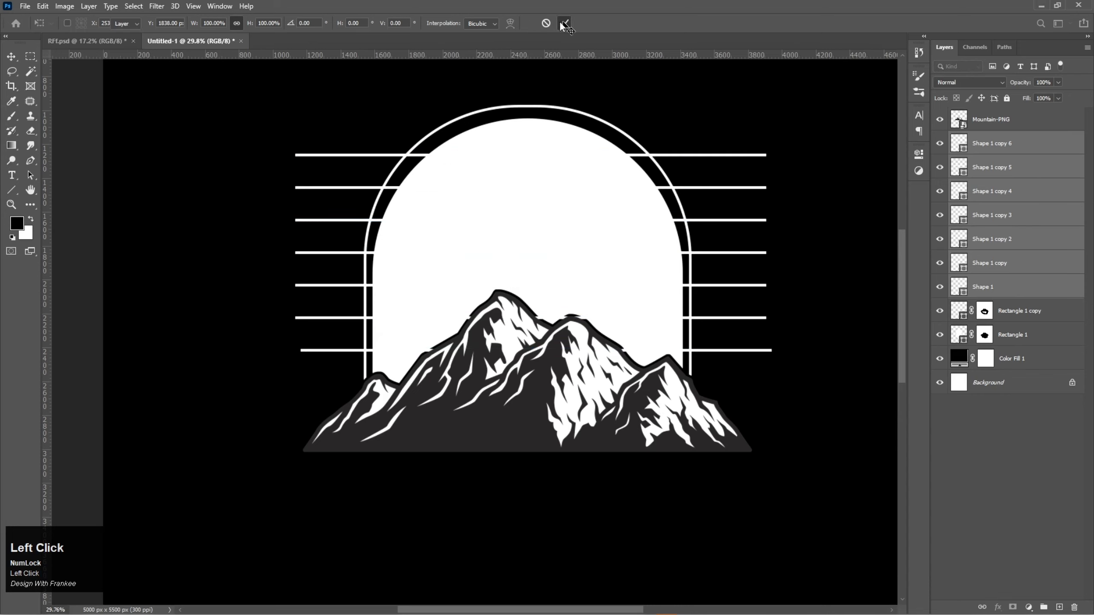
{"action": "left_click", "coordinate": [260, 24]}
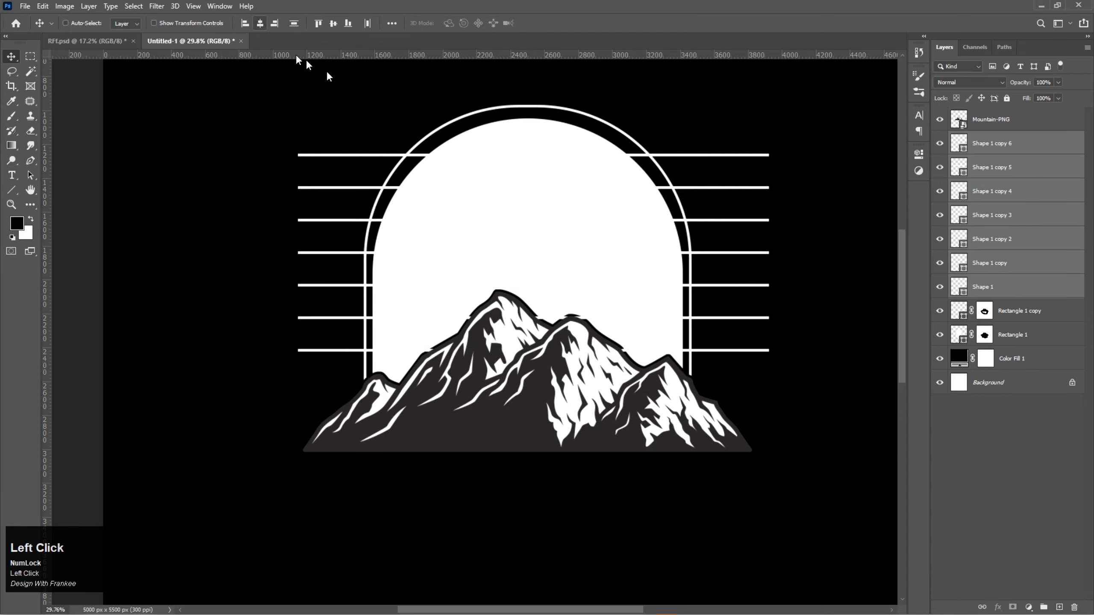
- Merge the seven line shapes into one layer and rasterize it
{"action": "right_click", "coordinate": [1006, 207]}
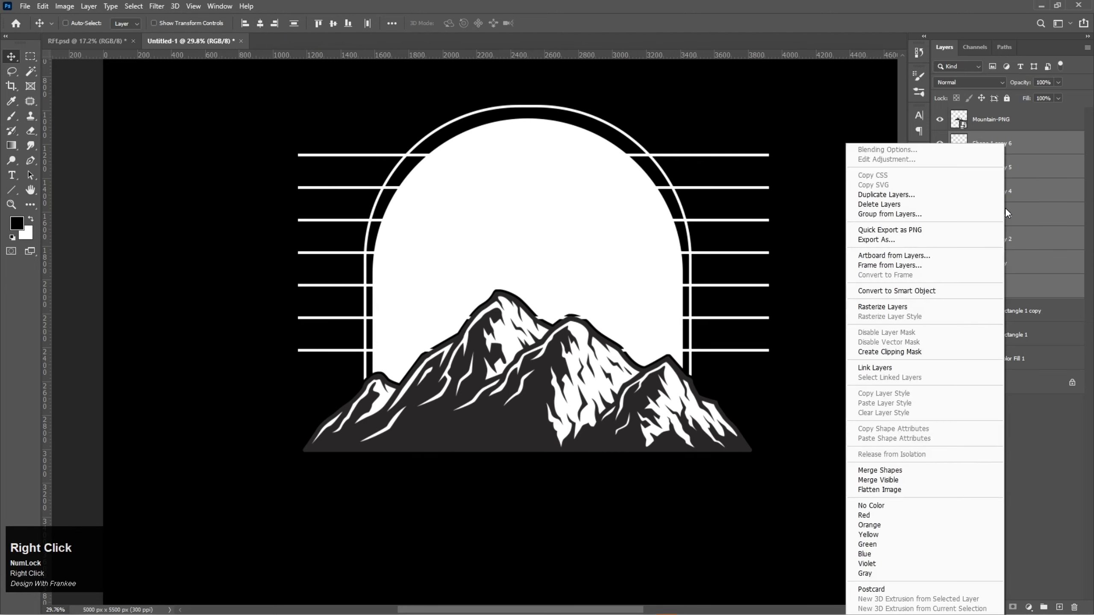
{"action": "left_click", "coordinate": [912, 470]}
{"action": "left_click", "coordinate": [939, 147]}
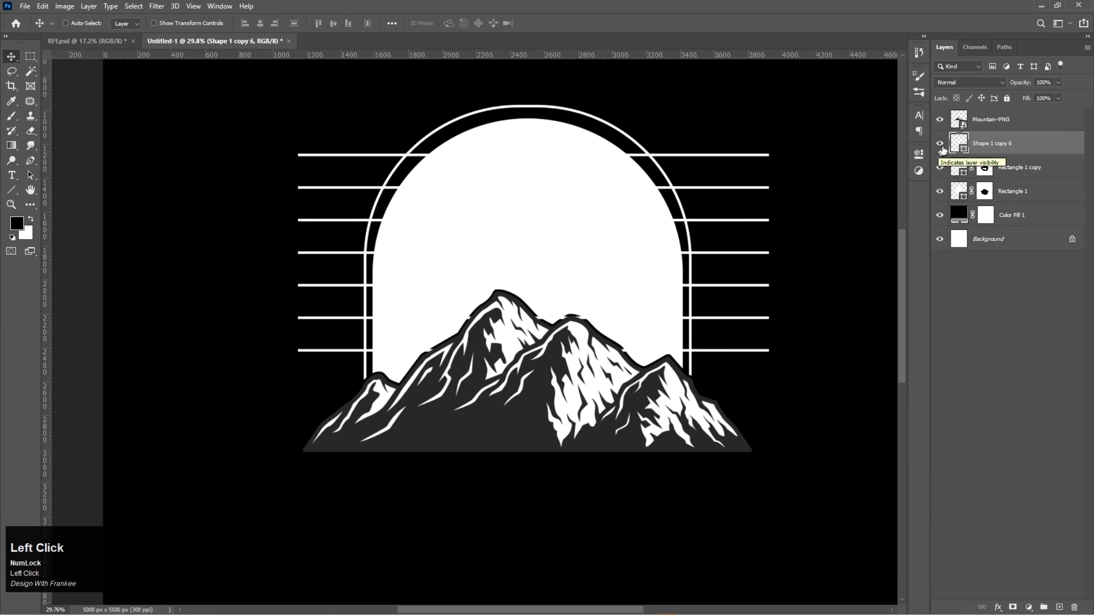
{"action": "right_click", "coordinate": [981, 144]}
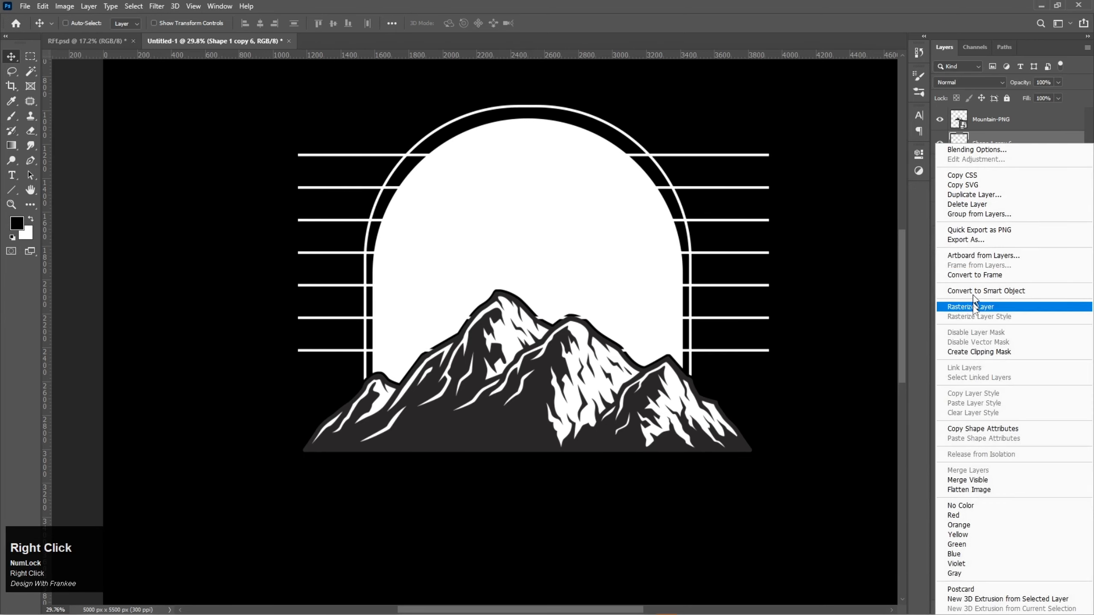
{"action": "left_click", "coordinate": [974, 306]}
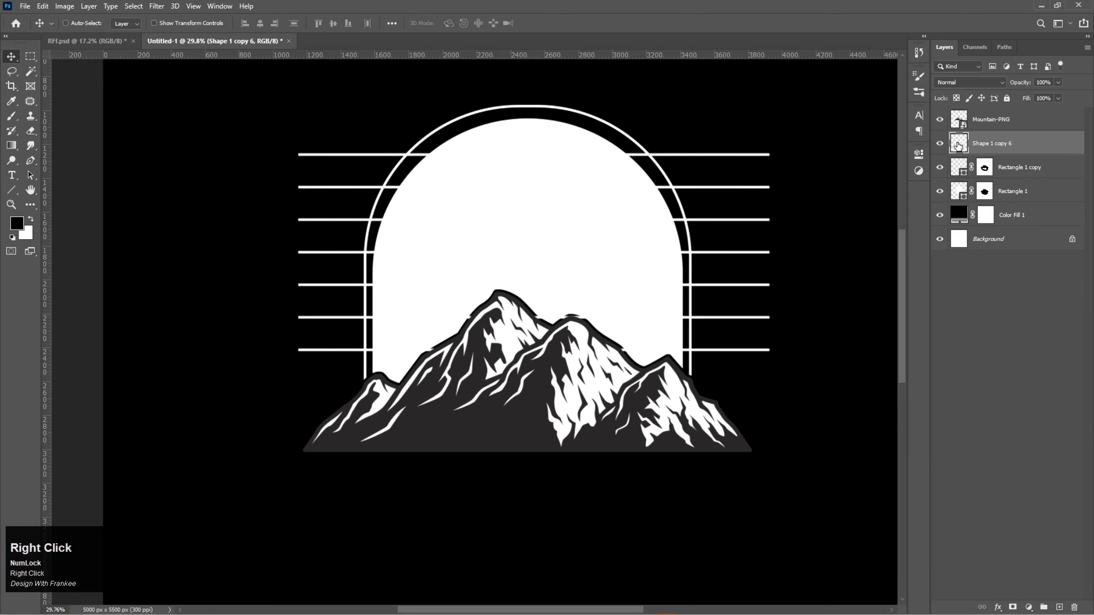
- Load the merged lines' pixels as a selection, fill it with black on the Rectangle 1 mask, and deselect
{"action": "right_click", "coordinate": [958, 147]}
{"action": "left_click", "coordinate": [973, 176]}
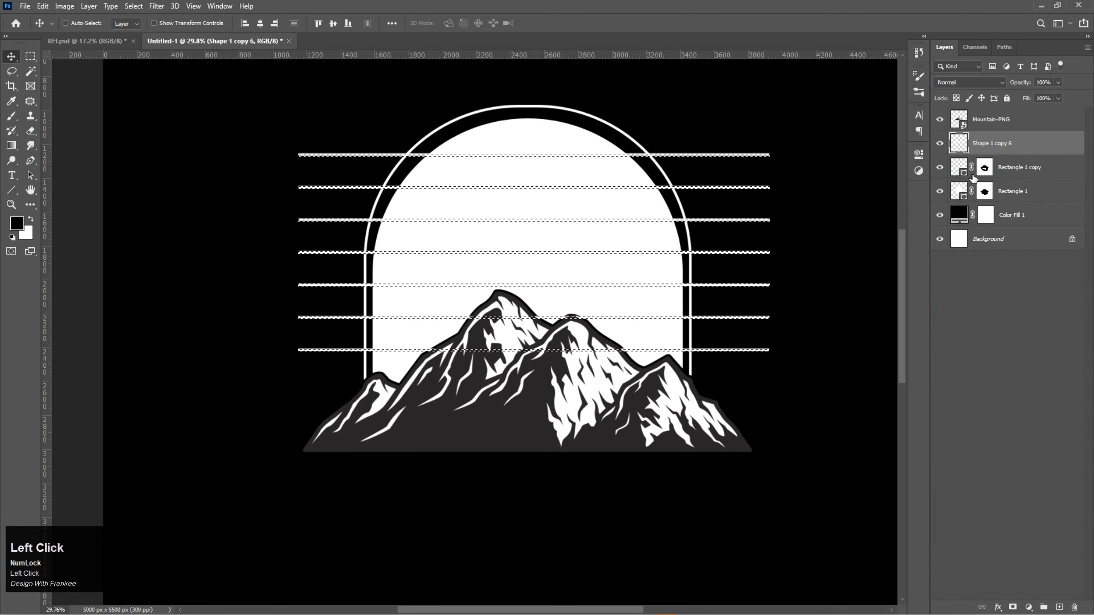
{"action": "left_click", "coordinate": [985, 191]}
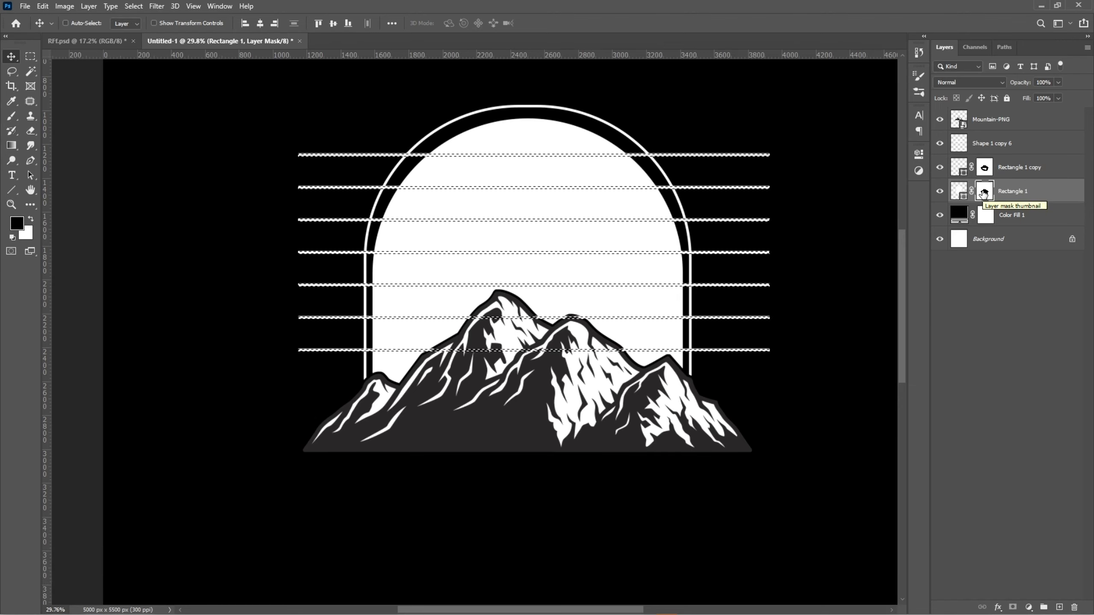
{"action": "left_click", "coordinate": [939, 191]}
{"action": "left_click", "coordinate": [939, 191]}
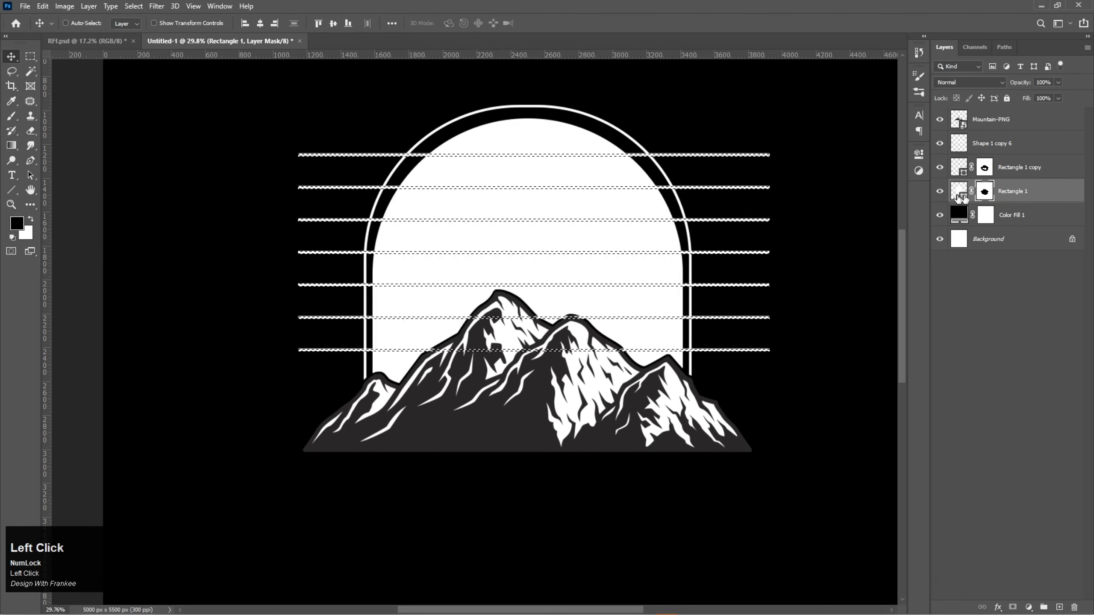
{"action": "key", "text": "alt+BackSpace"}
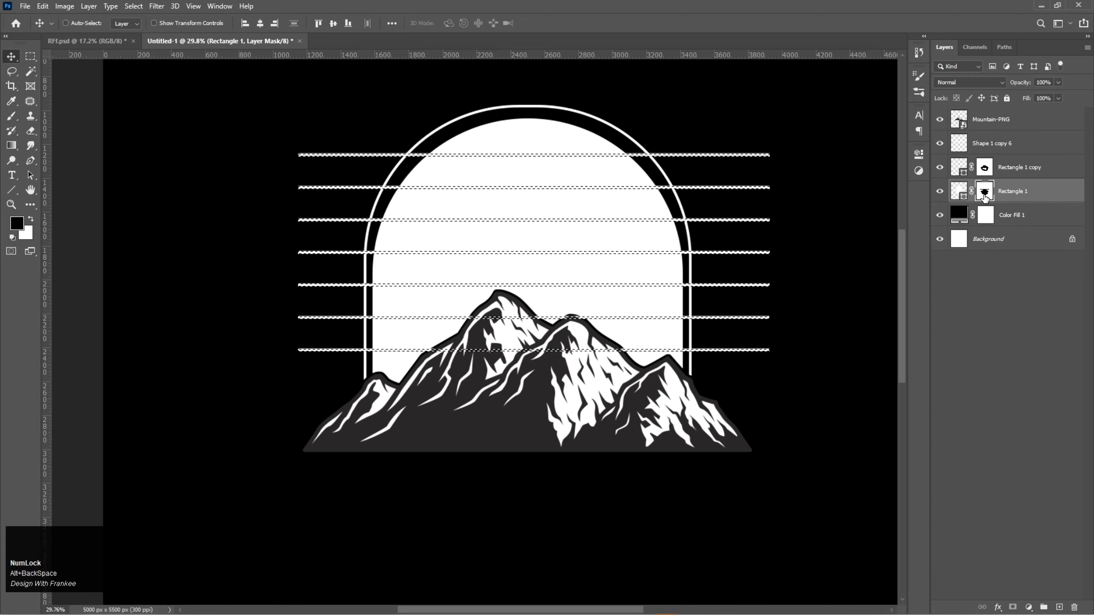
{"action": "key", "text": "ctrl+d"}
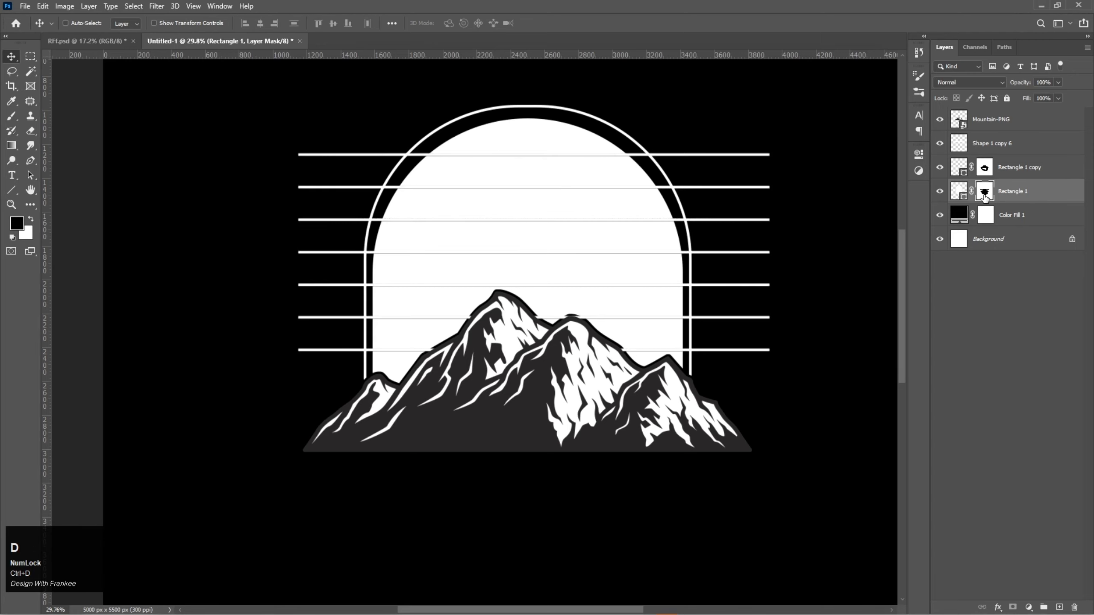
- Hide the merged lines layer, Shape 1 copy 6, and move it below Color Fill 1 in the layer stack
{"action": "left_click", "coordinate": [940, 144]}
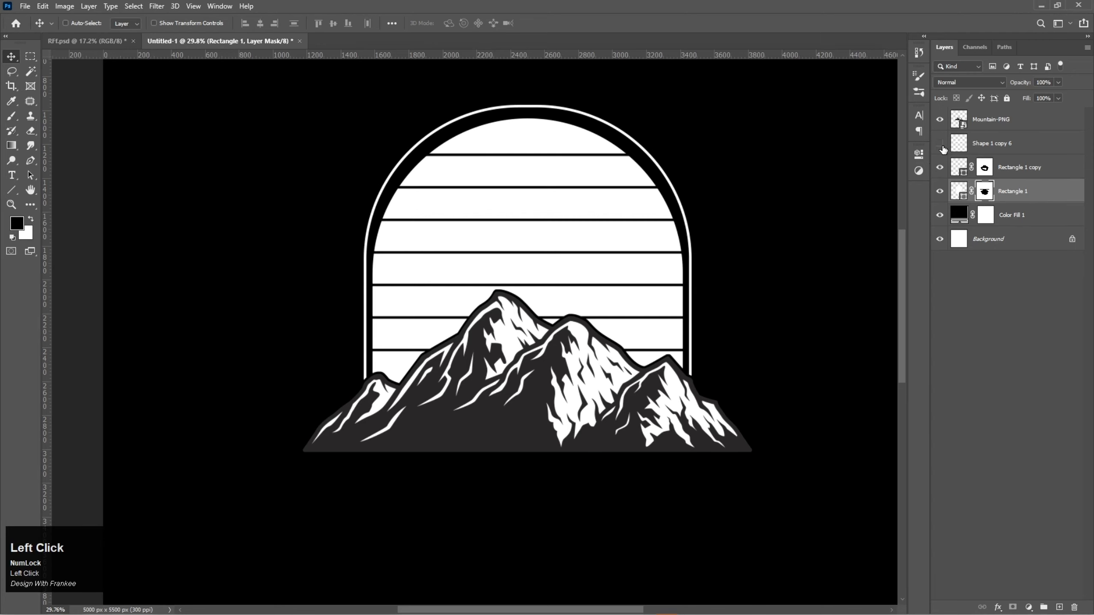
{"action": "left_click_drag", "start_coordinate": [1017, 147], "coordinate": [1014, 221]}
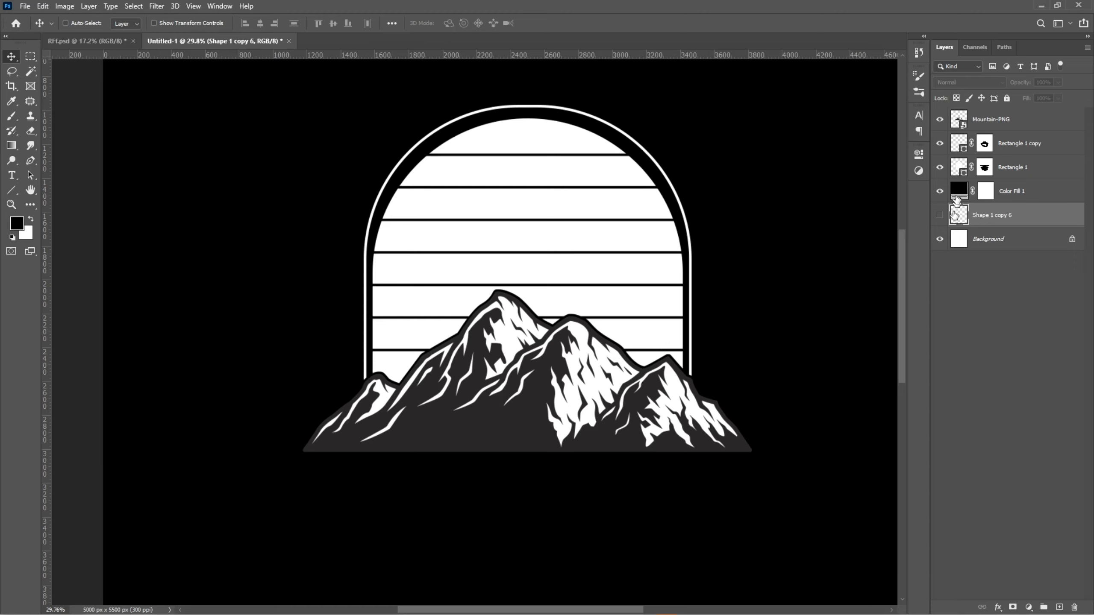
{"action": "left_click", "coordinate": [989, 125]}
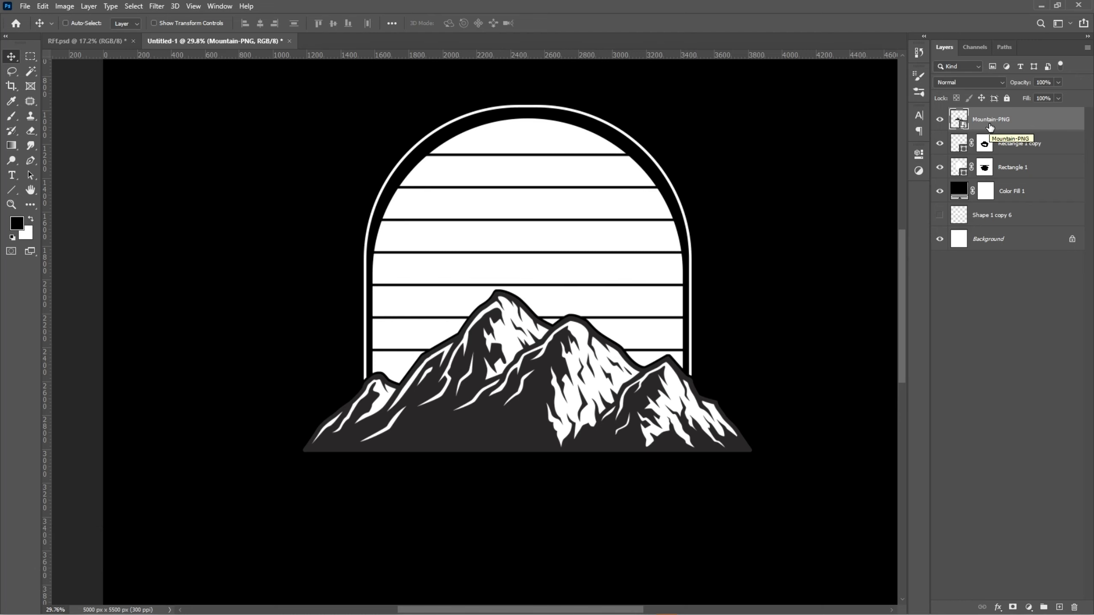
- Convert the striped Rectangle 1 layer to a smart object
{"action": "left_click", "coordinate": [1016, 168]}
{"action": "key", "text": "w"}
{"action": "right_click", "coordinate": [1018, 170]}
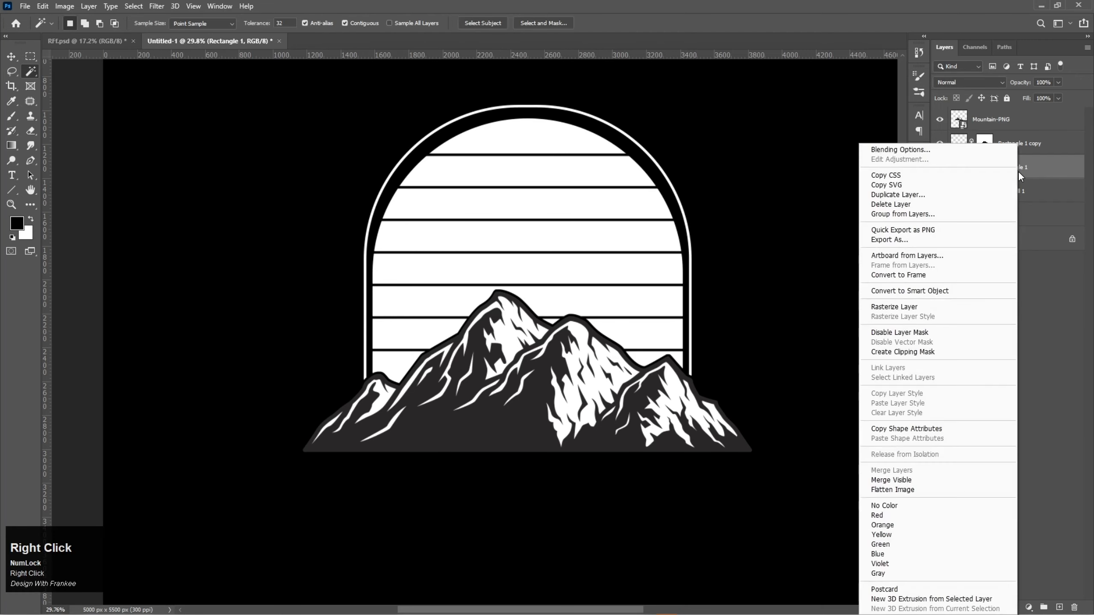
{"action": "left_click", "coordinate": [904, 288]}
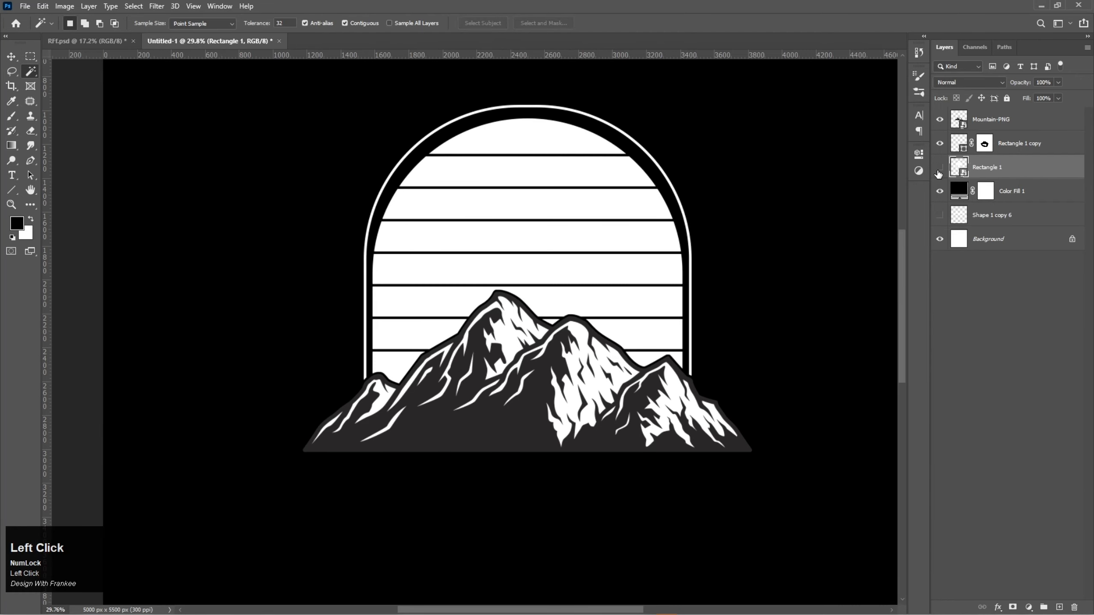
{"action": "left_click", "coordinate": [939, 168]}
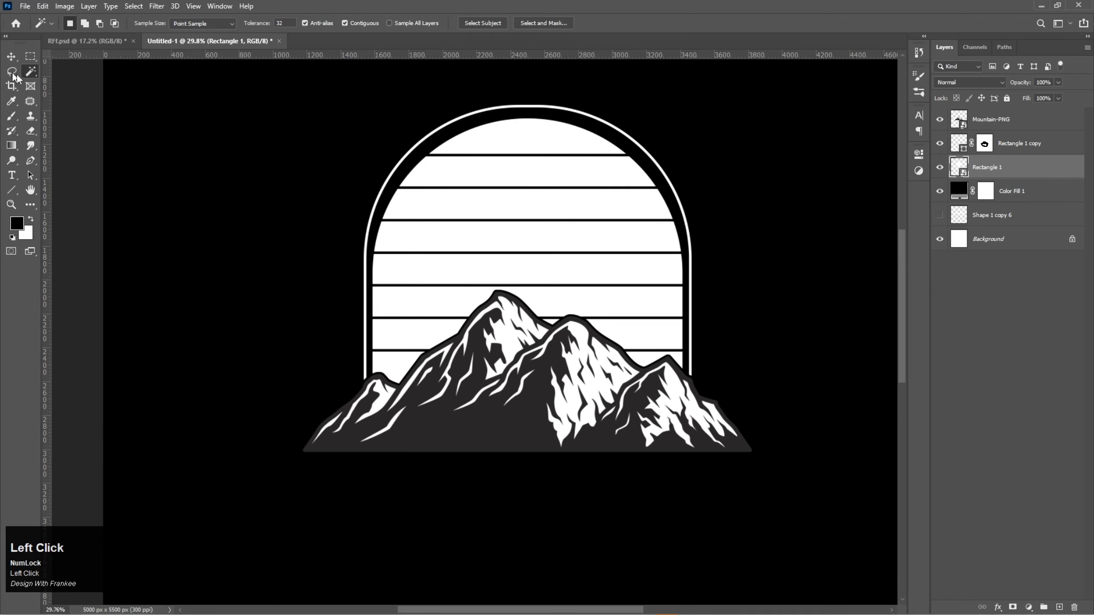
- Select the arch's topmost white stripe with the Magic Wand and set the foreground color to #fee6d9
{"action": "right_click", "coordinate": [29, 71]}
{"action": "left_click", "coordinate": [62, 94]}
{"action": "right_click", "coordinate": [36, 72]}
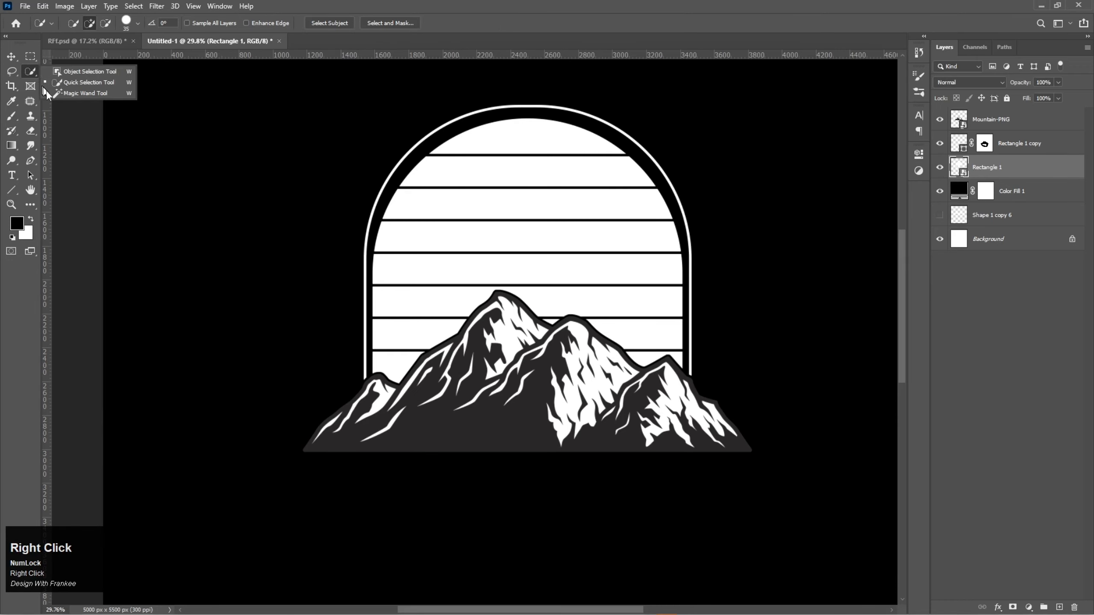
{"action": "left_click", "coordinate": [56, 93]}
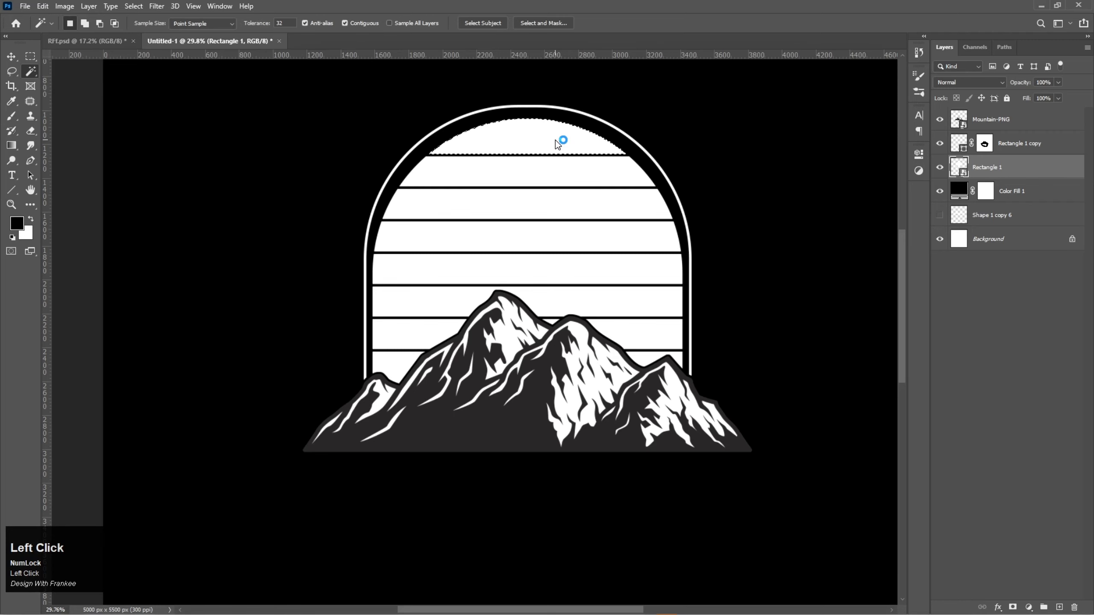
{"action": "left_click", "coordinate": [17, 223]}
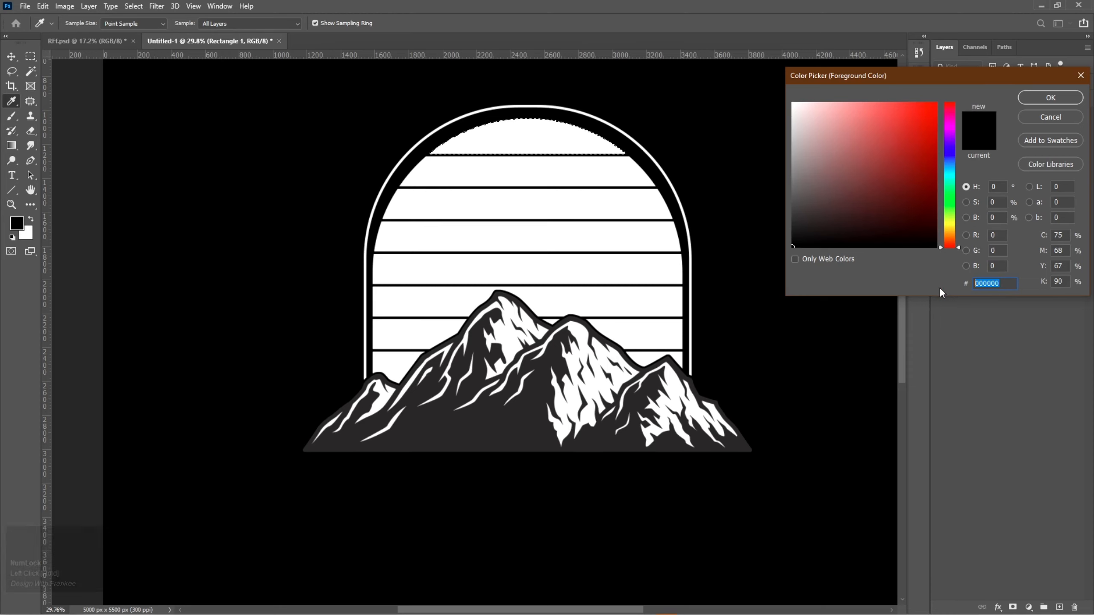
{"action": "type", "text": "f"}
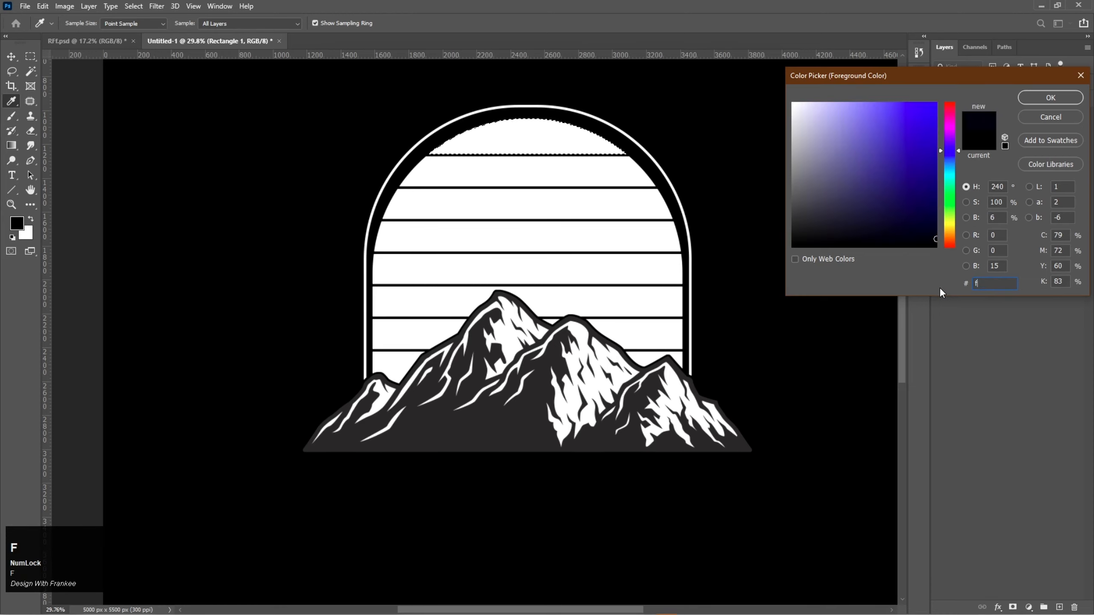
{"action": "type", "text": "ee"}
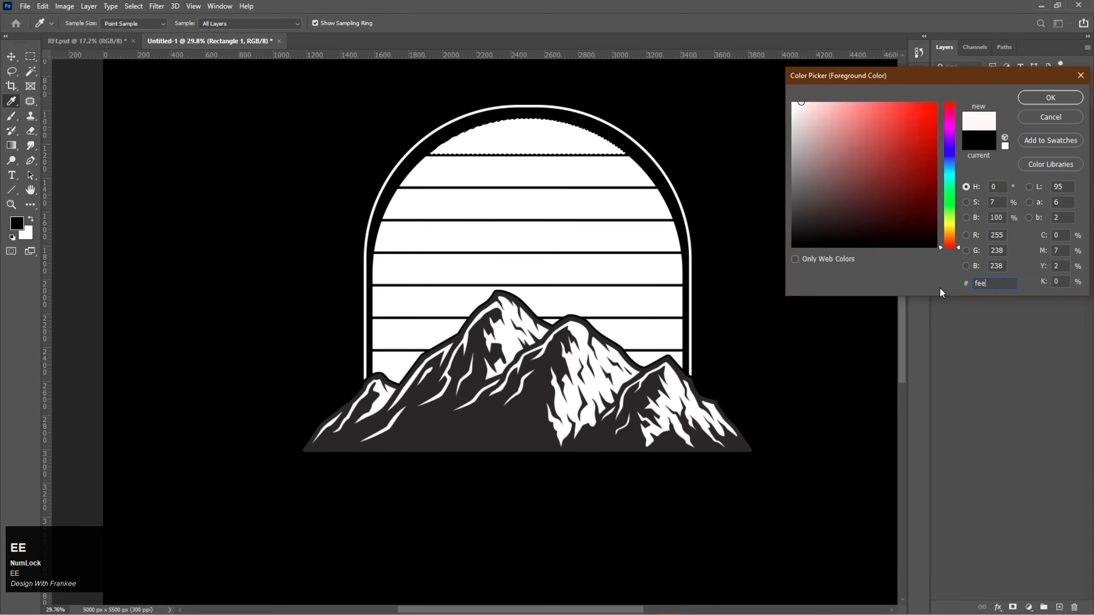
{"action": "type", "text": "6d9"}
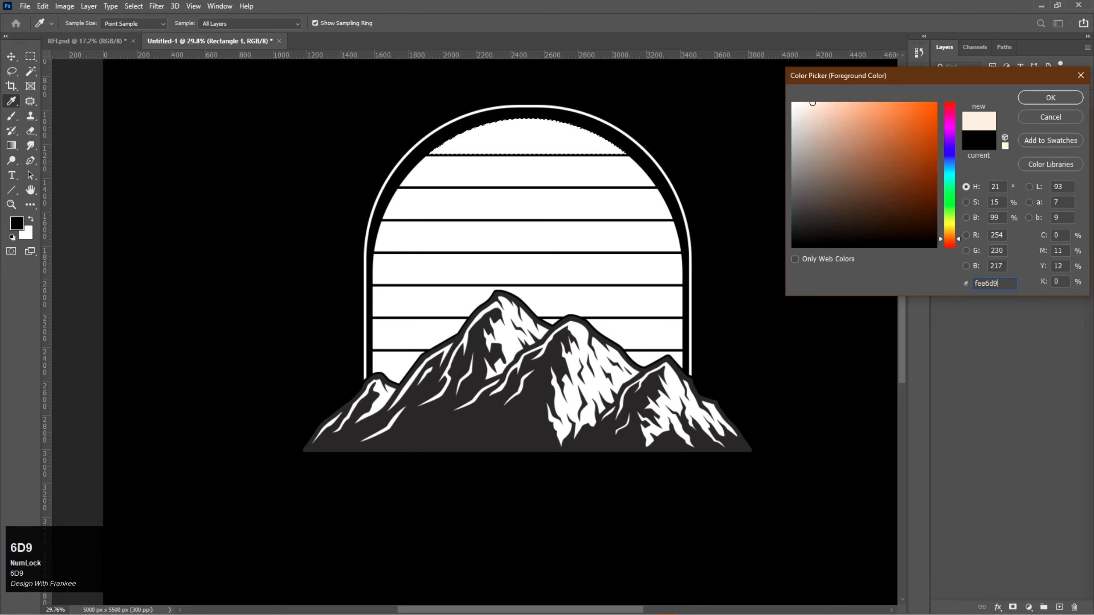
{"action": "key", "text": "Return"}
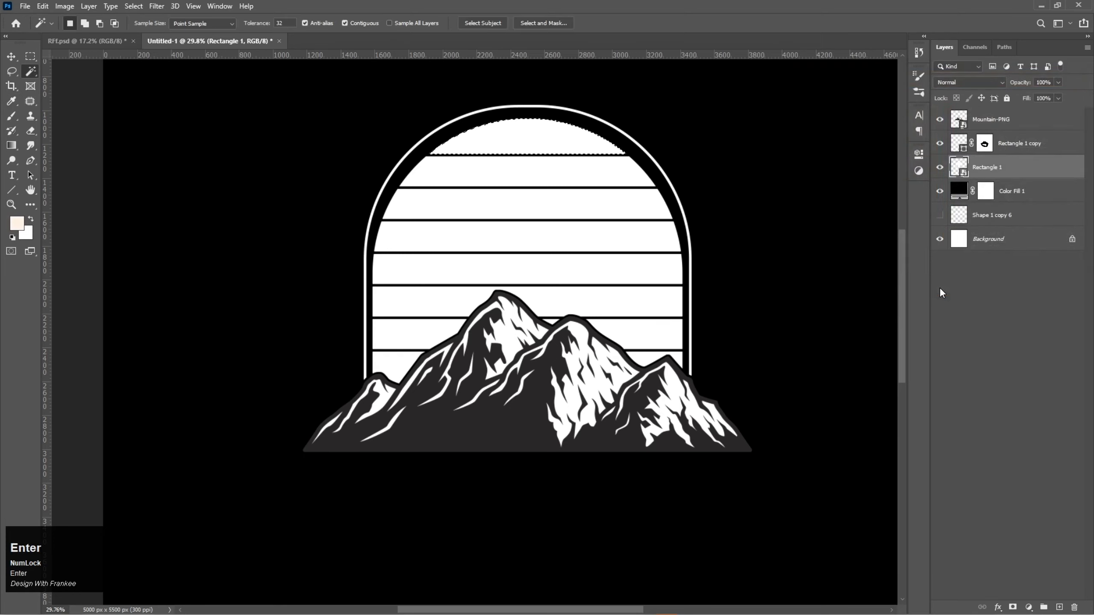
- Rasterize the Rectangle 1 layer and fill the selected top stripe with the foreground color
{"action": "right_click", "coordinate": [1012, 166]}
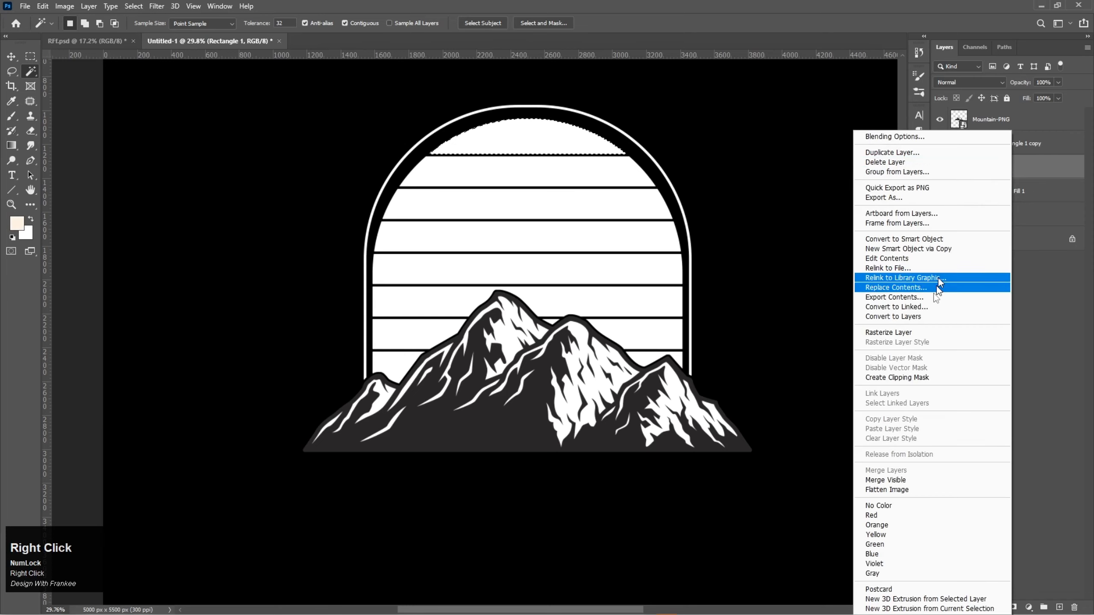
{"action": "left_click", "coordinate": [925, 329]}
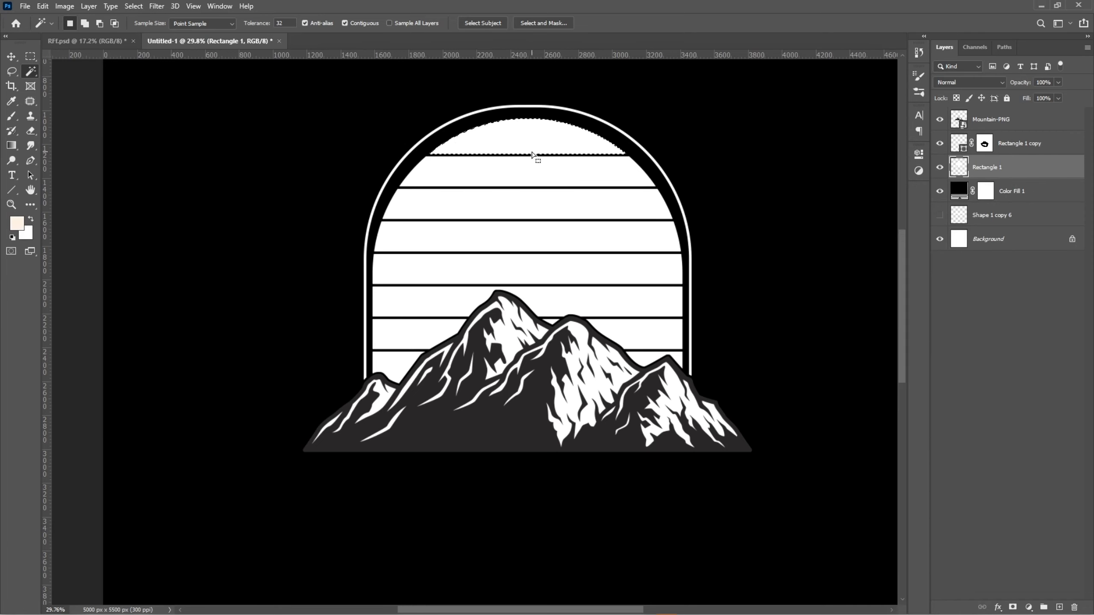
{"action": "key", "text": "alt+BackSpace"}
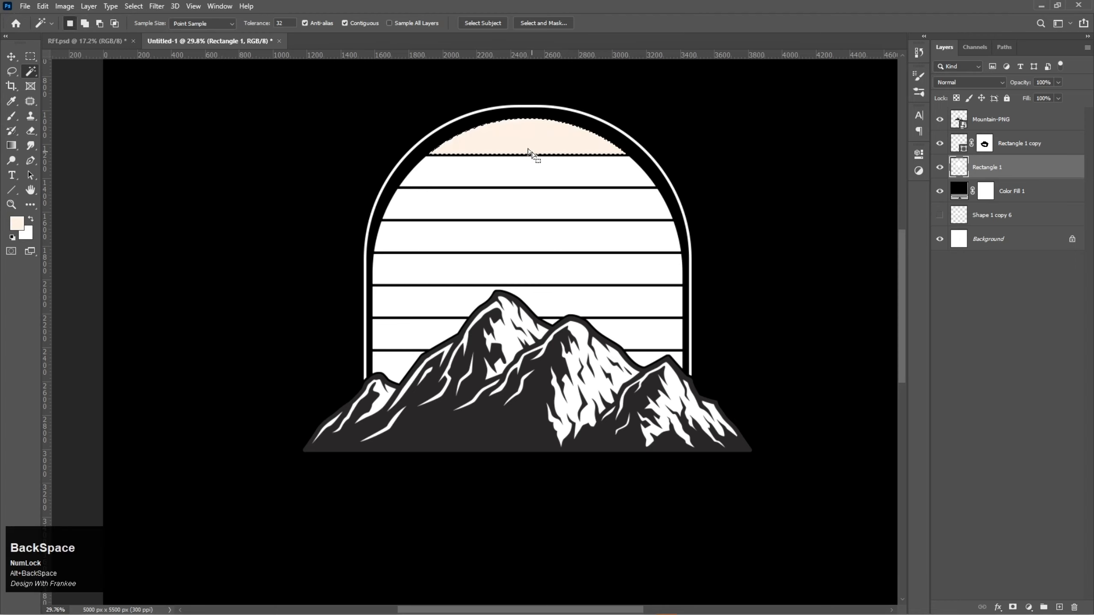
- Select the second stripe from the top of the arch and fill it with foreground color #fab7a1
{"action": "left_click", "coordinate": [537, 175]}
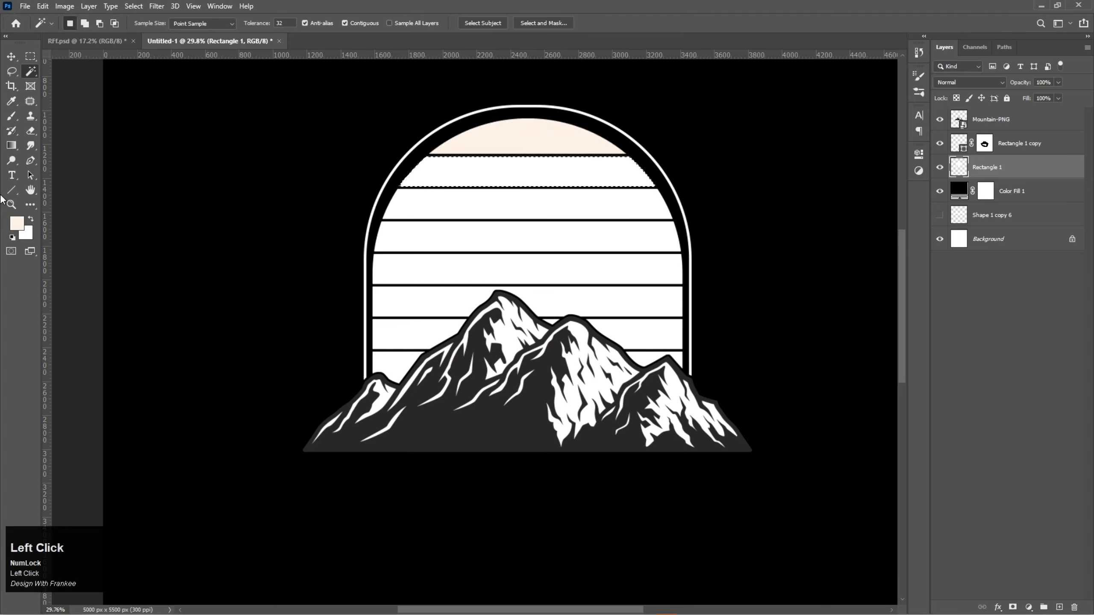
{"action": "left_click", "coordinate": [18, 224]}
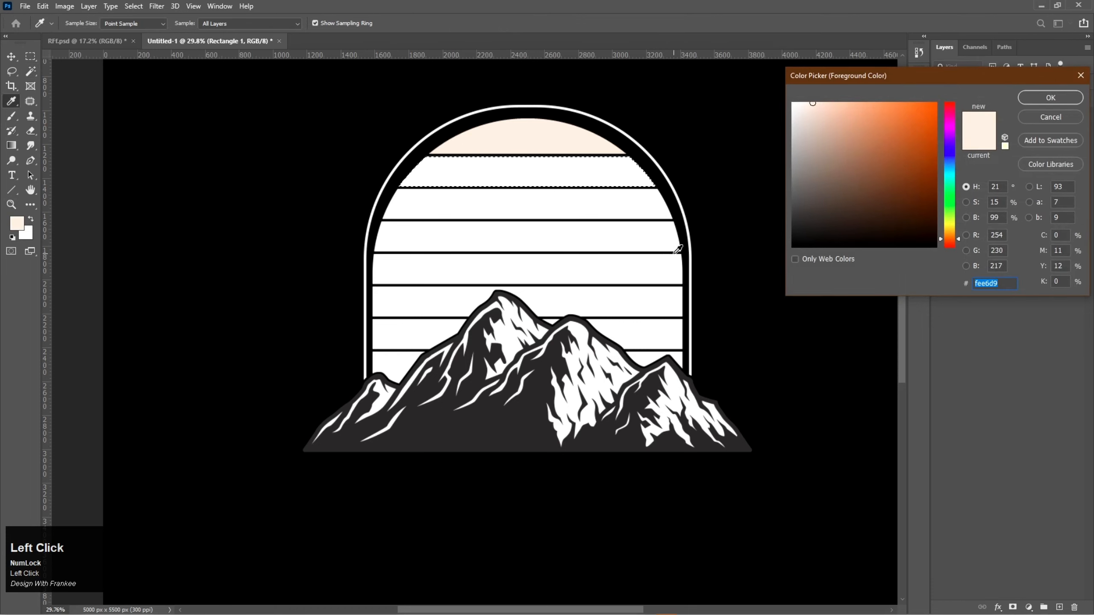
{"action": "type", "text": "f"}
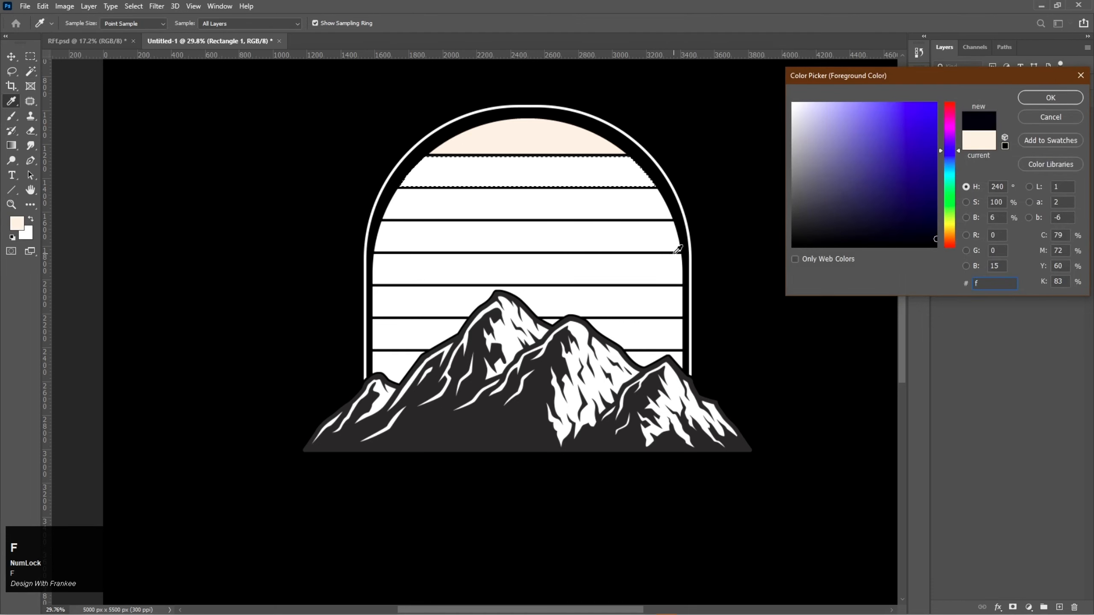
{"action": "type", "text": "ab"}
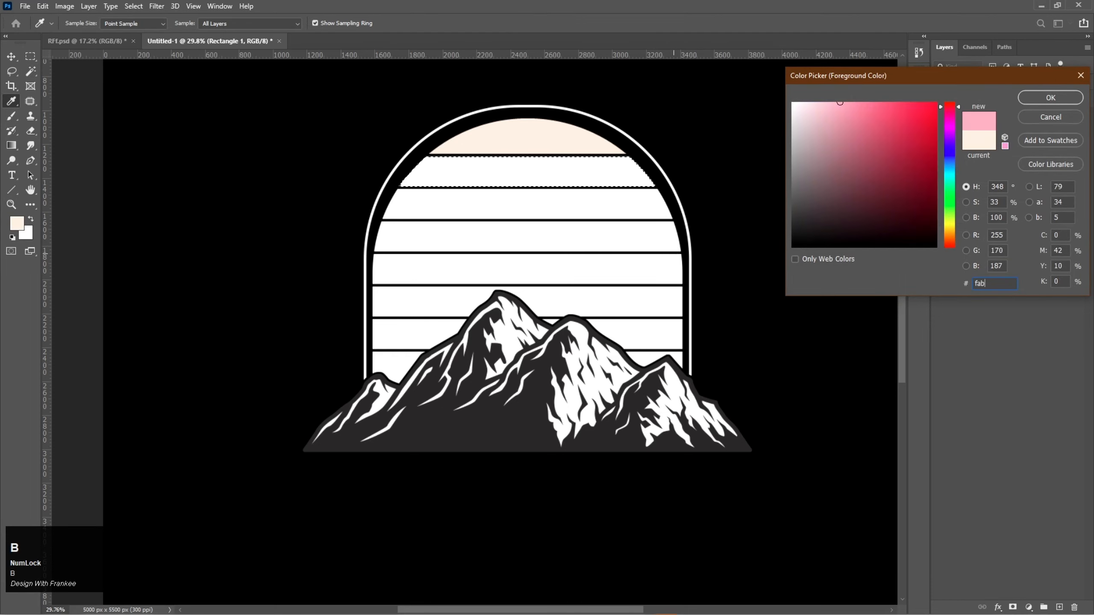
{"action": "type", "text": "7a1"}
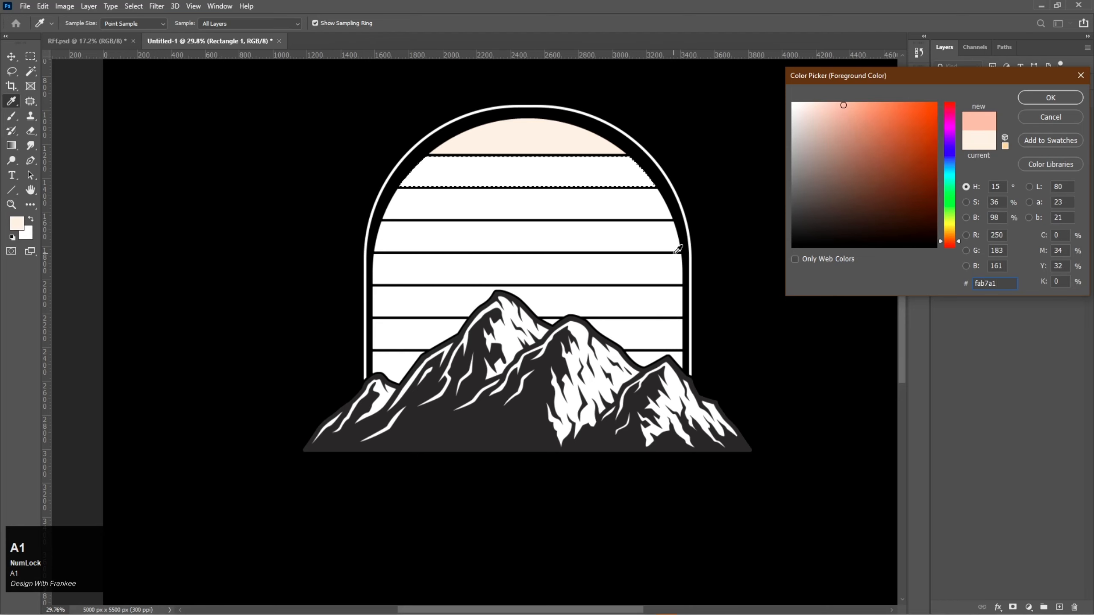
{"action": "key", "text": "Return"}
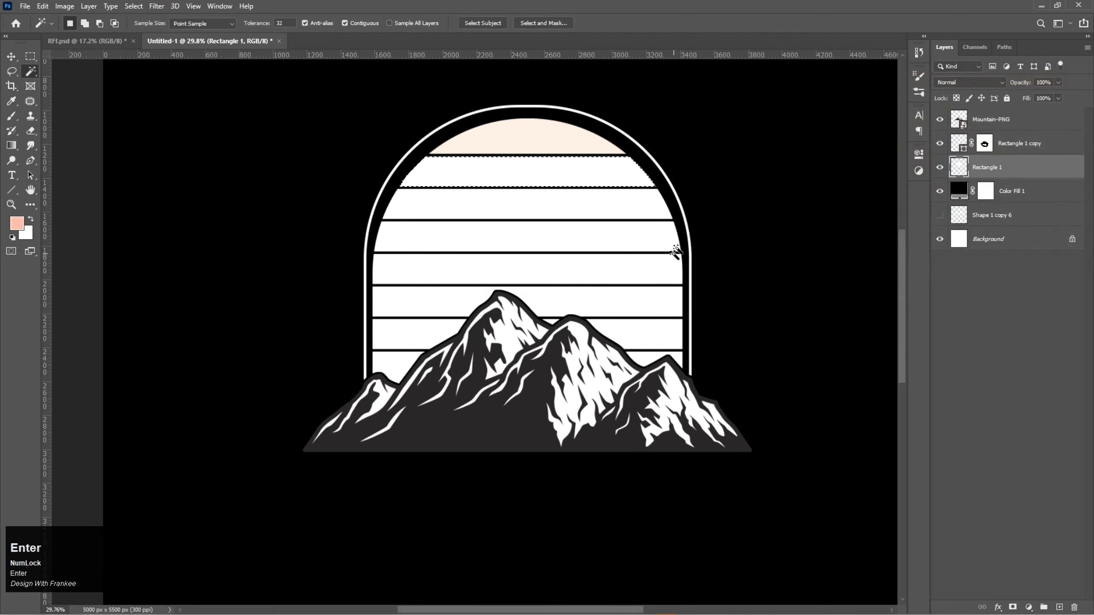
{"action": "key", "text": "alt+BackSpace"}
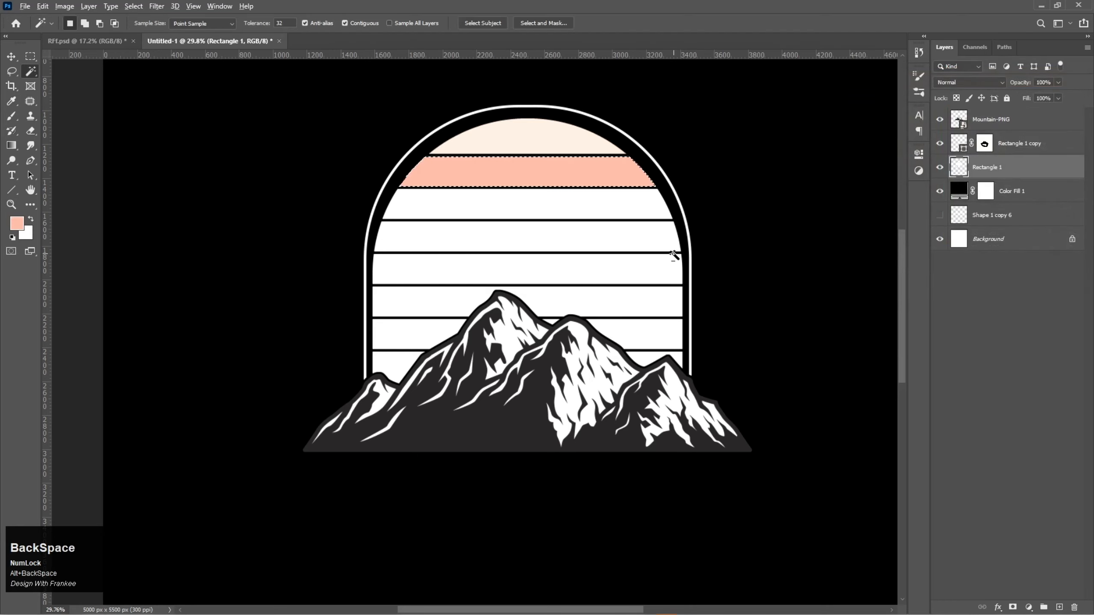
- Select the third stripe from the top of the arch and fill it with foreground color #fbb987
{"action": "left_click", "coordinate": [629, 213]}
{"action": "left_click", "coordinate": [22, 231]}
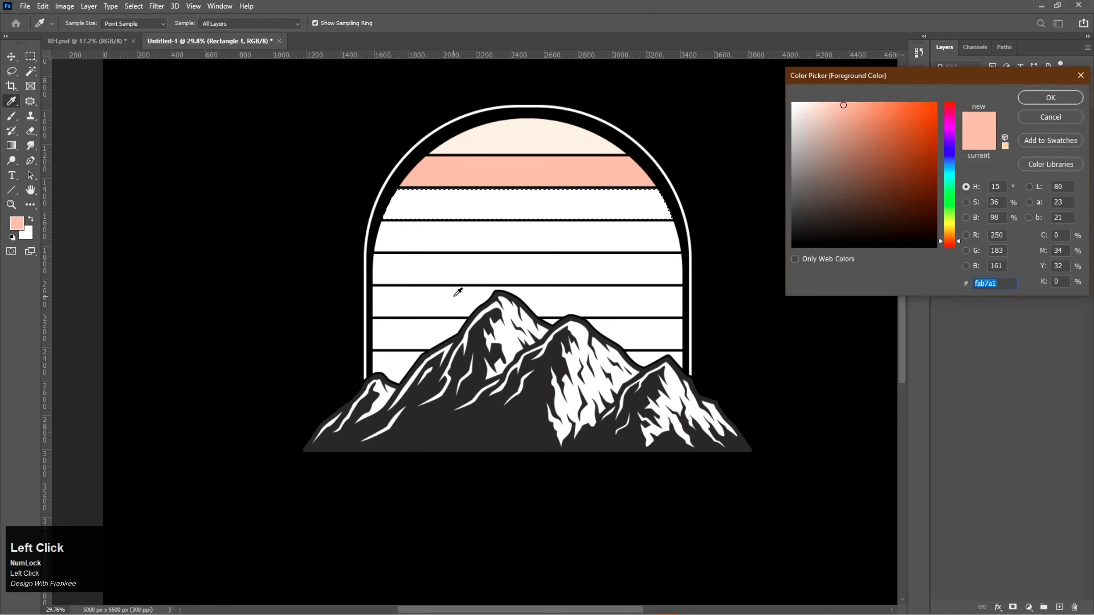
{"action": "type", "text": "fb"}
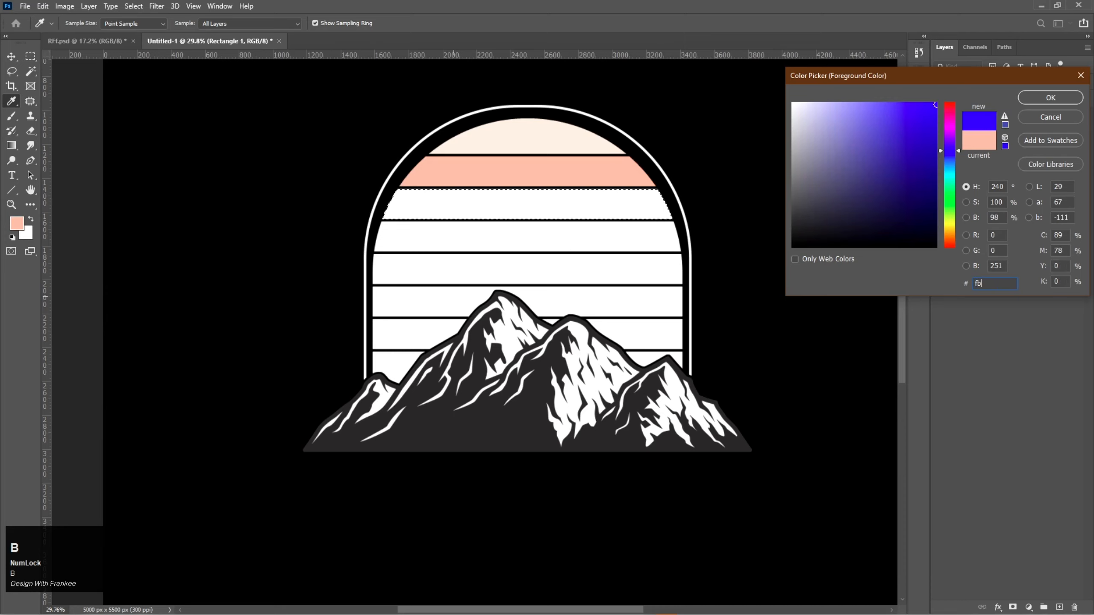
{"action": "type", "text": "b987"}
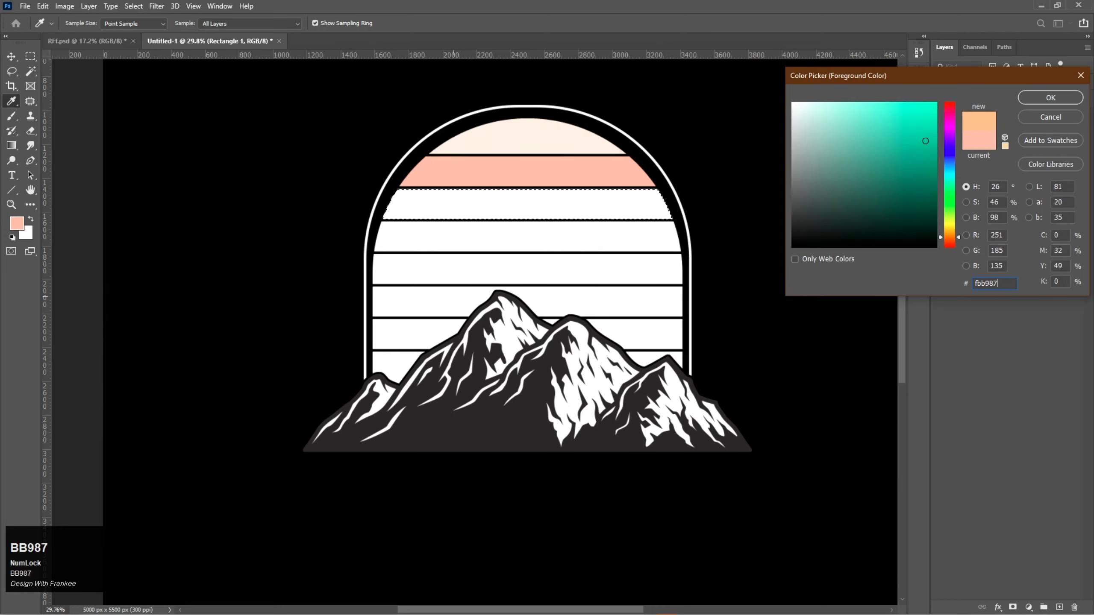
{"action": "key", "text": "Return"}
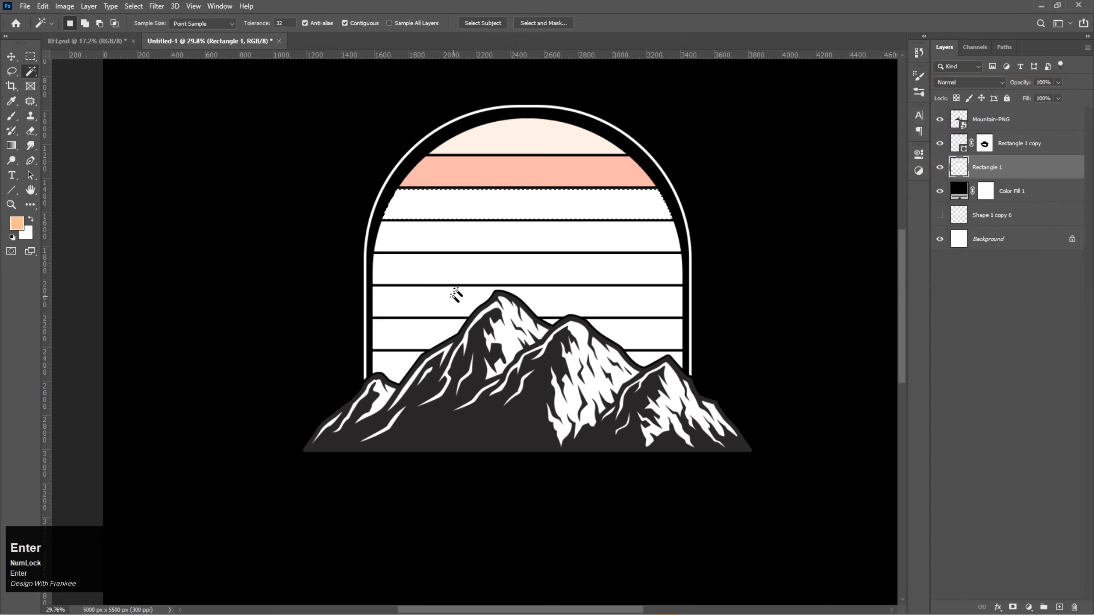
{"action": "key", "text": "alt+BackSpace"}
- Select the fourth stripe from the top of the arch and fill it with foreground color #f1582c
{"action": "left_click", "coordinate": [478, 241]}
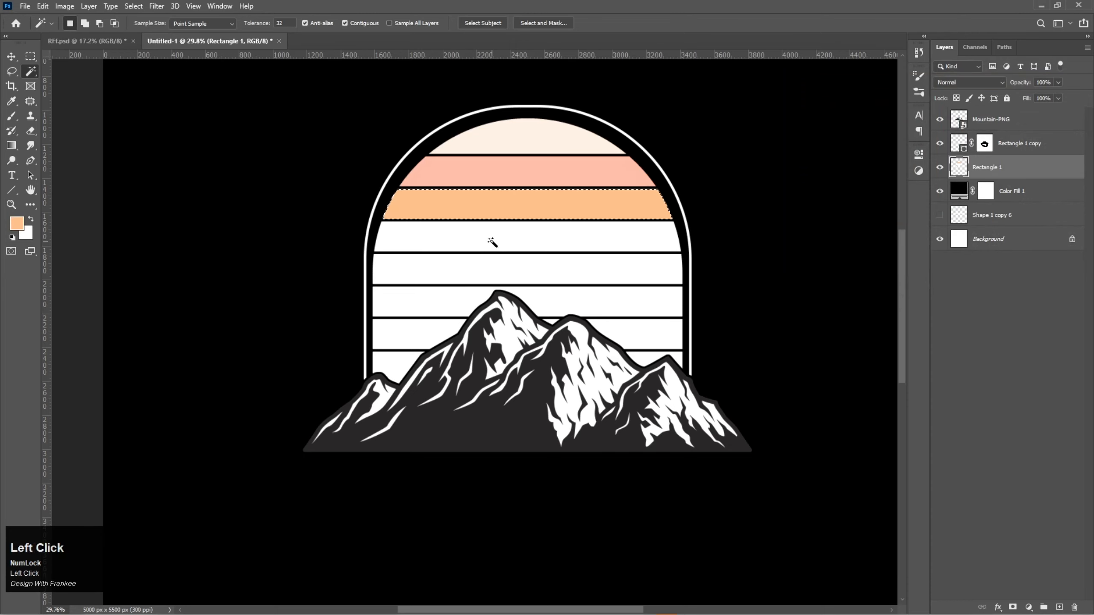
{"action": "left_click", "coordinate": [17, 224]}
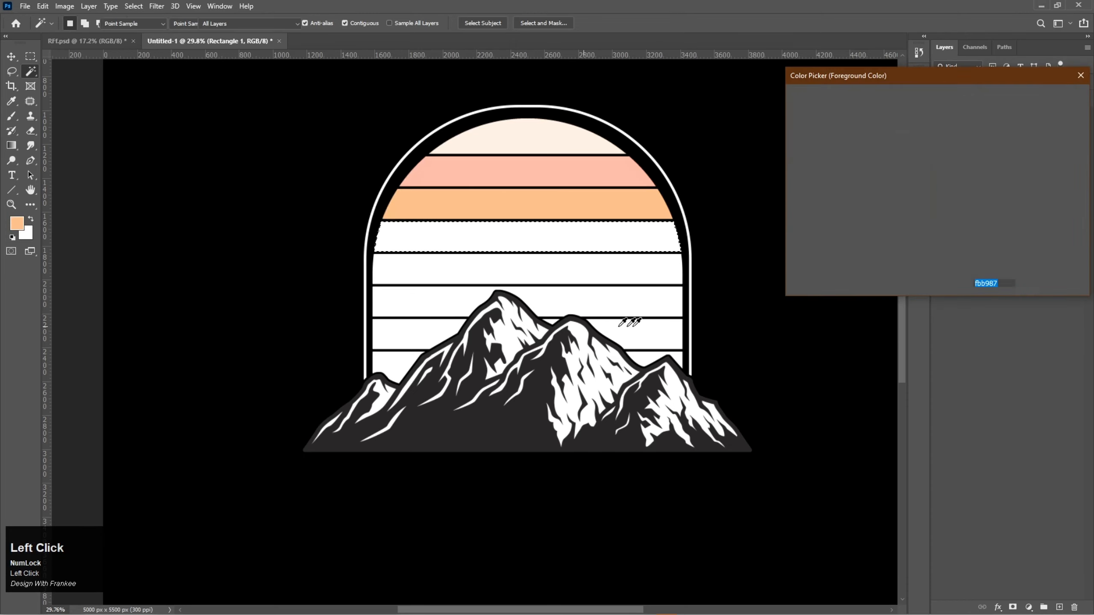
{"action": "type", "text": "f"}
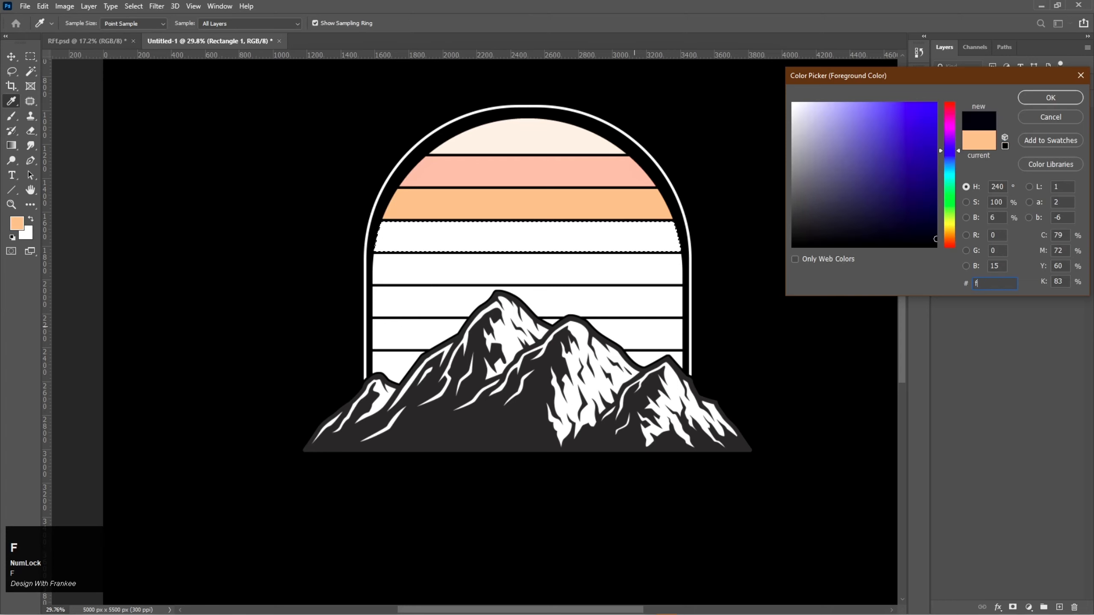
{"action": "type", "text": "1"}
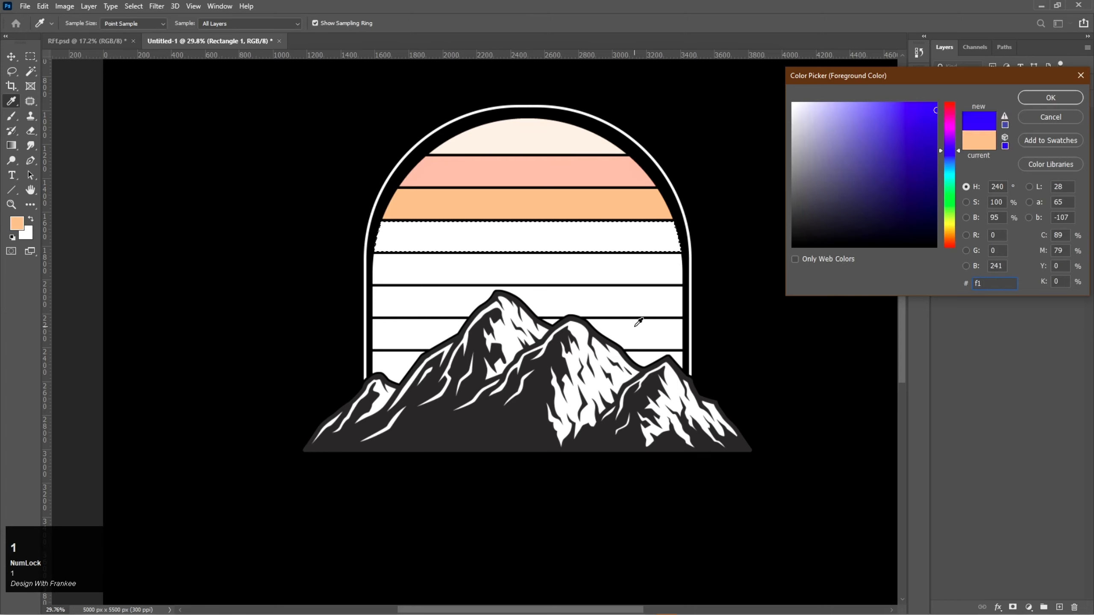
{"action": "type", "text": "5"}
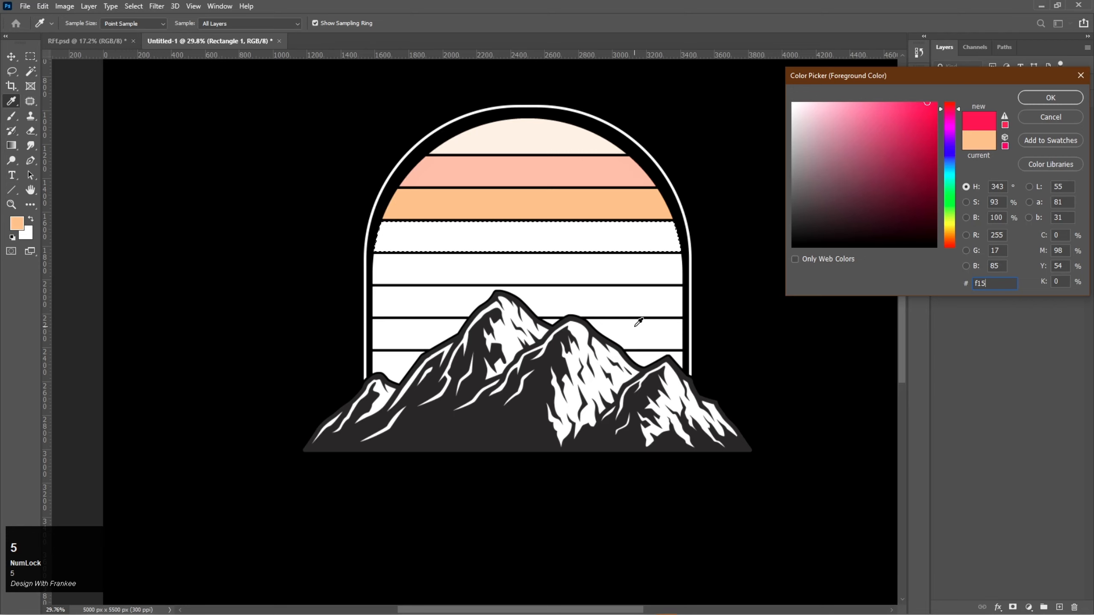
{"action": "type", "text": "8"}
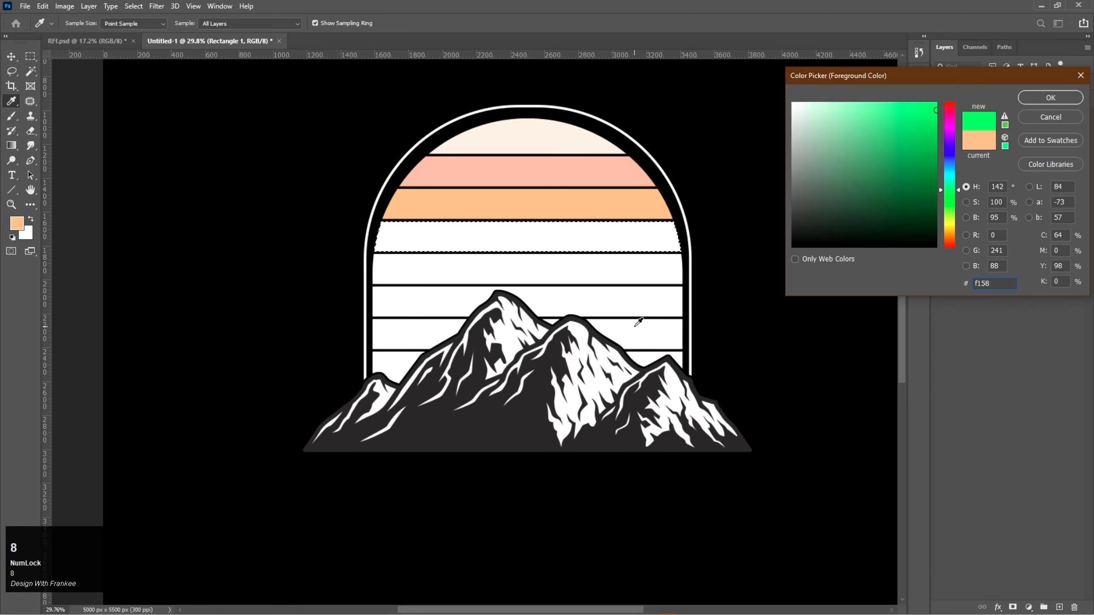
{"action": "type", "text": "2c"}
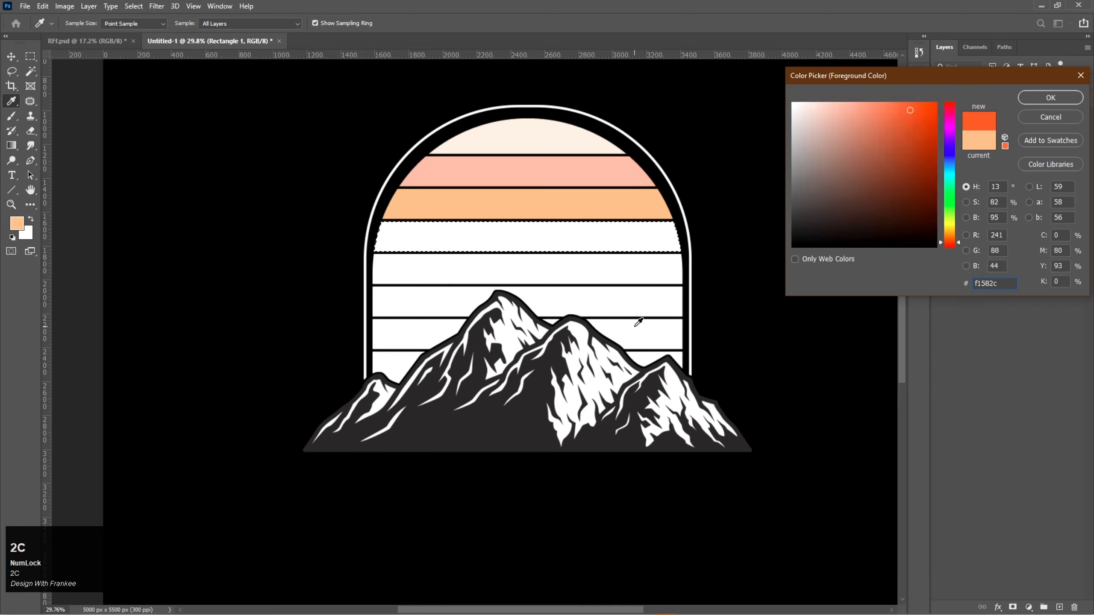
{"action": "left_click", "coordinate": [1047, 98]}
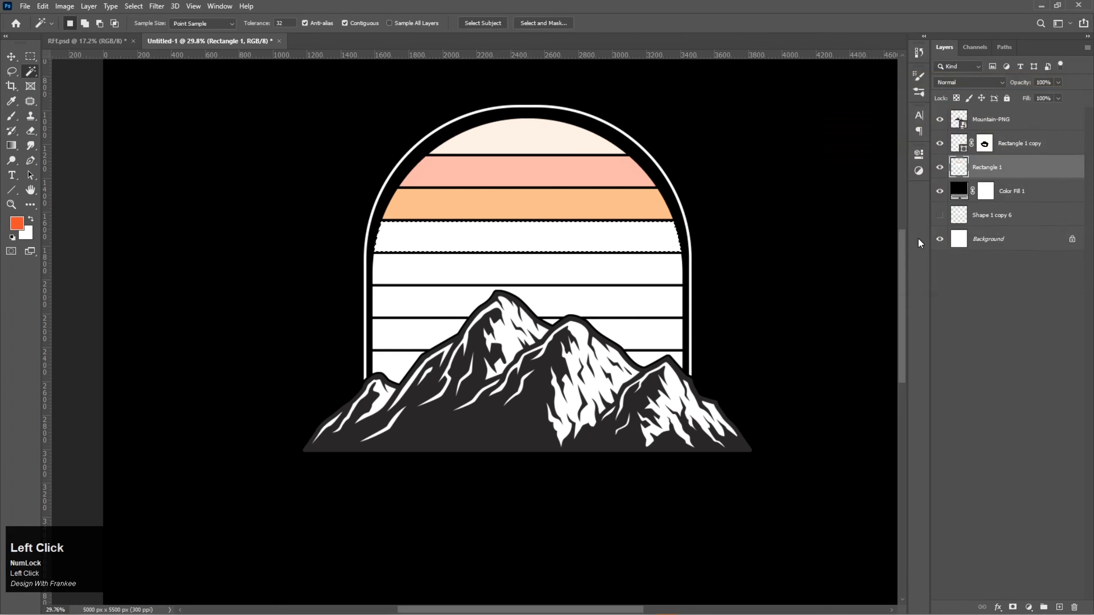
{"action": "key", "text": "alt+BackSpace"}
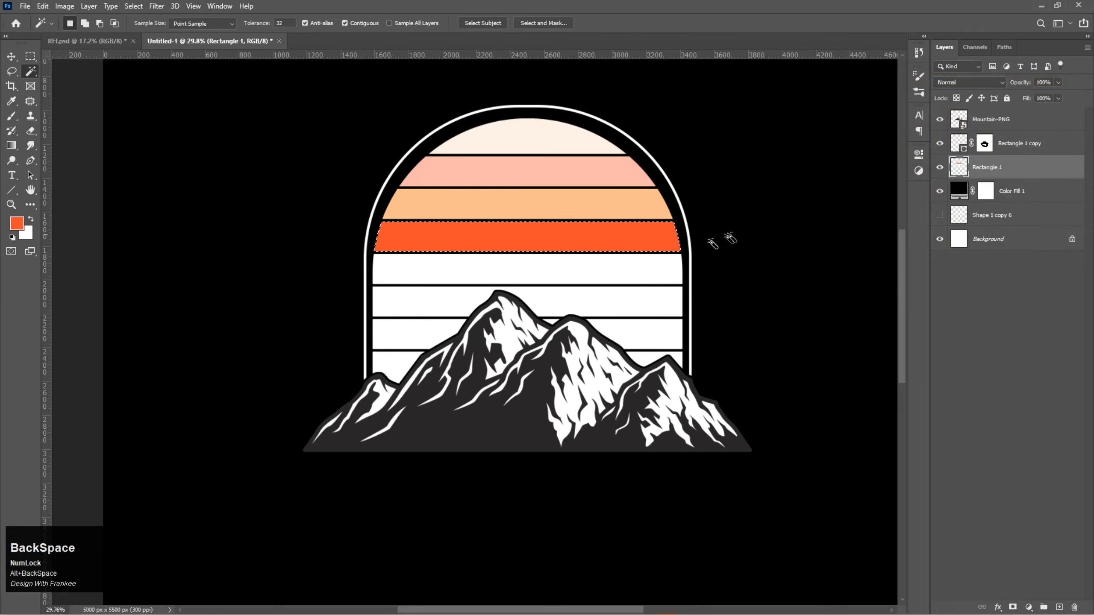
- Select the fifth stripe from the top of the arch and fill it with foreground color #da3427
{"action": "left_click", "coordinate": [666, 274]}
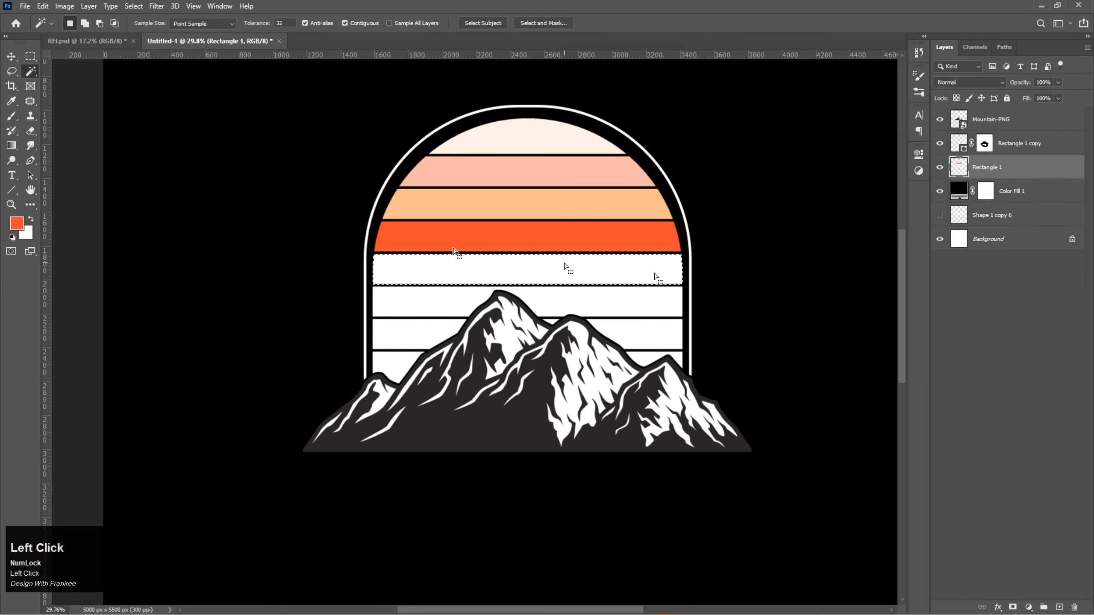
{"action": "left_click", "coordinate": [17, 224]}
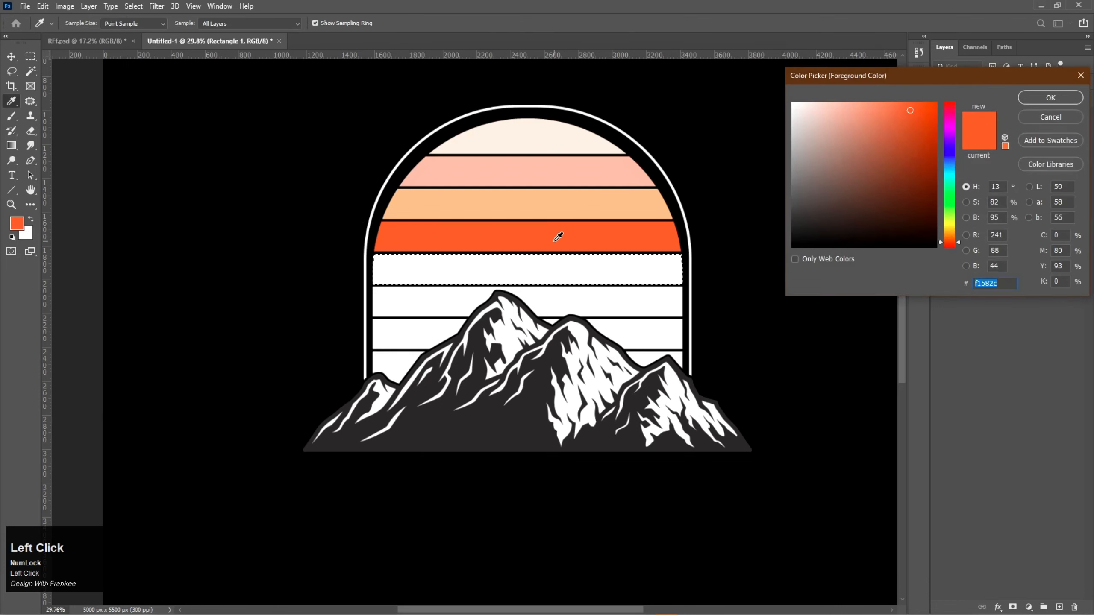
{"action": "type", "text": "d"}
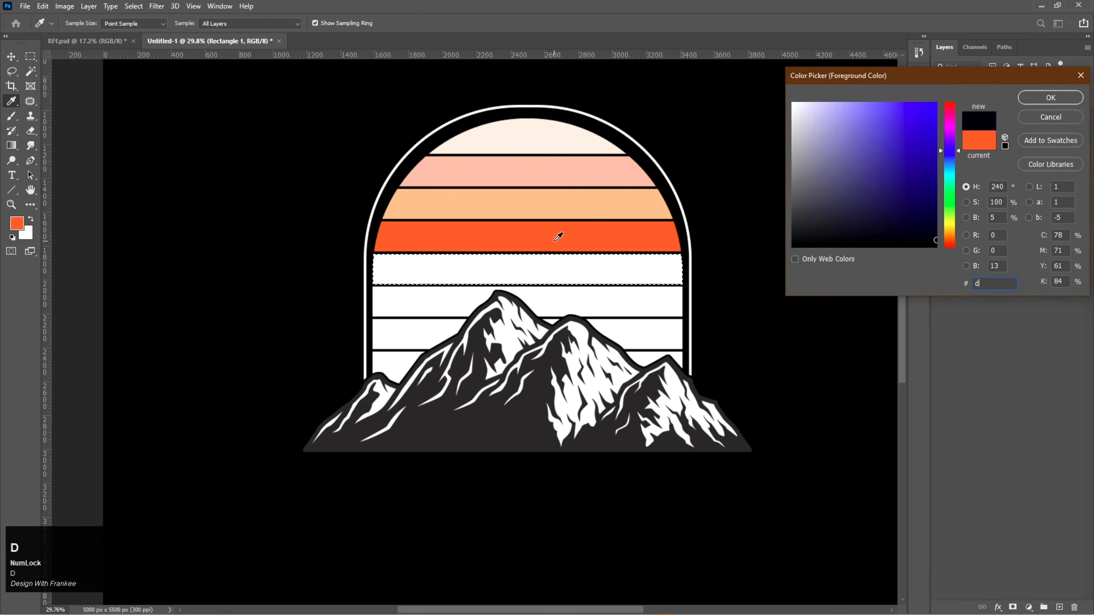
{"action": "type", "text": "a3"}
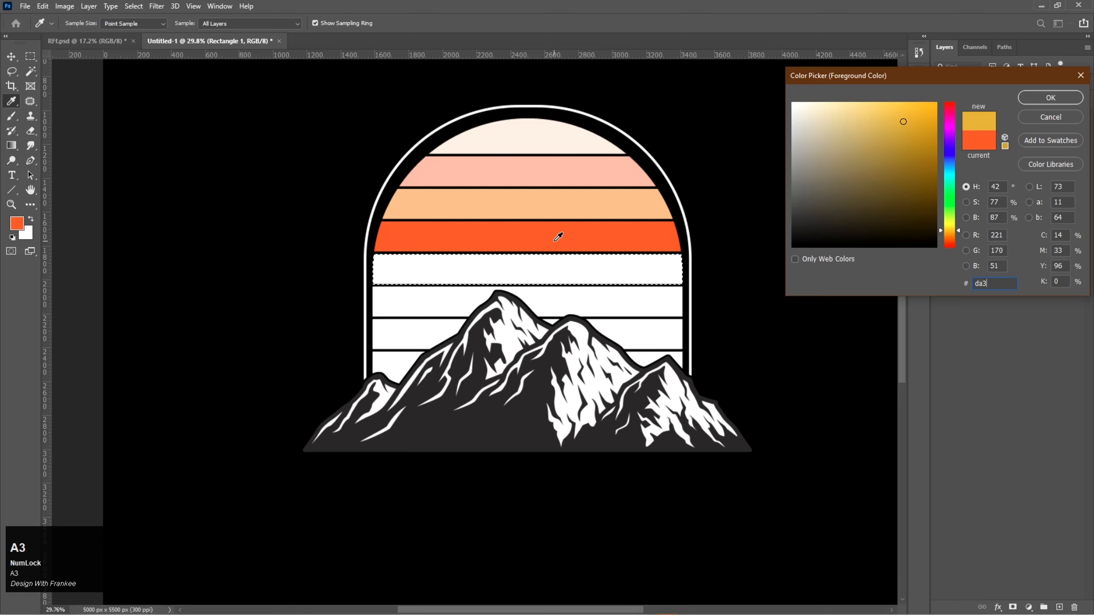
{"action": "type", "text": "42"}
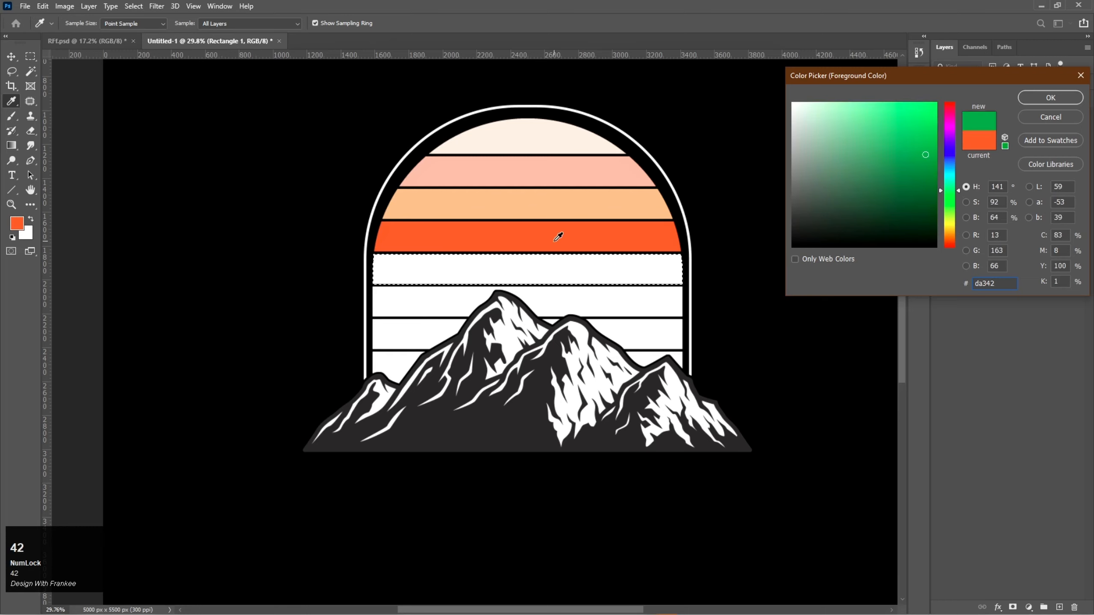
{"action": "type", "text": "7"}
{"action": "key", "text": "Return"}
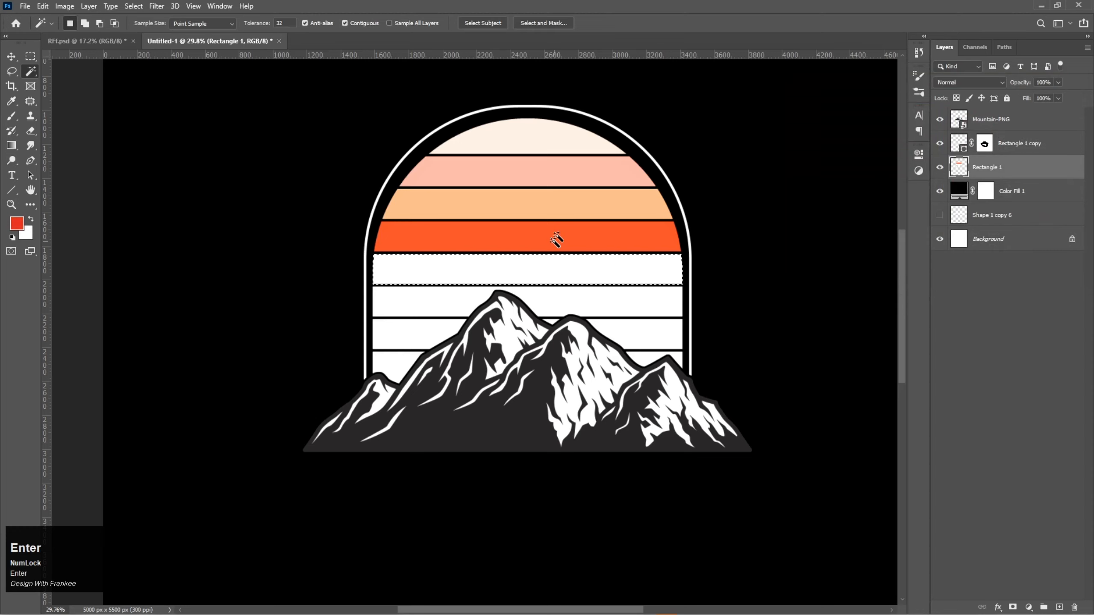
{"action": "key", "text": "alt+BackSpace"}
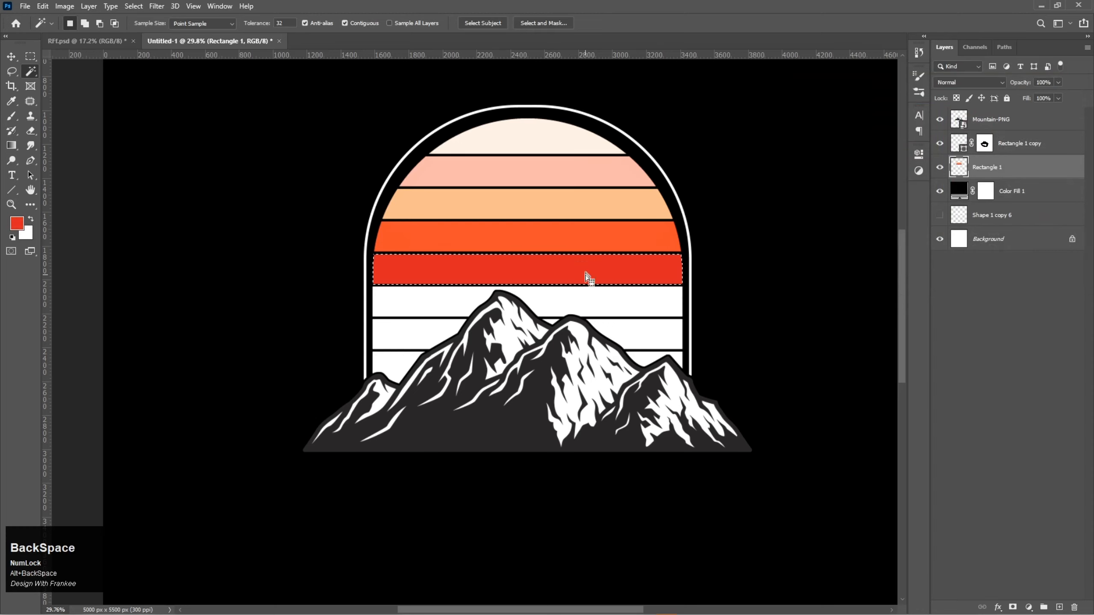
- Select the sixth stripe from the top of the arch and fill it with foreground color #b31f24
{"action": "left_click", "coordinate": [587, 298]}
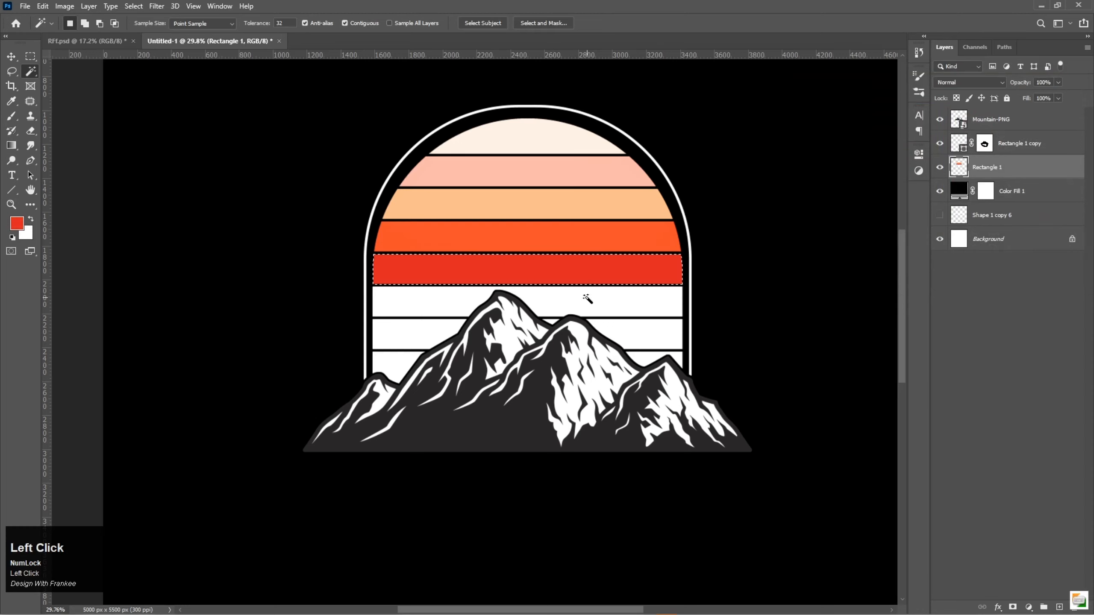
{"action": "left_click", "coordinate": [16, 223]}
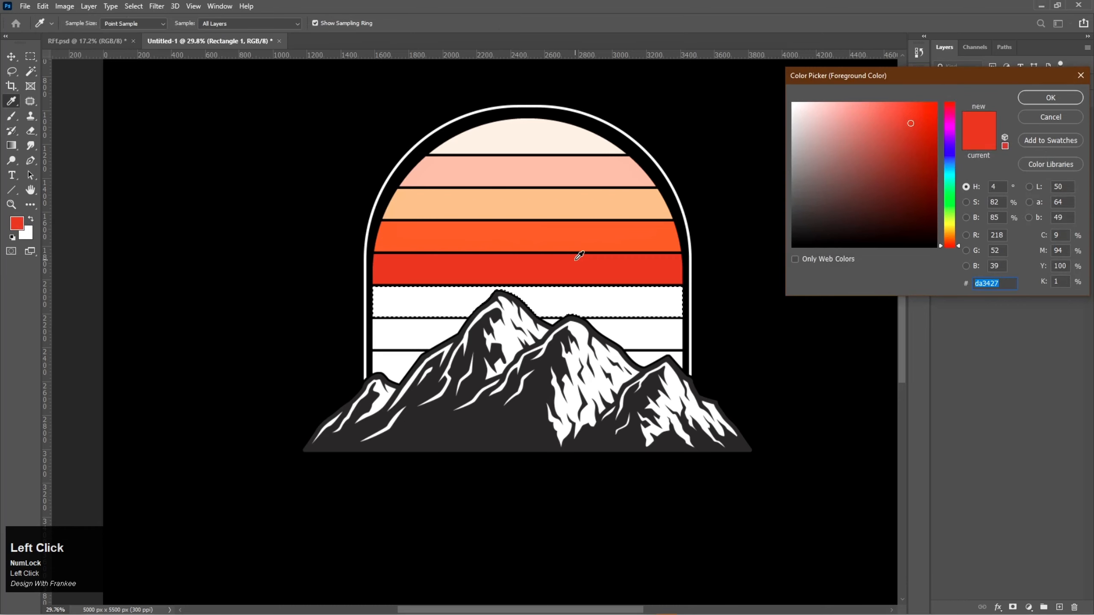
{"action": "type", "text": "b"}
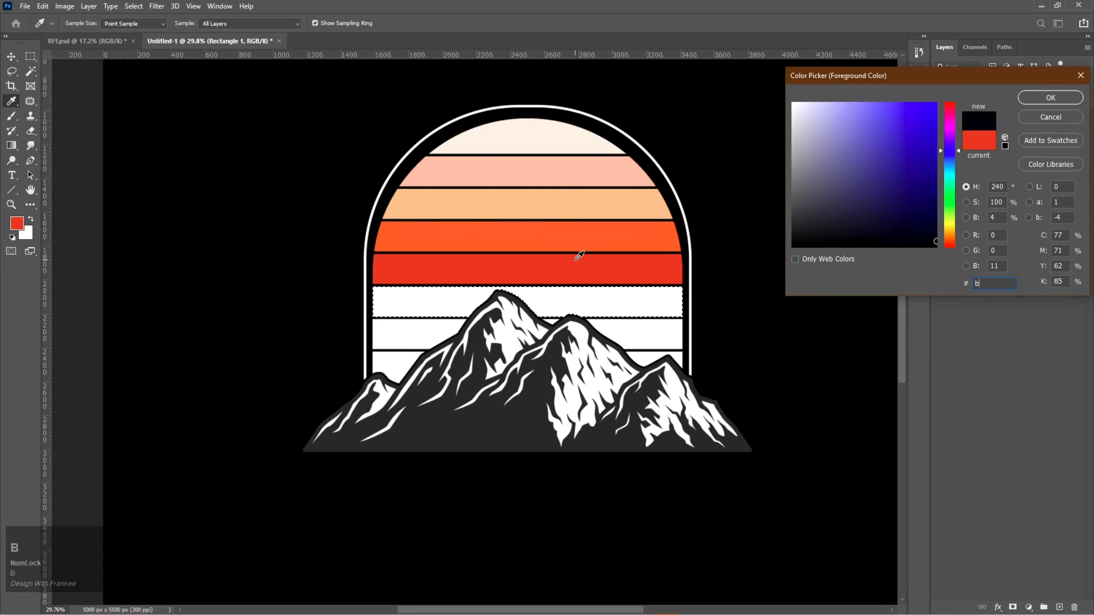
{"action": "type", "text": "31"}
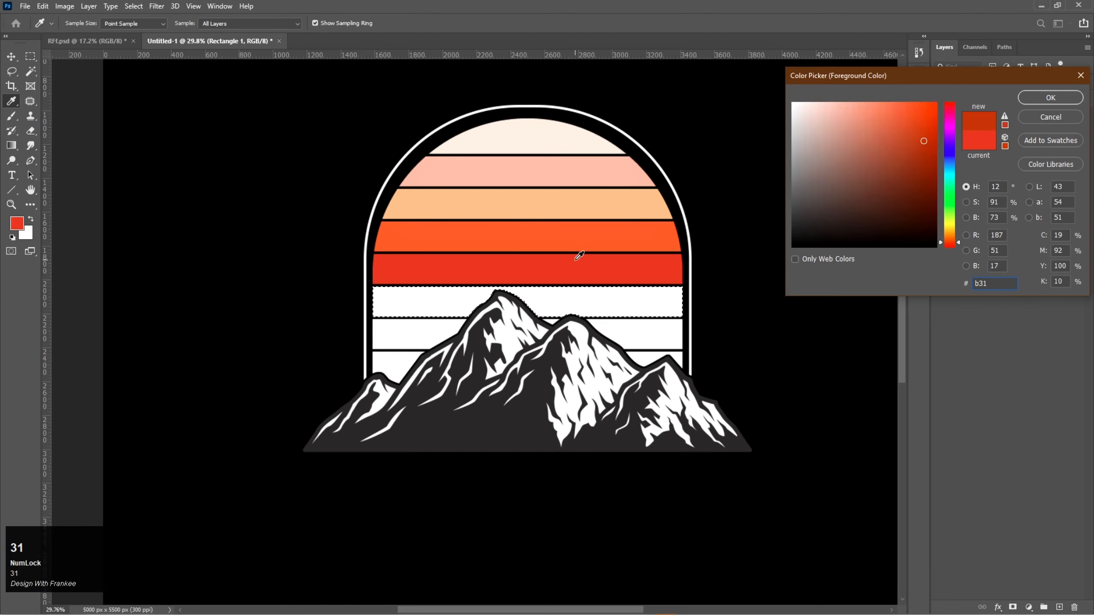
{"action": "type", "text": "f24"}
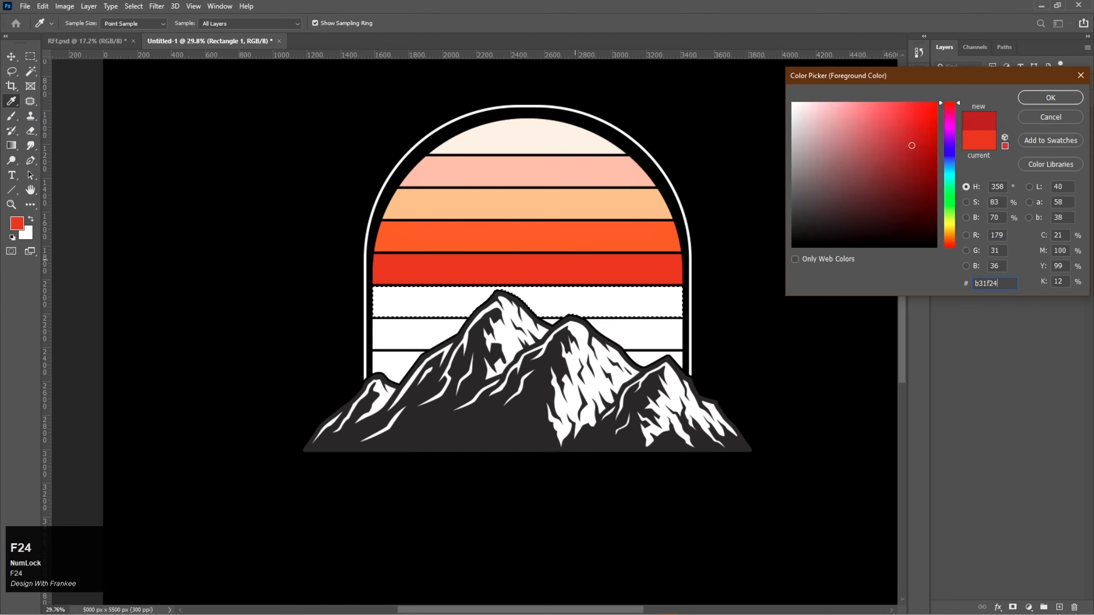
{"action": "key", "text": "Return"}
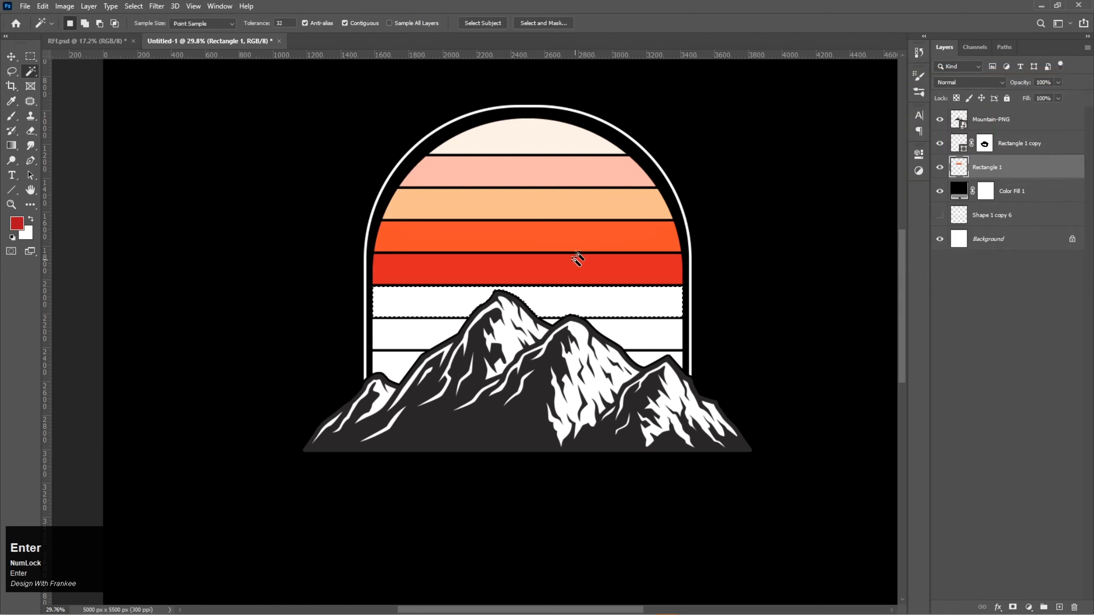
{"action": "key", "text": "alt+BackSpace"}
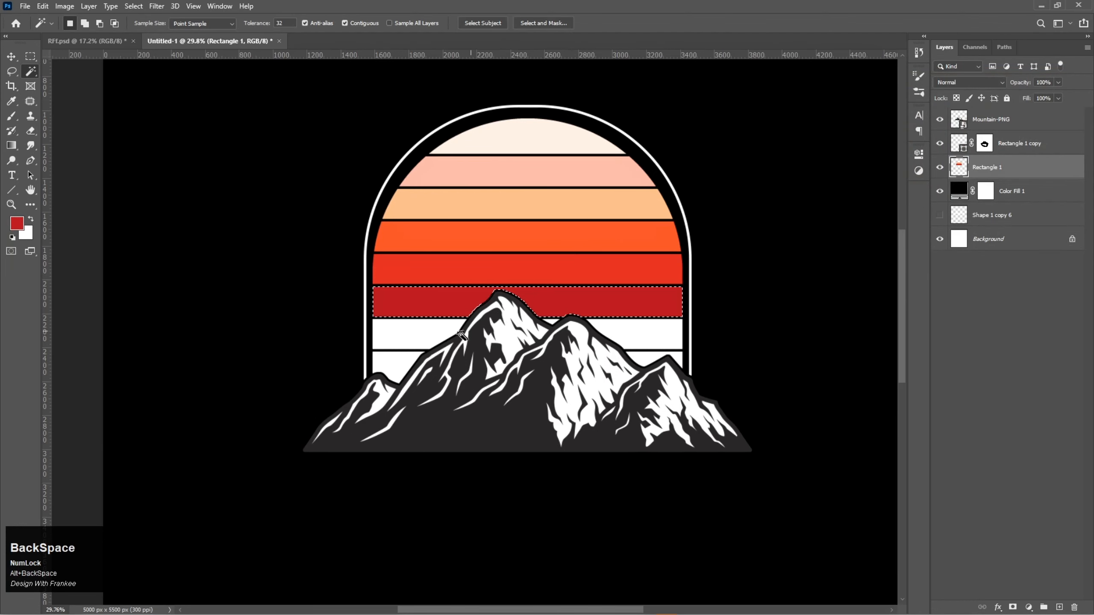
- Select the seventh stripe on both sides of the mountain and fill it with foreground color #8d181b
{"action": "left_click", "coordinate": [430, 334]}
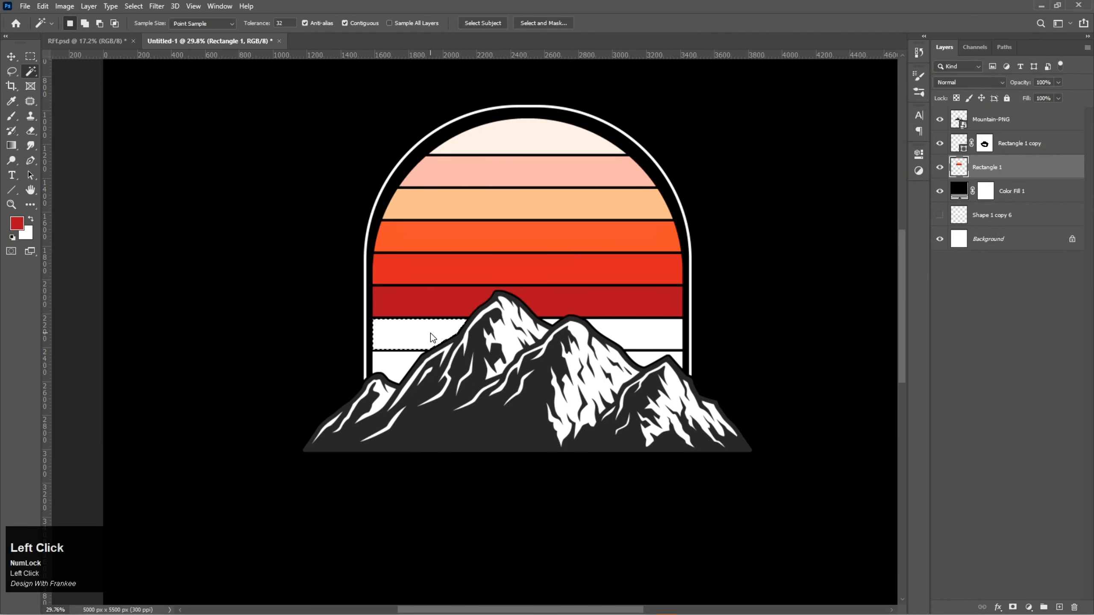
{"action": "left_click", "coordinate": [639, 338], "text": "shift"}
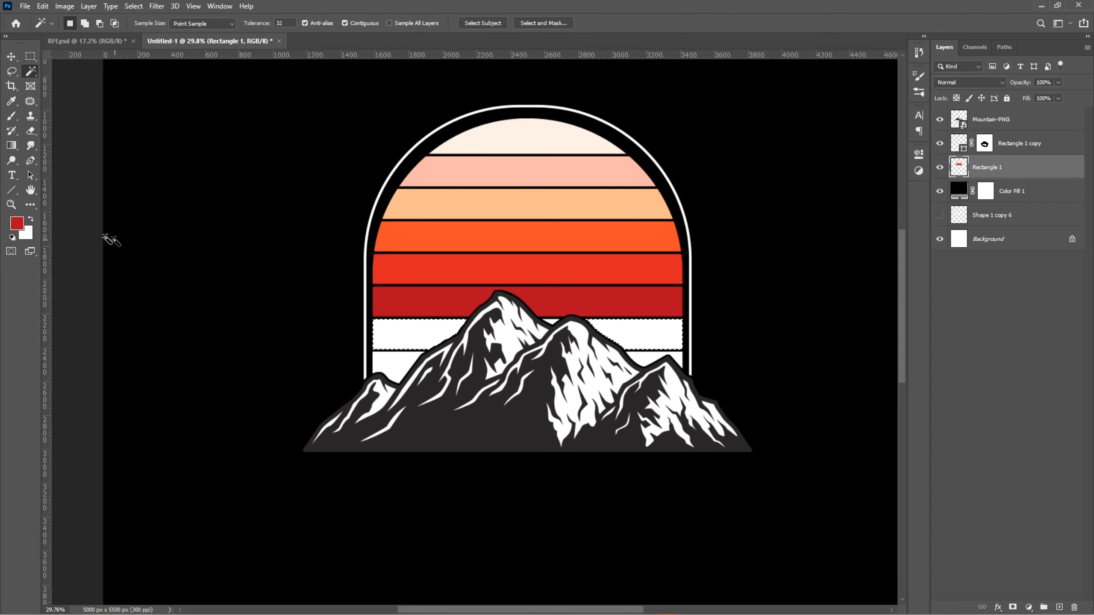
{"action": "left_click", "coordinate": [18, 223]}
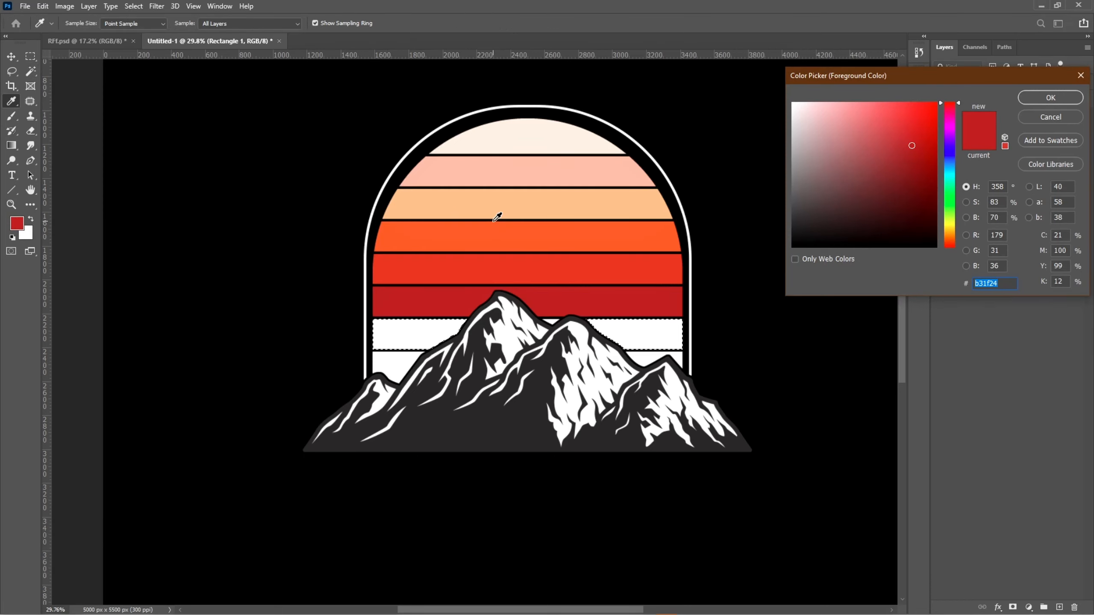
{"action": "type", "text": "8"}
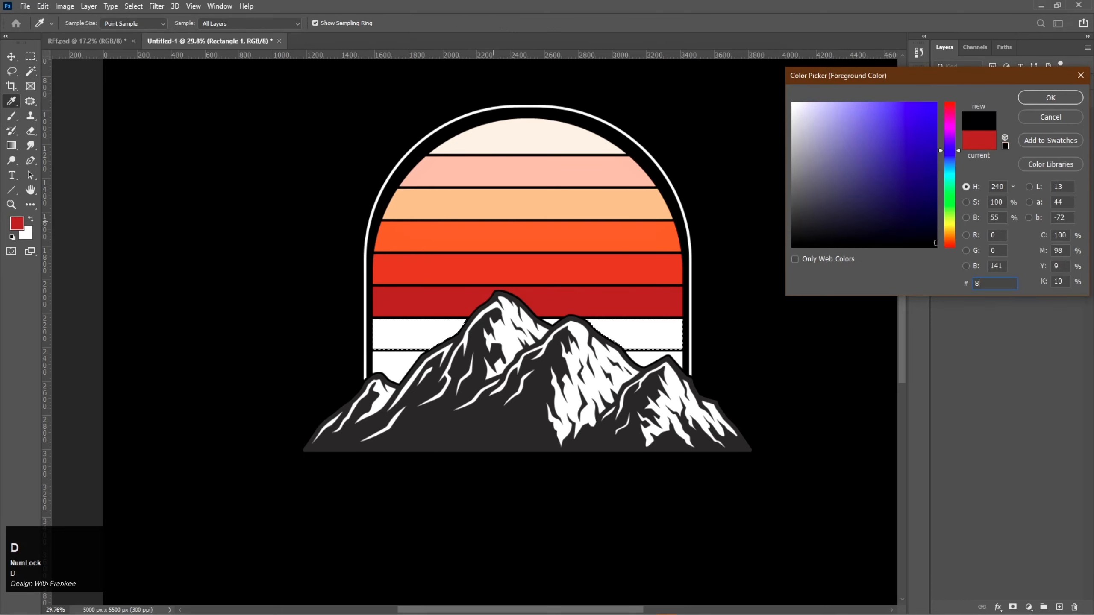
{"action": "type", "text": "d1"}
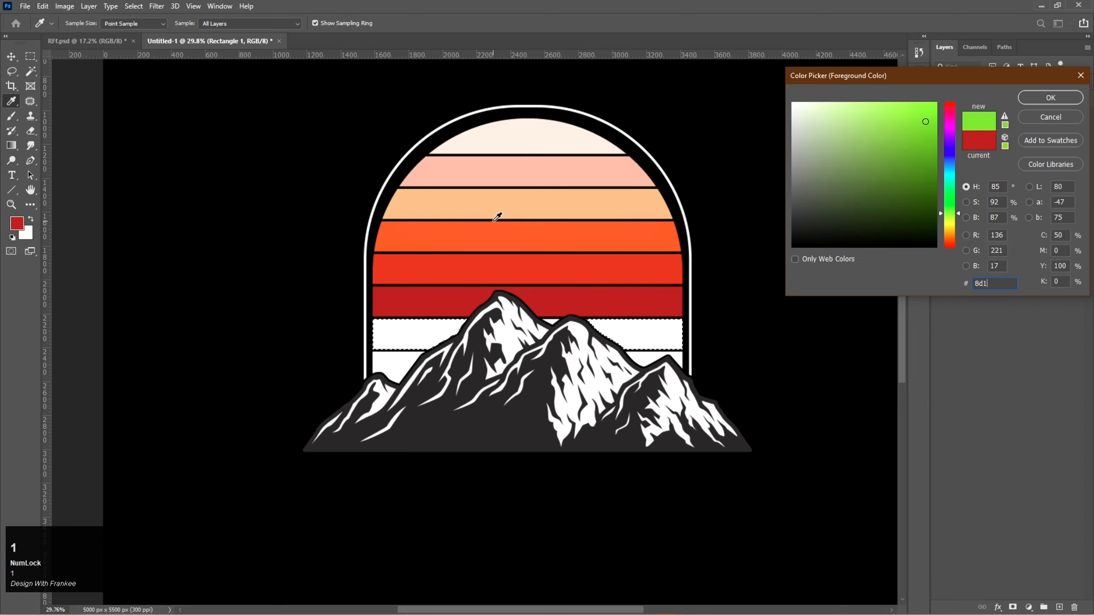
{"action": "type", "text": "8"}
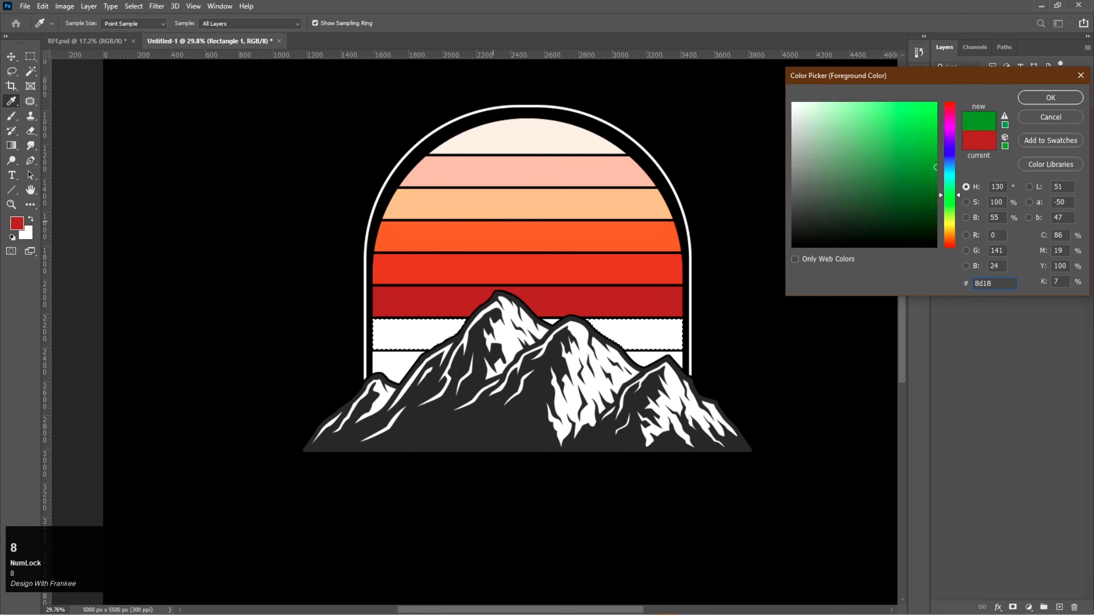
{"action": "type", "text": "1b"}
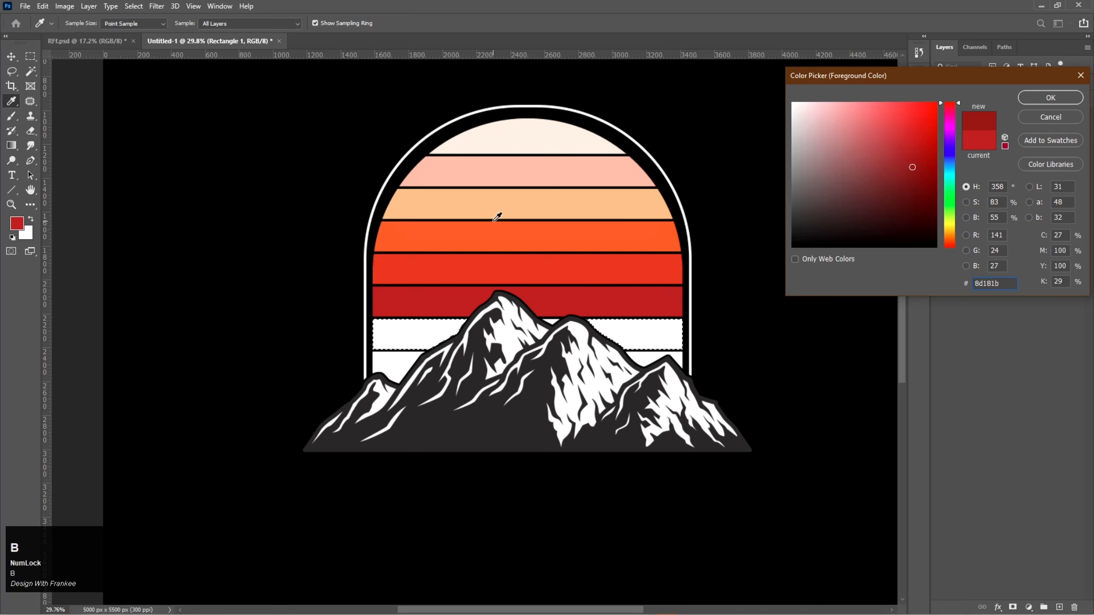
{"action": "key", "text": "Return"}
{"action": "key", "text": "alt+BackSpace"}
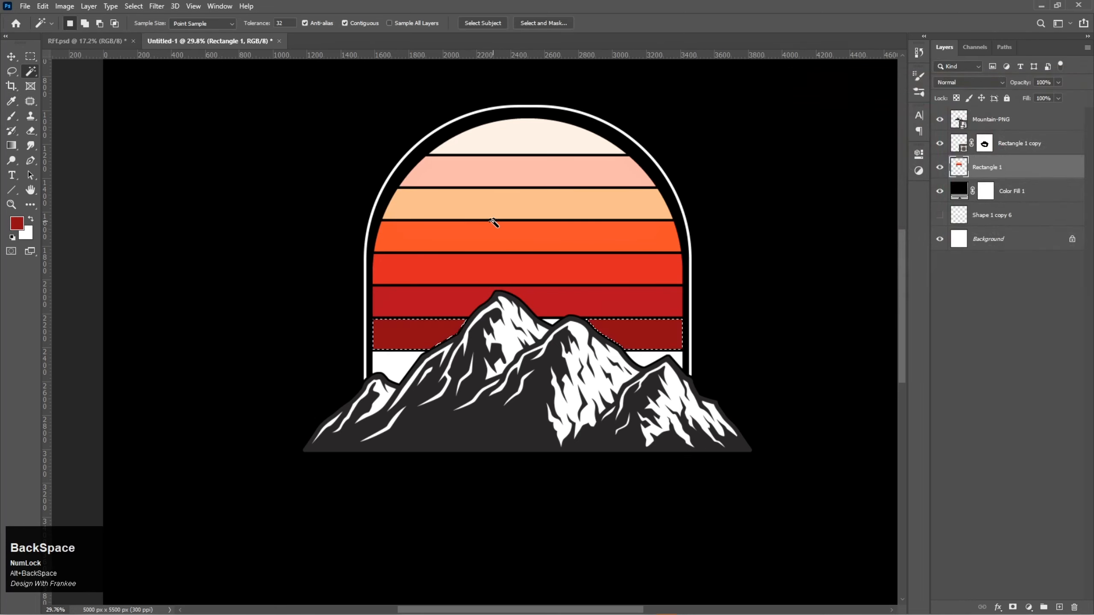
- Select the bottom stripe on both sides of the mountain and fill it with foreground color #8e191c
{"action": "left_click", "coordinate": [397, 356]}
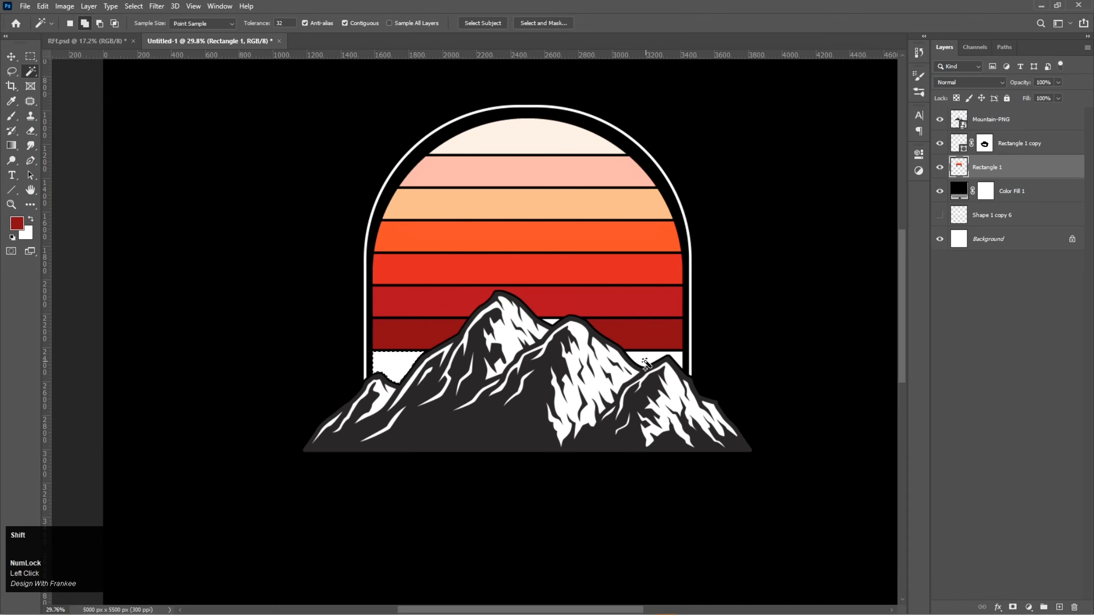
{"action": "left_click", "coordinate": [645, 362], "text": "shift"}
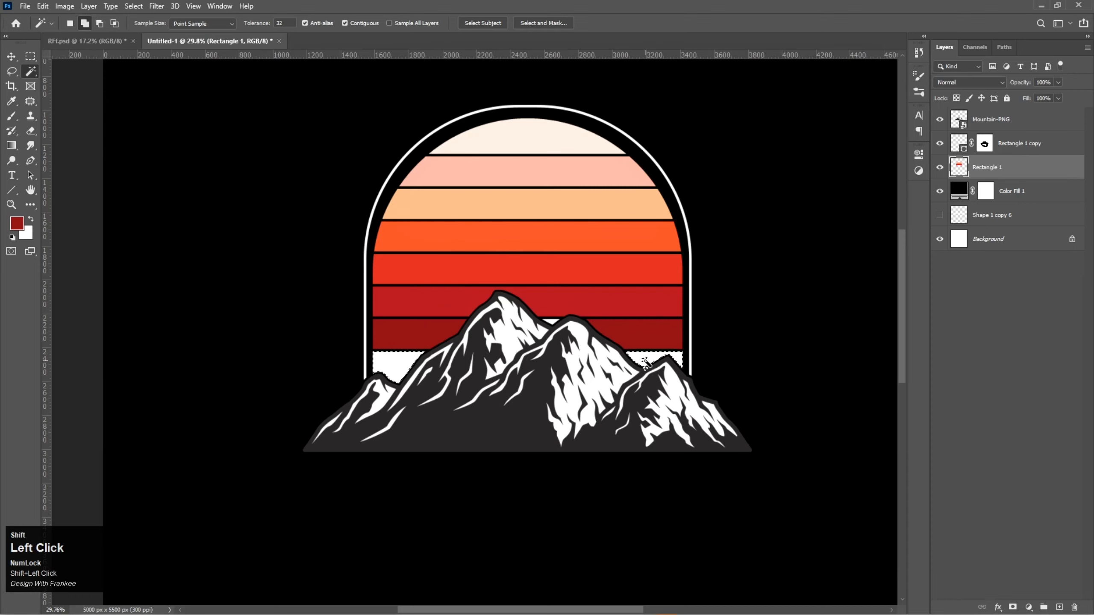
{"action": "left_click", "coordinate": [21, 225]}
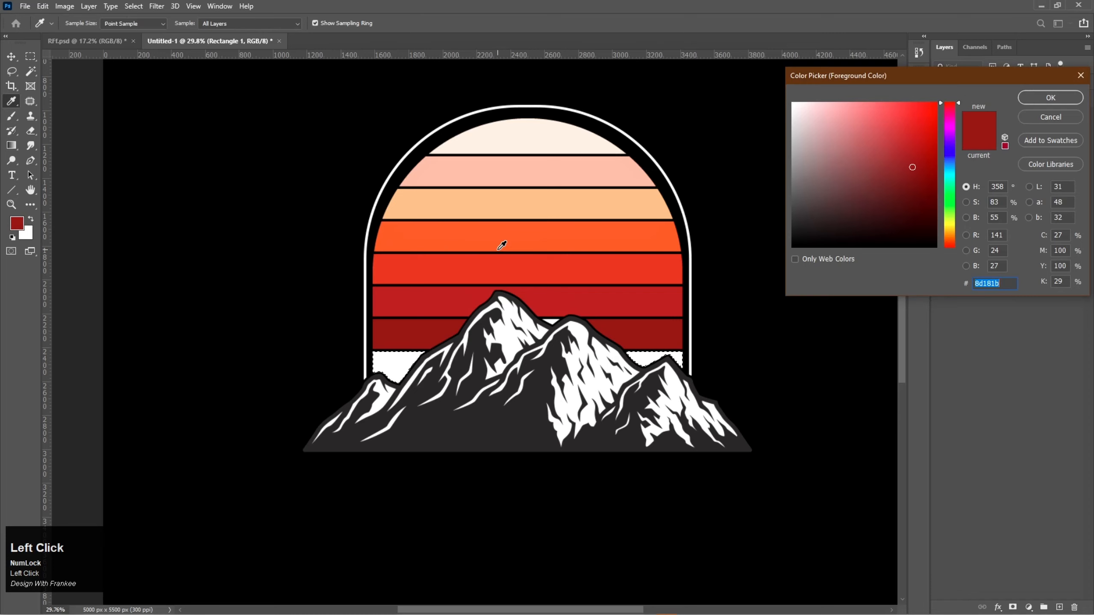
{"action": "type", "text": "8"}
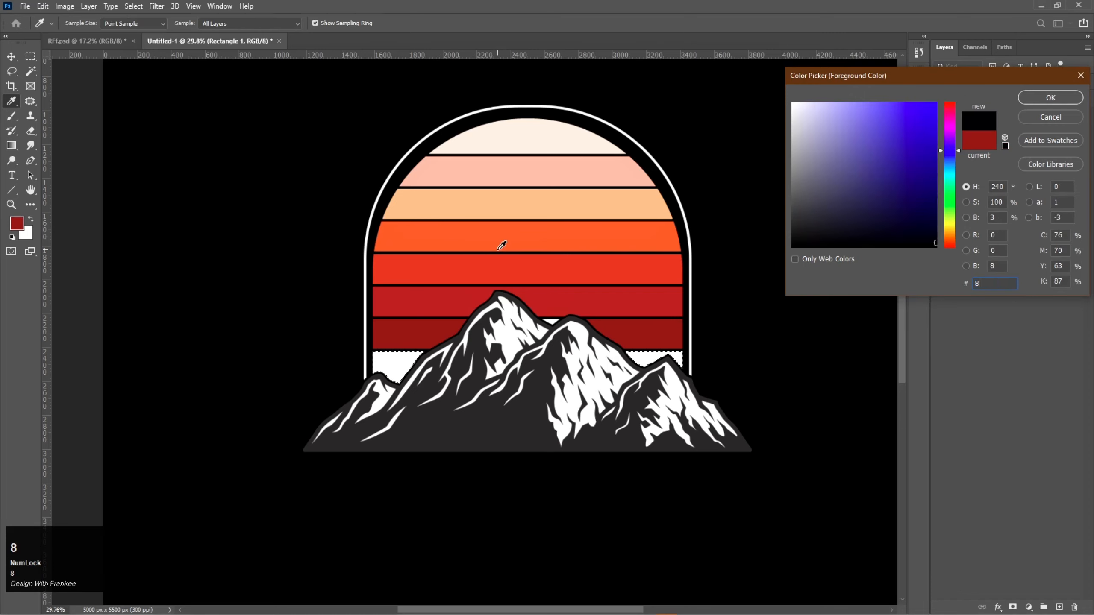
{"action": "type", "text": "e1"}
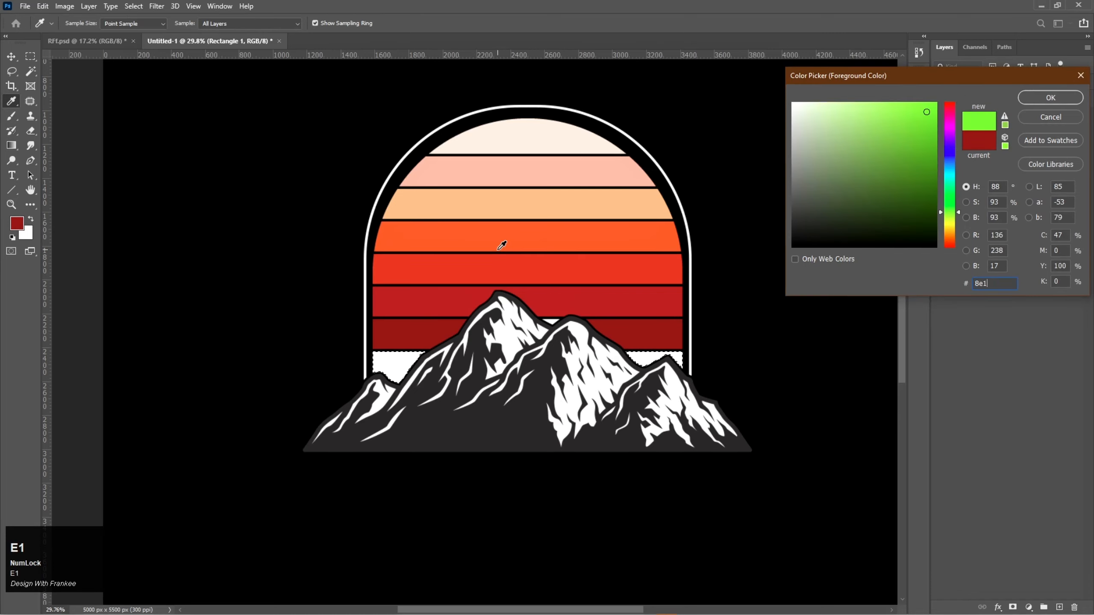
{"action": "type", "text": "91c"}
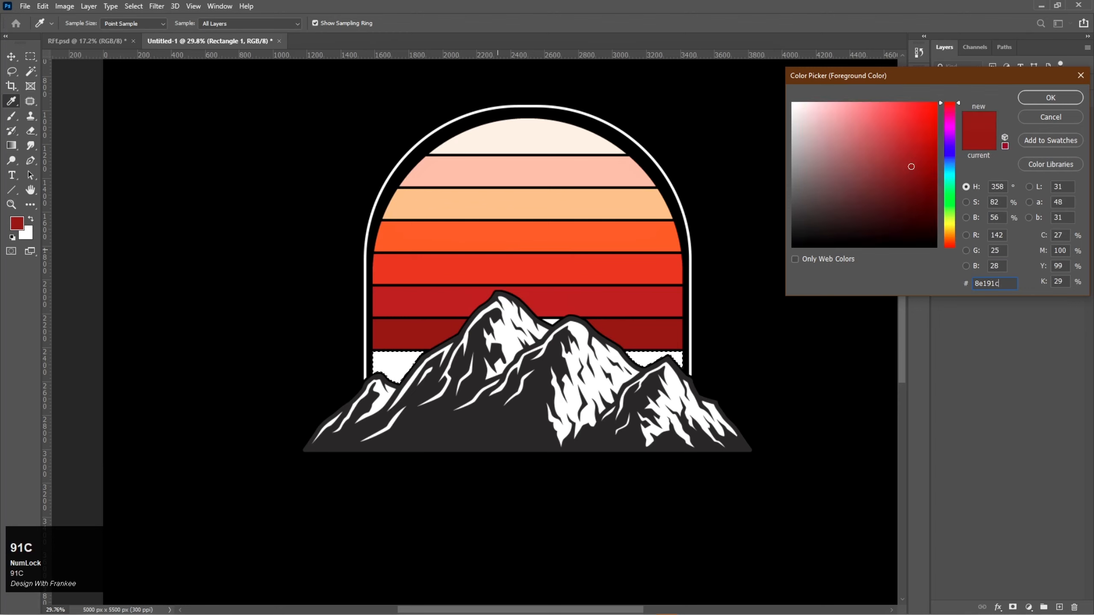
{"action": "key", "text": "Return"}
{"action": "key", "text": "alt+BackSpace"}
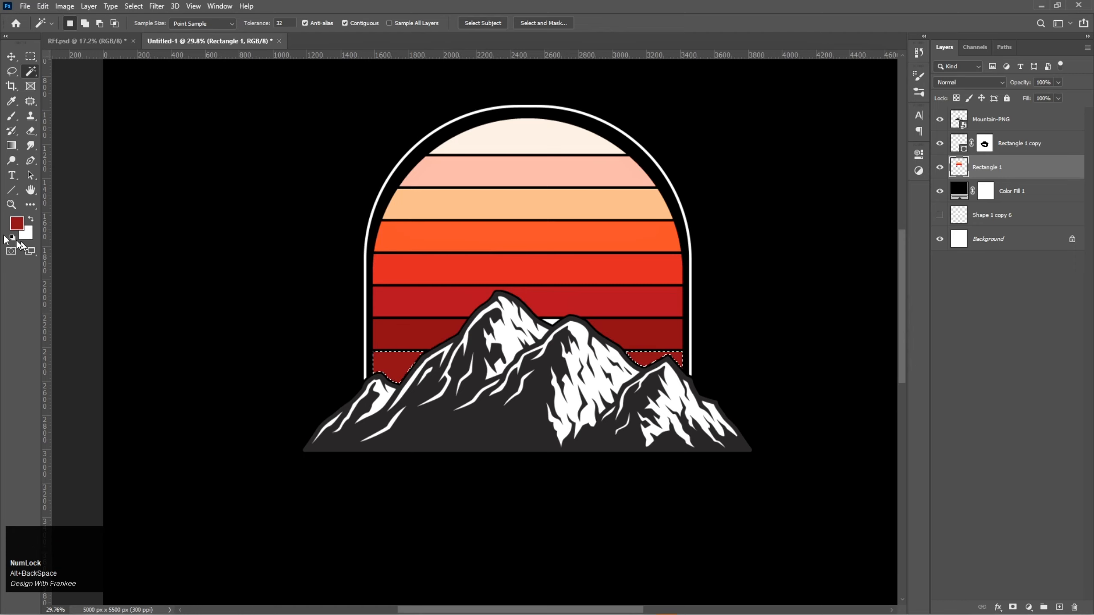
- Fill the small white gap of the seventh stripe between the two highest peaks with the current dark red foreground color, and deselect
{"action": "left_click", "coordinate": [17, 222]}
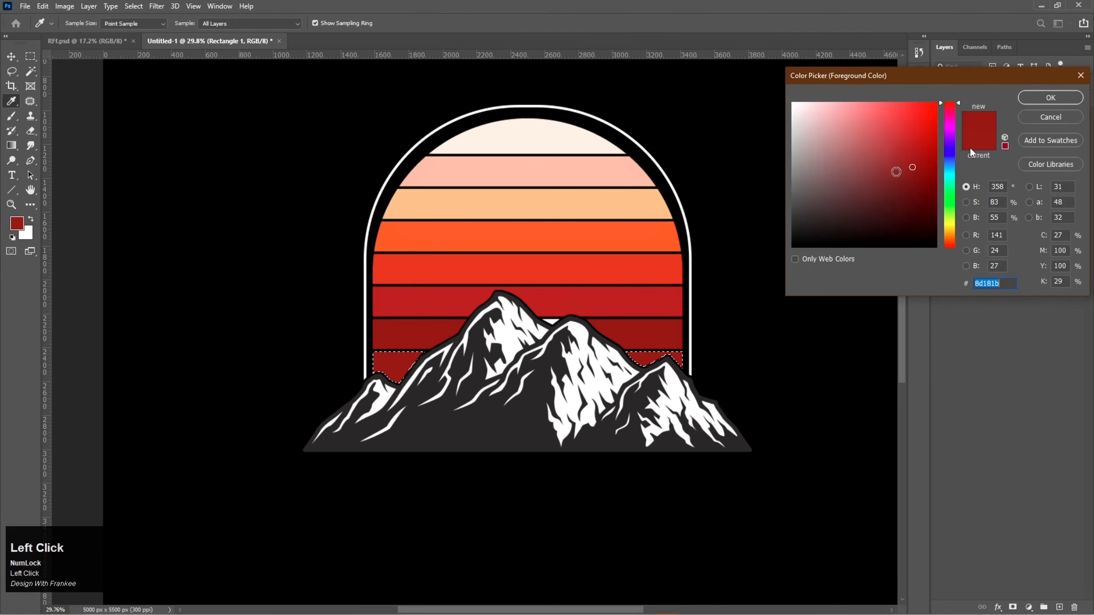
{"action": "left_click", "coordinate": [1051, 98]}
{"action": "scroll", "coordinate": [562, 330], "scroll_direction": "up", "scroll_amount": 5}
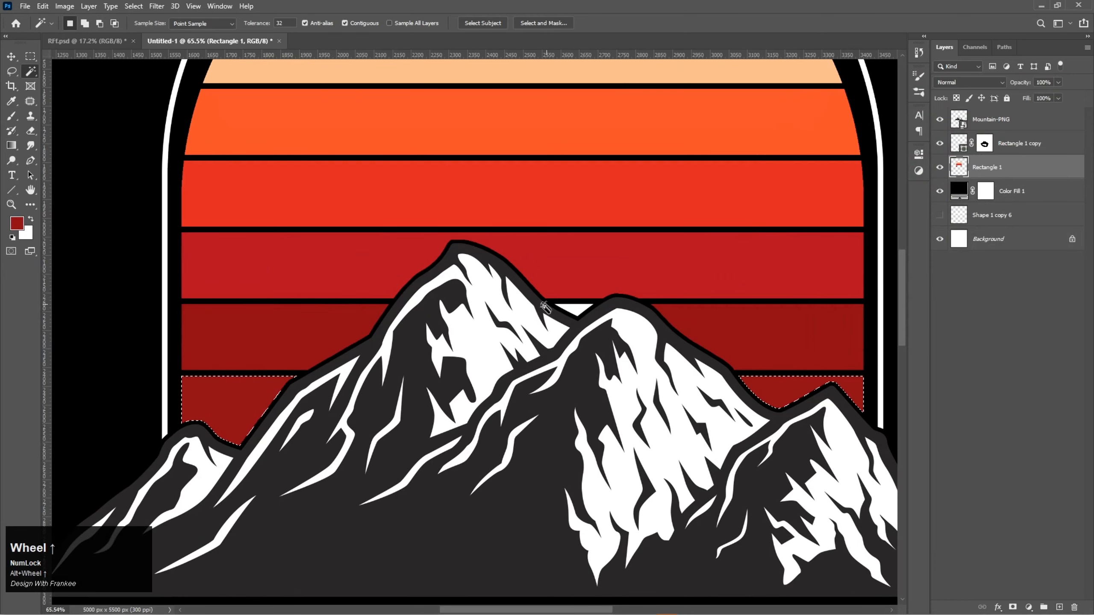
{"action": "left_click", "coordinate": [575, 307]}
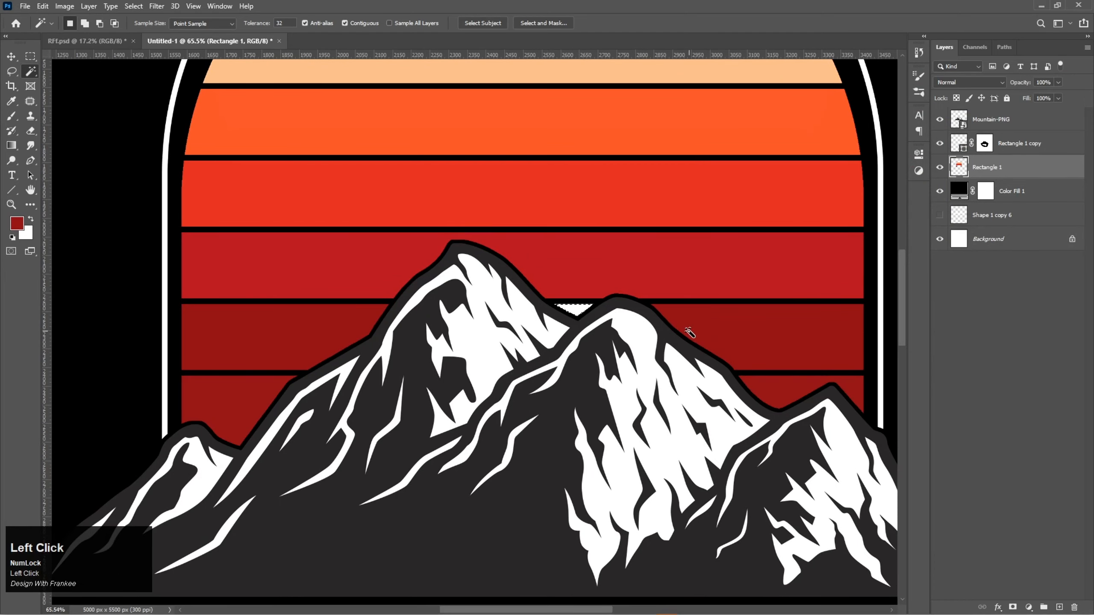
{"action": "key", "text": "alt+BackSpace"}
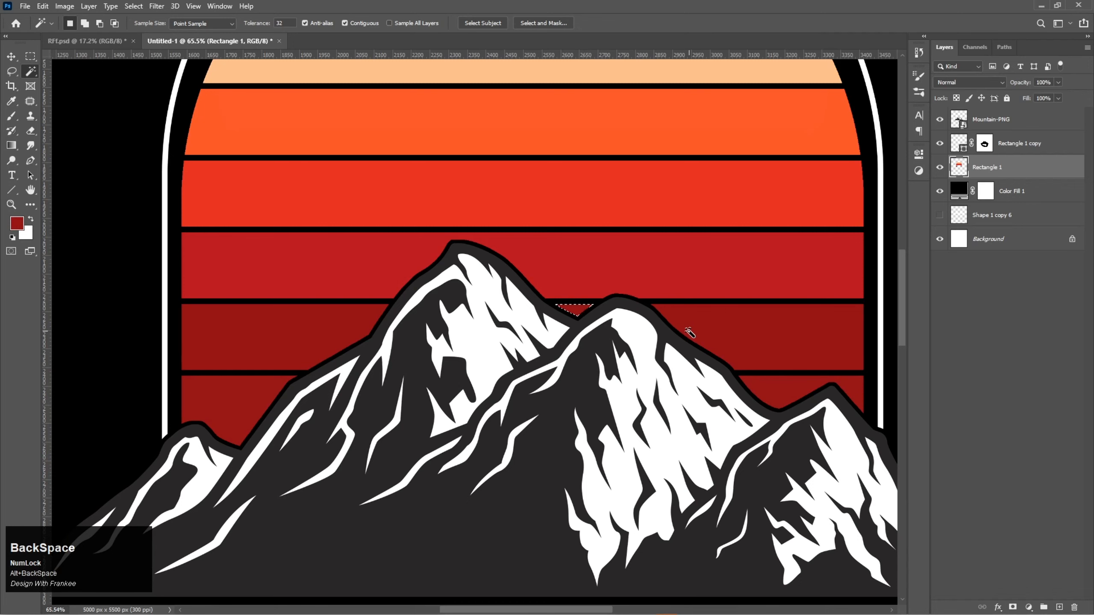
{"action": "key", "text": "ctrl+d"}
{"action": "key", "text": "ctrl+0"}
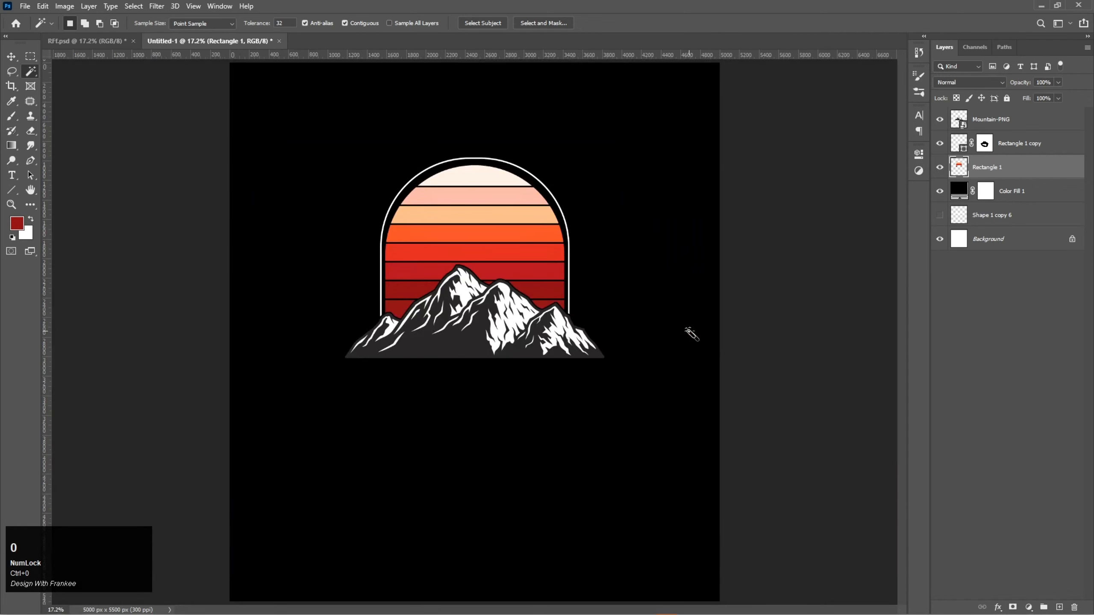
{"action": "key", "text": "ctrl+z"}
- Add horizontal text "LIVE IN THE SUNSHINE, SWIM IN THE SEA, DRINK THE WILD AIR" along the path of the white arch outline
{"action": "left_click", "coordinate": [1007, 153]}
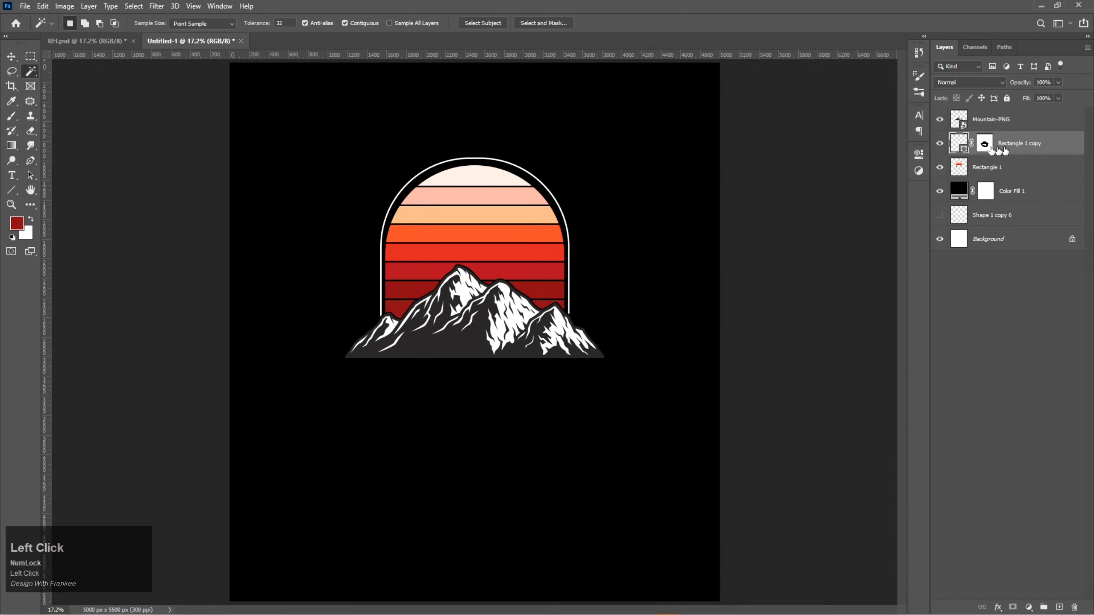
{"action": "left_click", "coordinate": [940, 146]}
{"action": "left_click", "coordinate": [941, 144]}
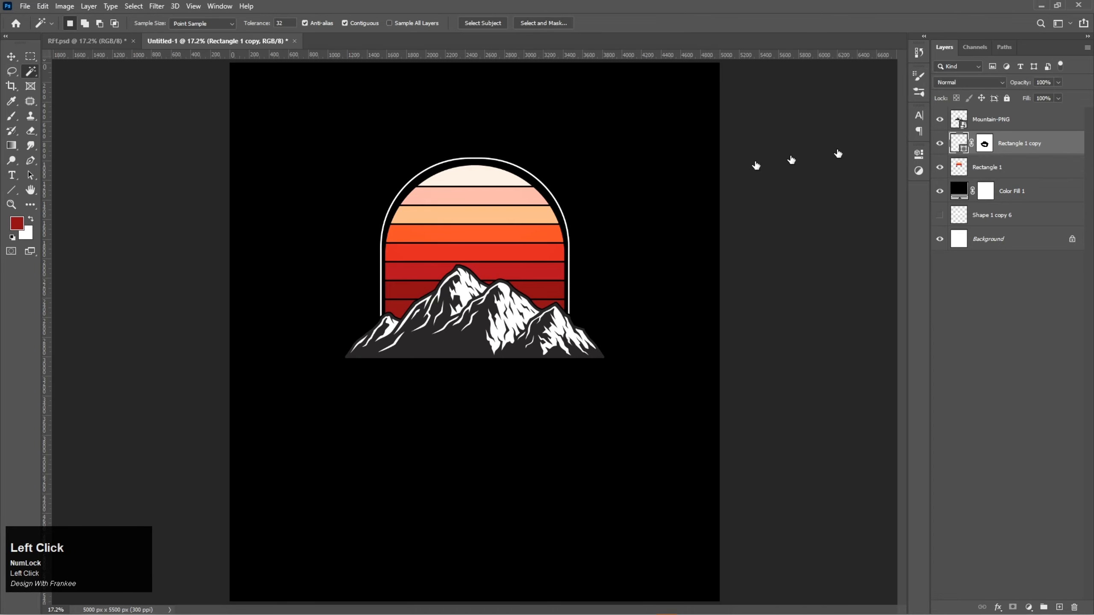
{"action": "scroll", "coordinate": [529, 324], "scroll_direction": "up", "scroll_amount": 2}
{"action": "scroll", "coordinate": [529, 324], "scroll_direction": "up", "scroll_amount": 2}
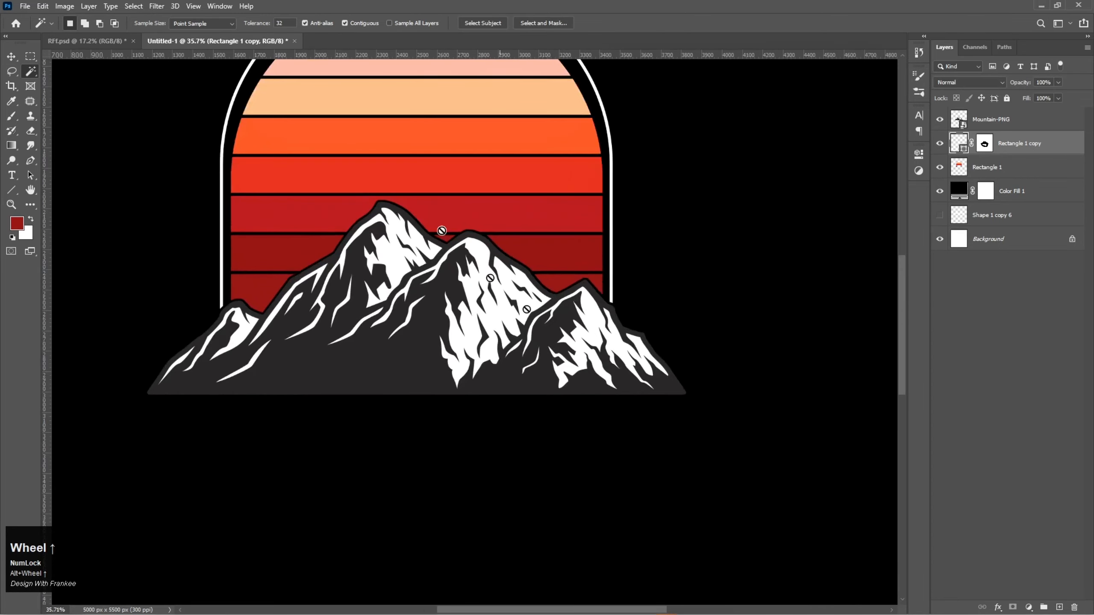
{"action": "left_click_drag", "start_coordinate": [409, 177], "coordinate": [465, 349]}
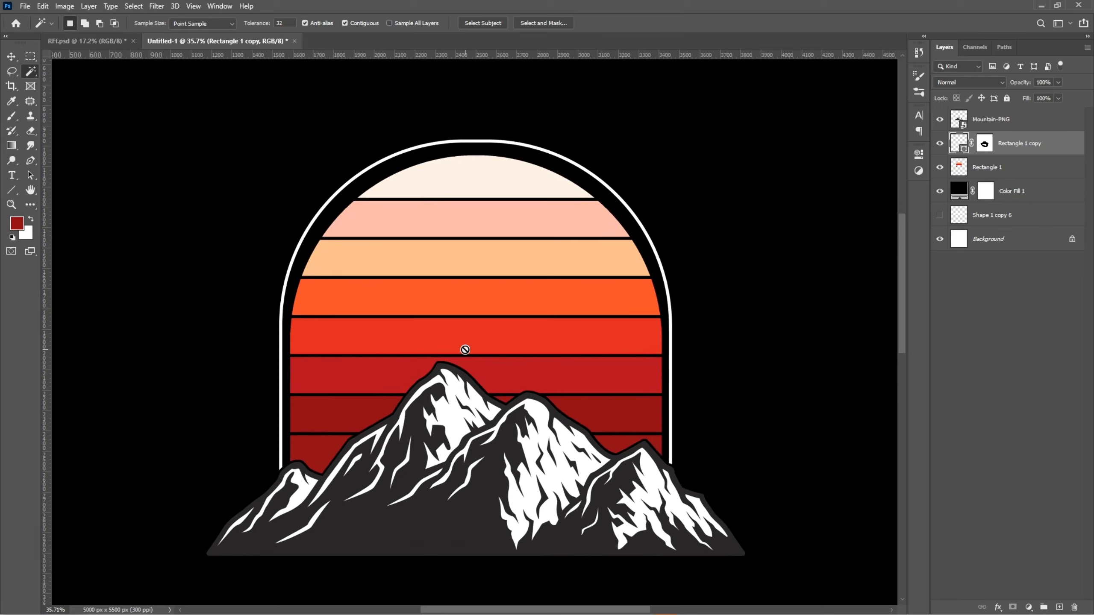
{"action": "key", "text": "v"}
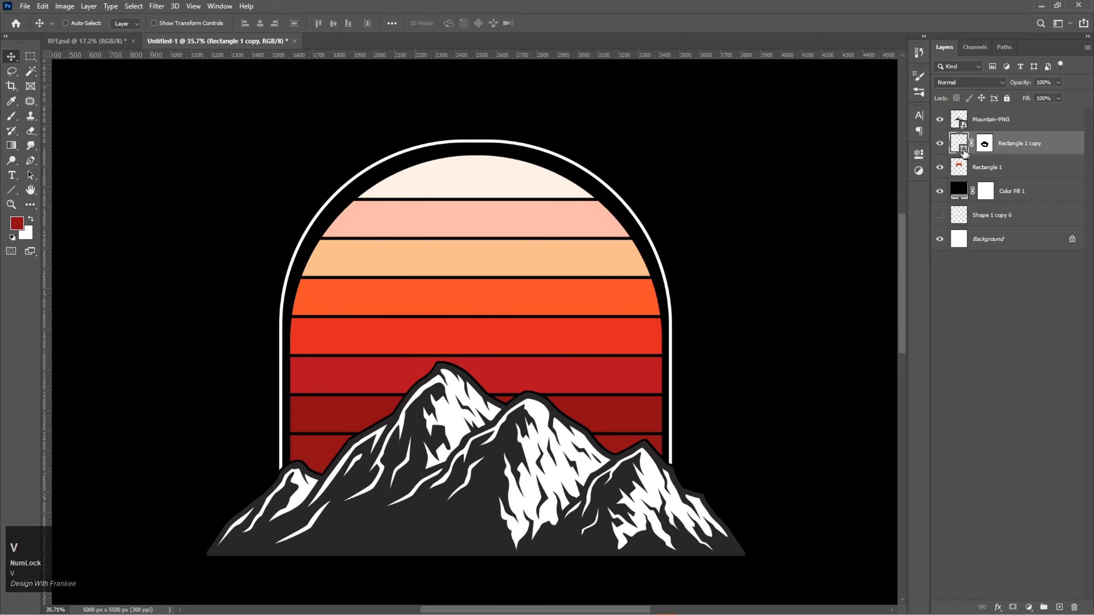
{"action": "right_click", "coordinate": [11, 174]}
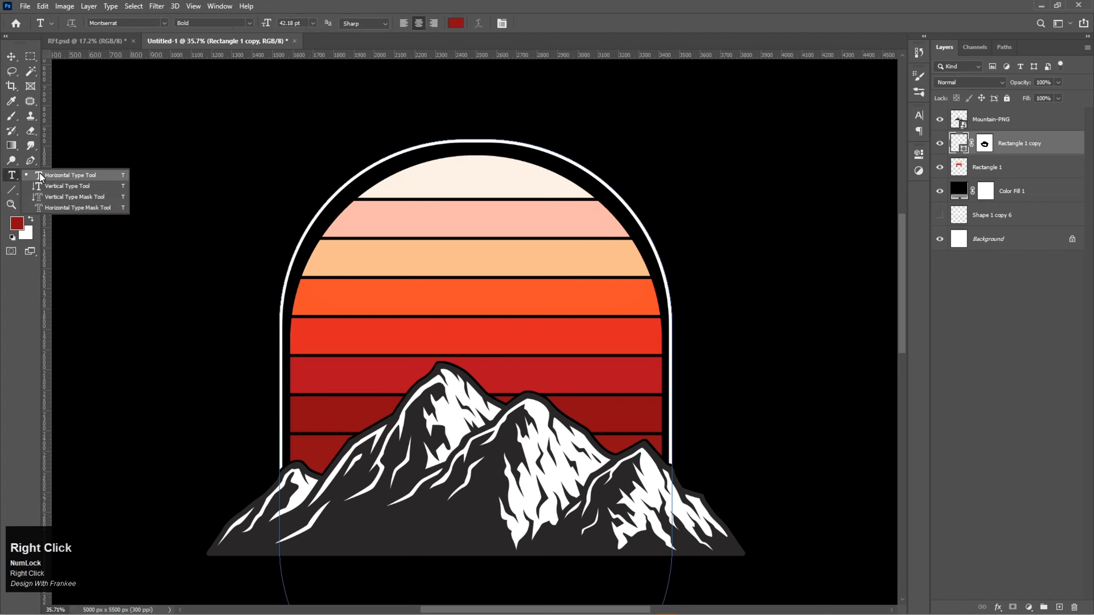
{"action": "left_click", "coordinate": [39, 172]}
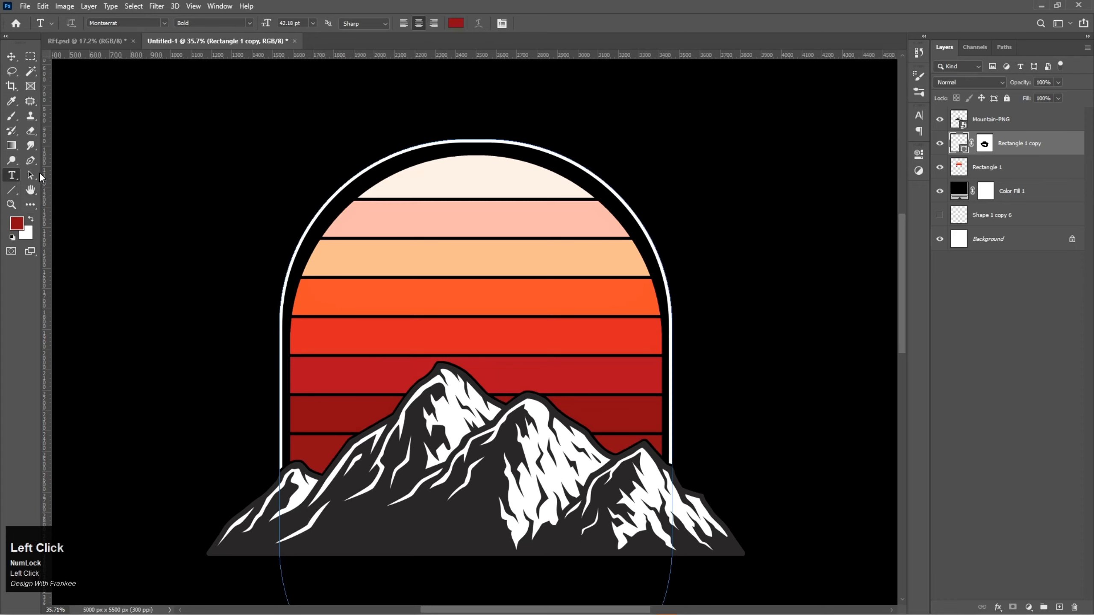
{"action": "left_click", "coordinate": [454, 140]}
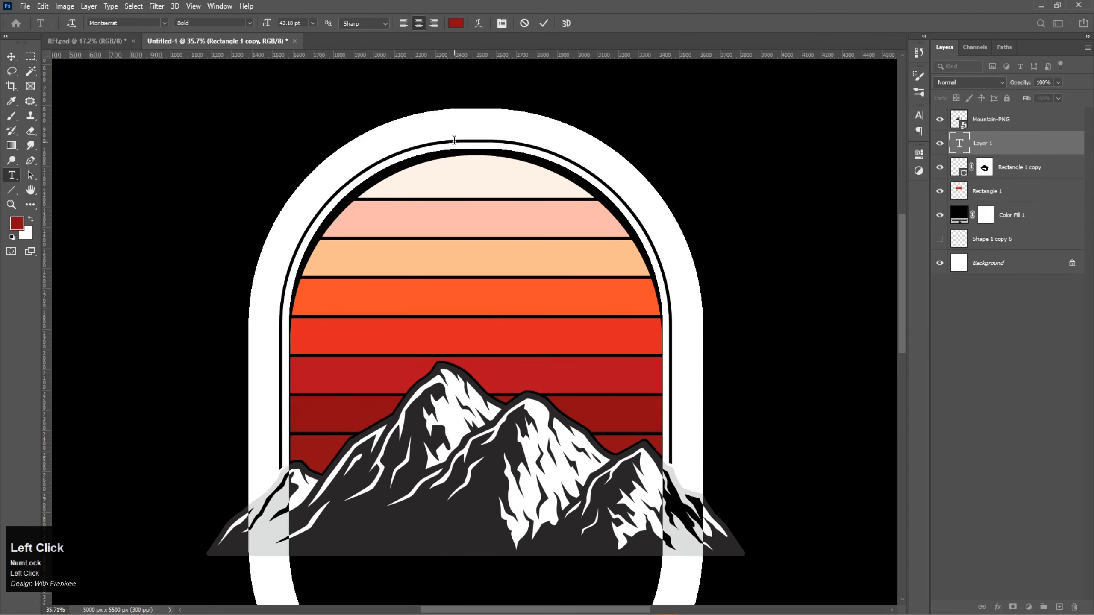
{"action": "type", "text": "LIVE IN THE SUNSHINE, SWIM IN THE SEA, DRINK THE WILD AIR"}
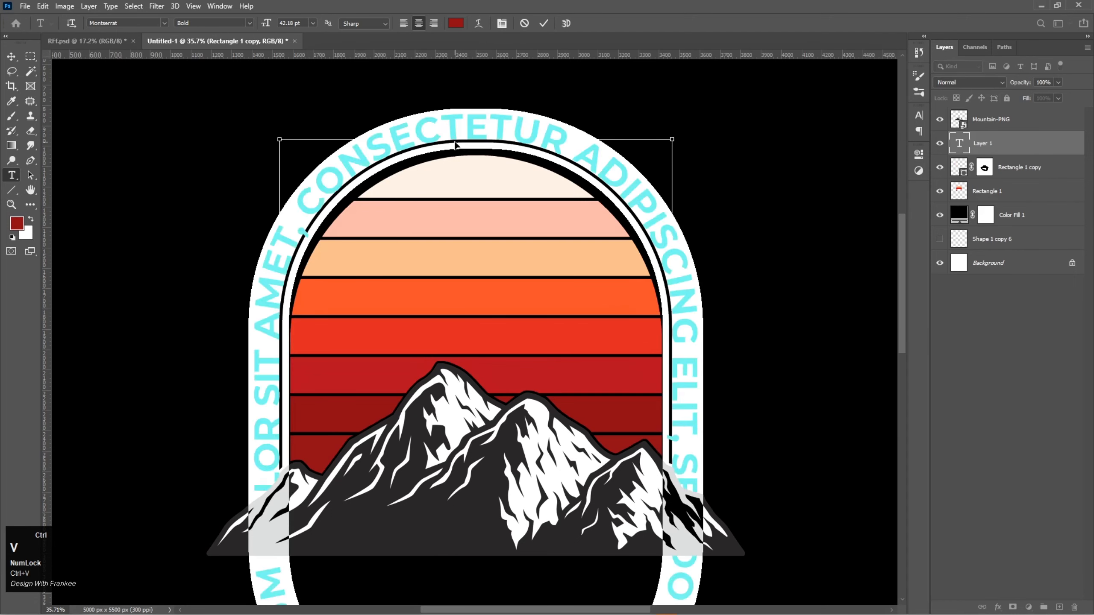
- Select all of the text along the arch and set its font size to 27 pt
{"action": "key", "text": "ctrl+a"}
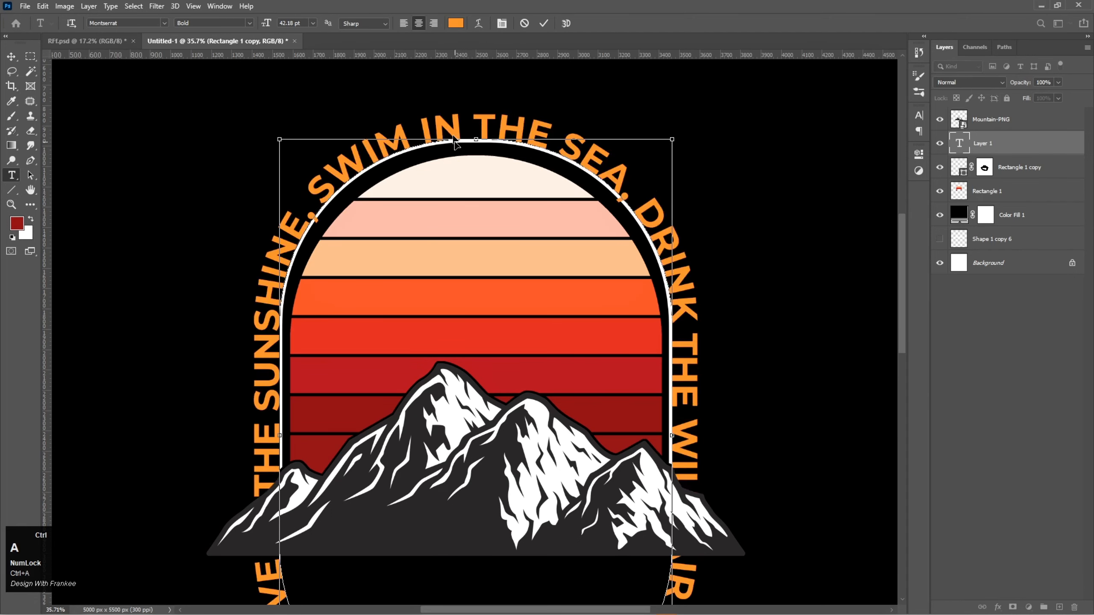
{"action": "left_click", "coordinate": [303, 24]}
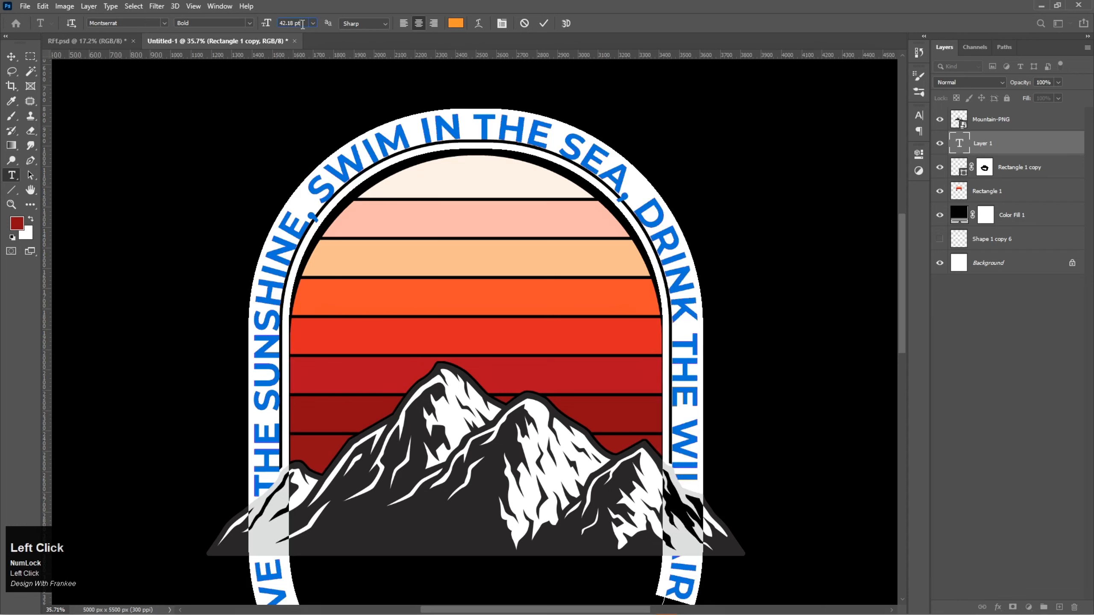
{"action": "scroll", "coordinate": [303, 23], "scroll_direction": "down", "scroll_amount": 6}
{"action": "scroll", "coordinate": [303, 24], "scroll_direction": "down", "scroll_amount": 6}
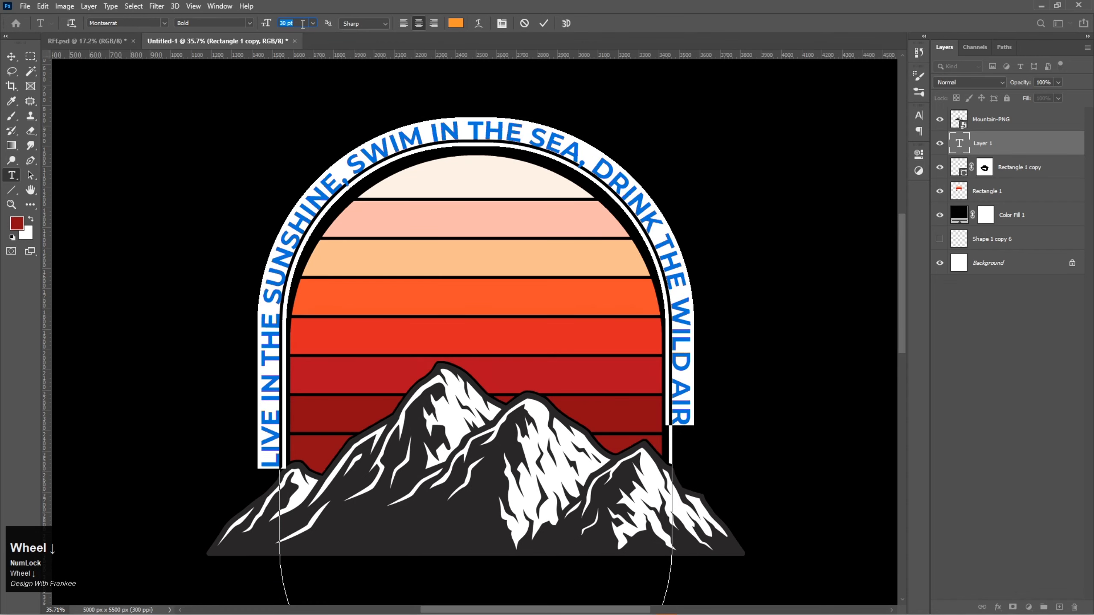
{"action": "scroll", "coordinate": [302, 24], "scroll_direction": "down", "scroll_amount": 2}
{"action": "scroll", "coordinate": [303, 23], "scroll_direction": "down", "scroll_amount": 1}
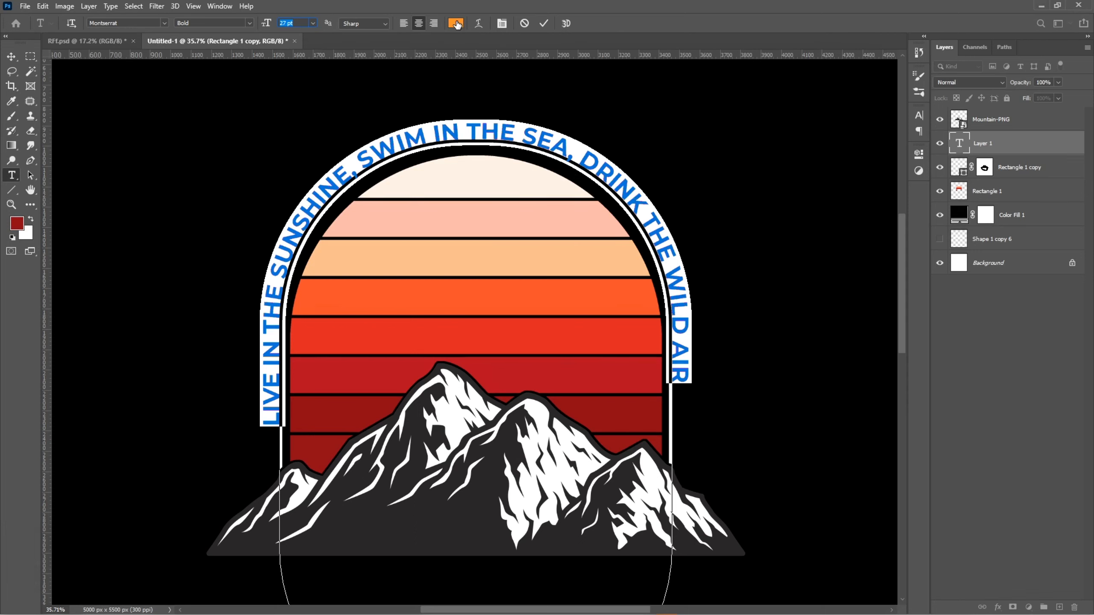
- Color the arched text #f1582c by sampling the orange fourth stripe, and commit the text
{"action": "left_click", "coordinate": [456, 23]}
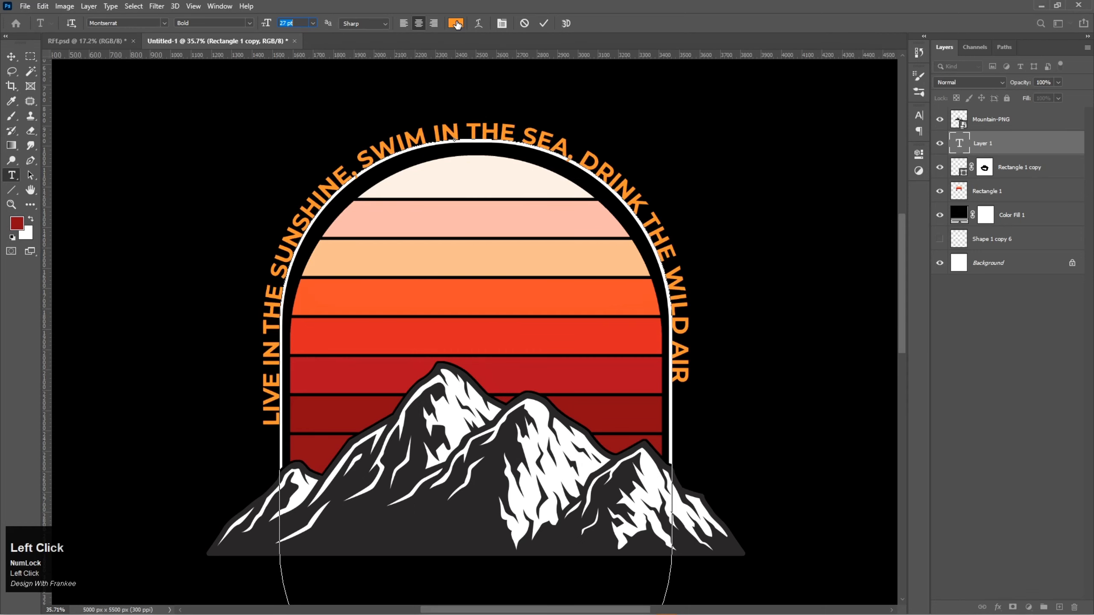
{"action": "left_click", "coordinate": [476, 299]}
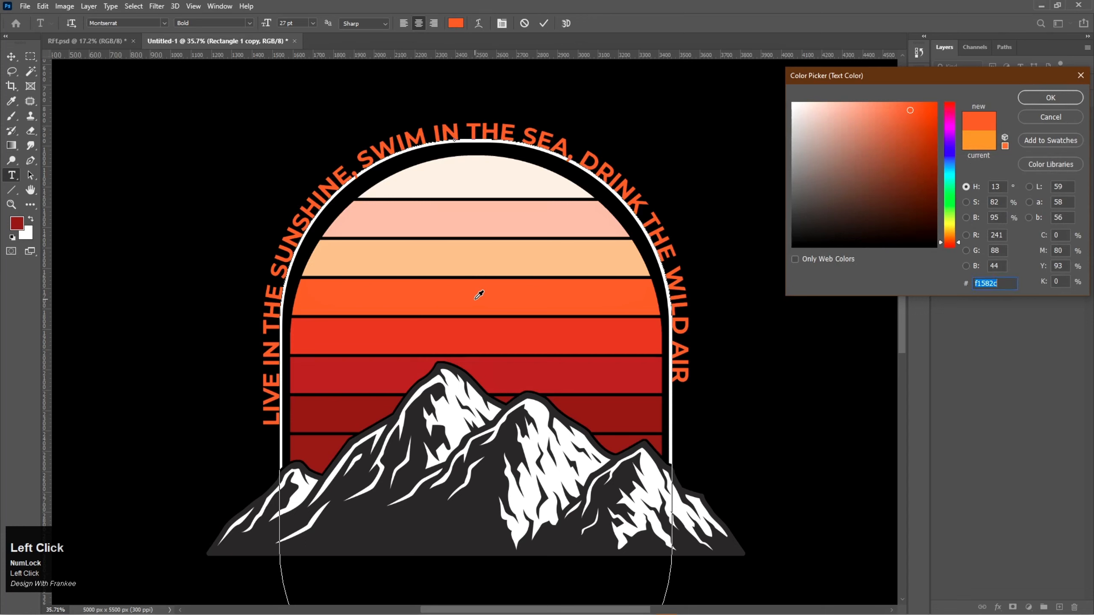
{"action": "left_click", "coordinate": [1050, 98]}
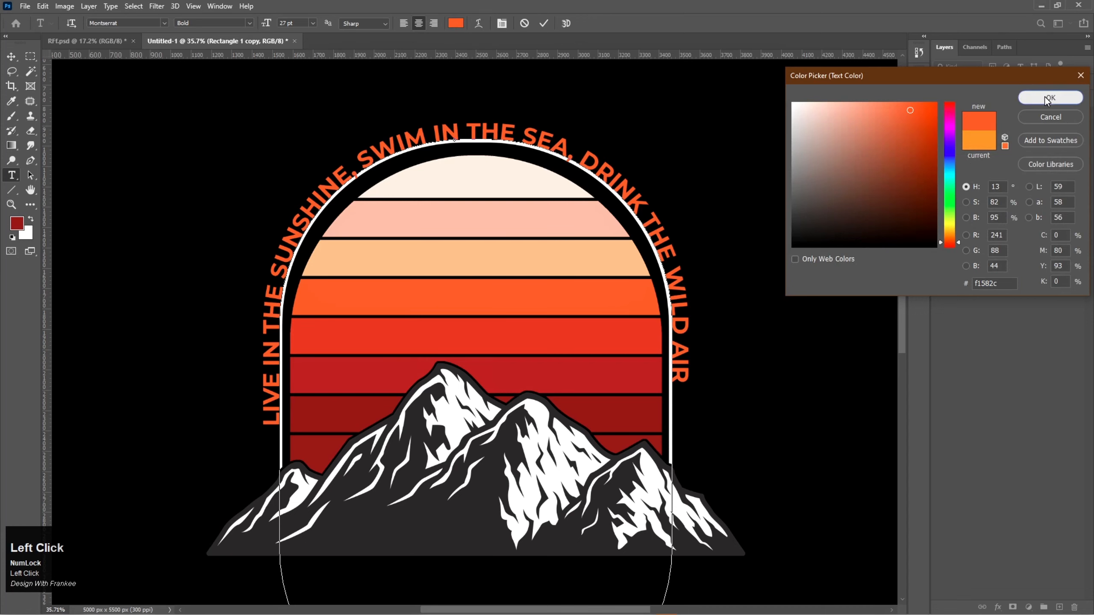
{"action": "left_click", "coordinate": [545, 23]}
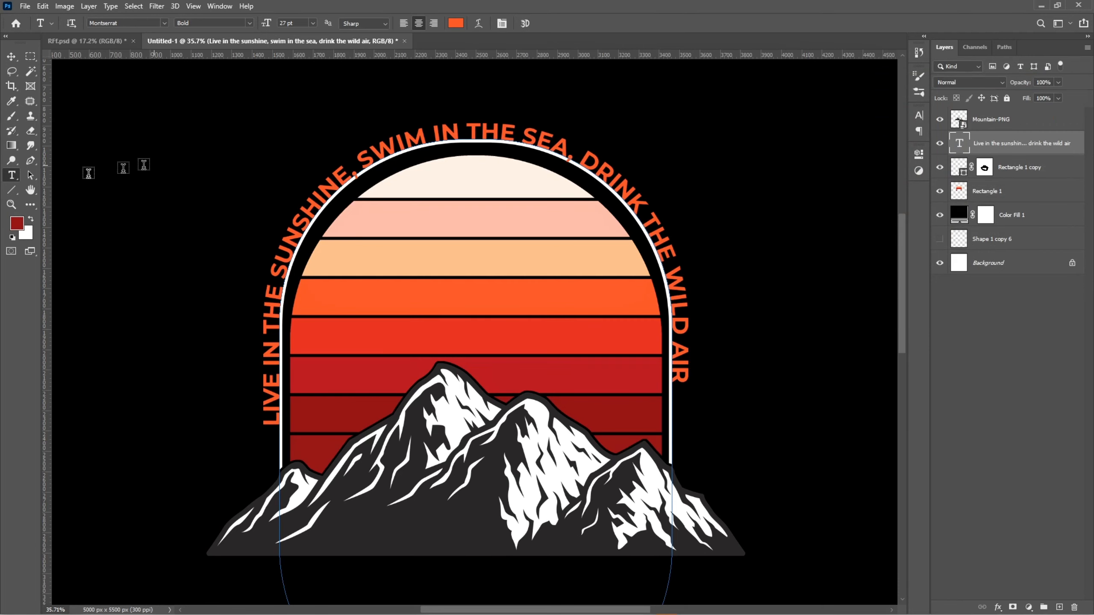
- Slide the text along its path with the Path Selection tool until it sits evenly over both sides of the arch
{"action": "left_click", "coordinate": [27, 176]}
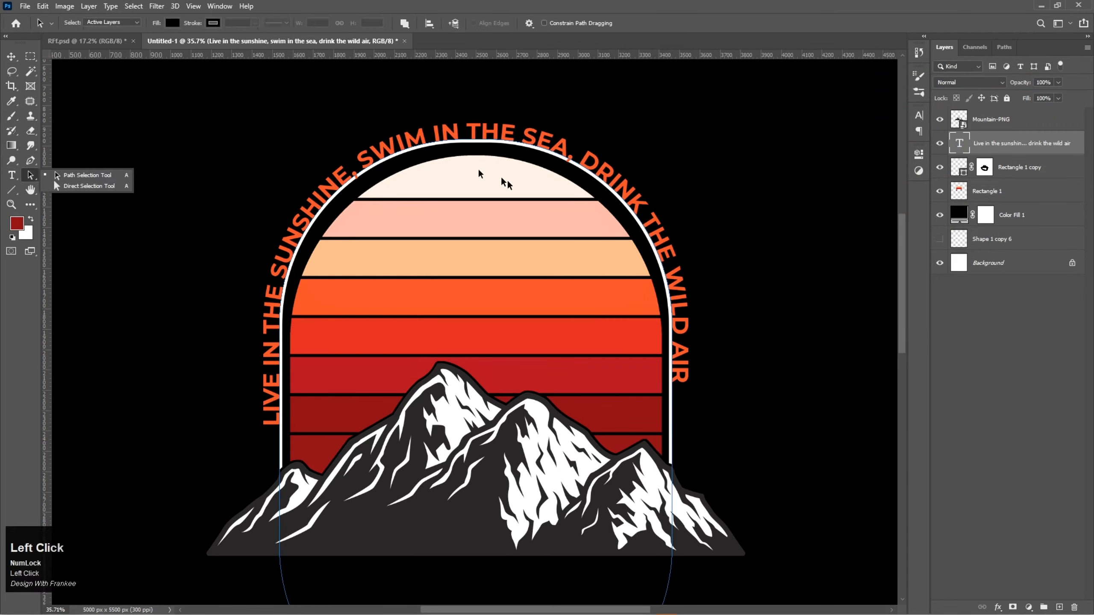
{"action": "left_click", "coordinate": [108, 172]}
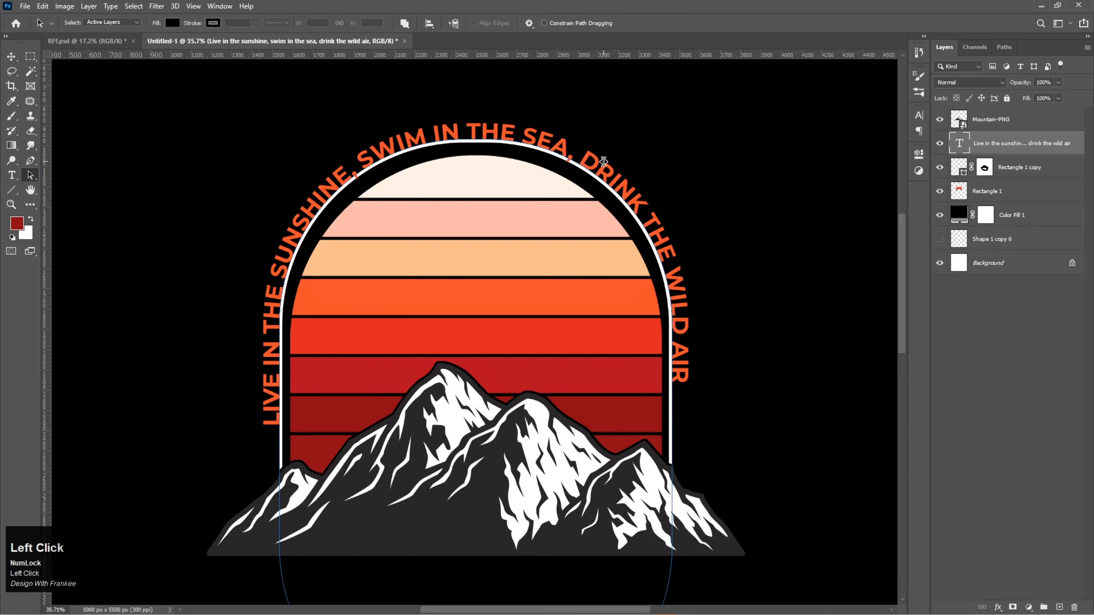
{"action": "left_click_drag", "start_coordinate": [604, 161], "coordinate": [566, 140]}
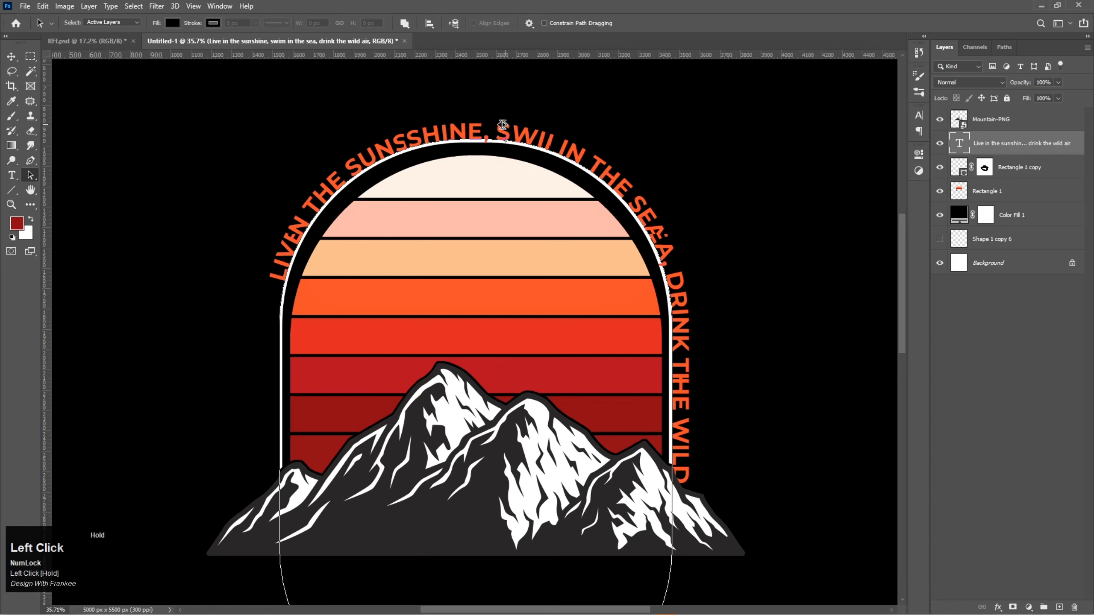
{"action": "left_click_drag", "start_coordinate": [489, 124], "coordinate": [480, 122]}
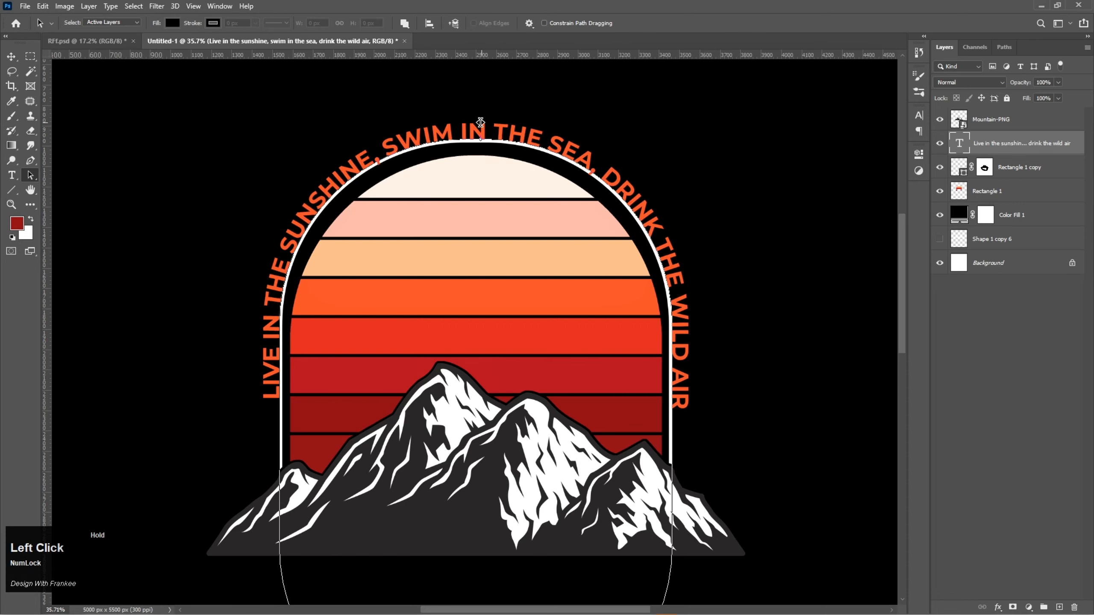
{"action": "left_click_drag", "start_coordinate": [481, 122], "coordinate": [481, 122]}
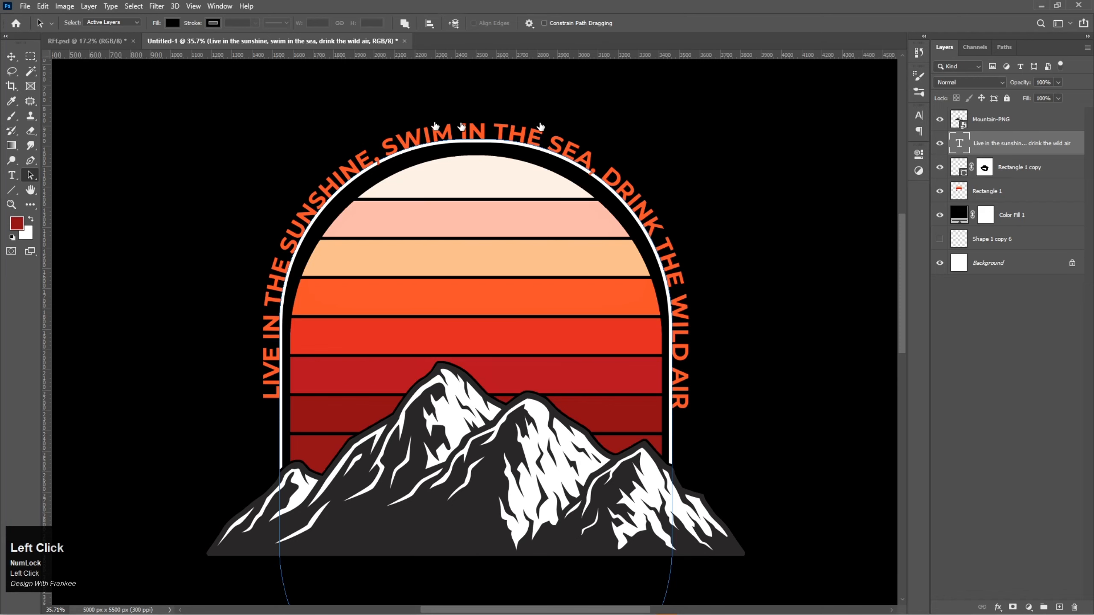
- Select the whole arched text, choose the Bold font style, and commit the text
{"action": "double_click", "coordinate": [419, 123]}
{"action": "left_click", "coordinate": [249, 24]}
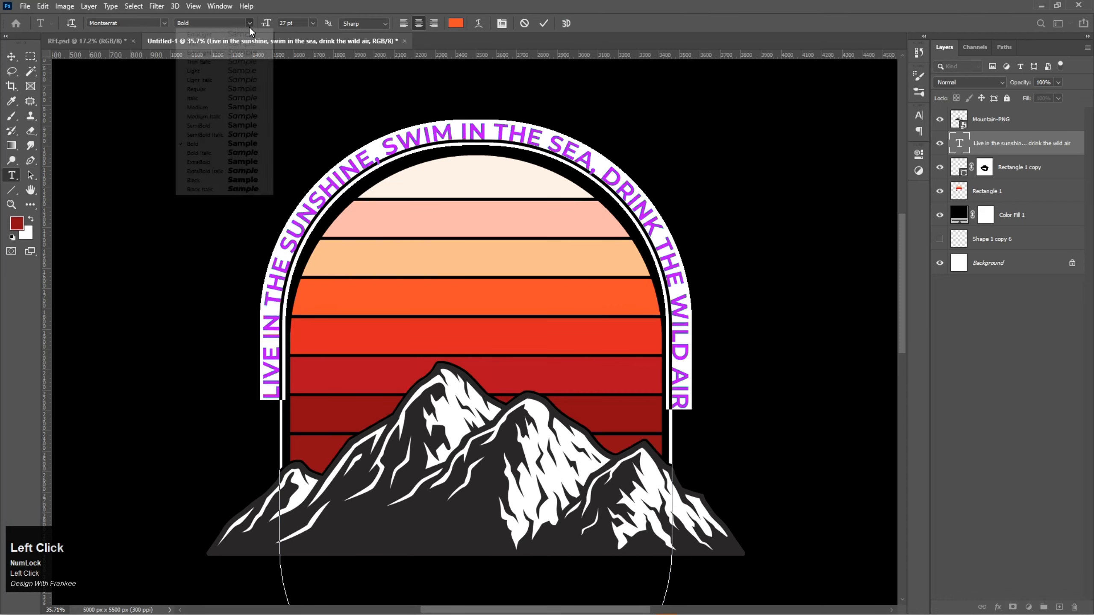
{"action": "left_click", "coordinate": [220, 146]}
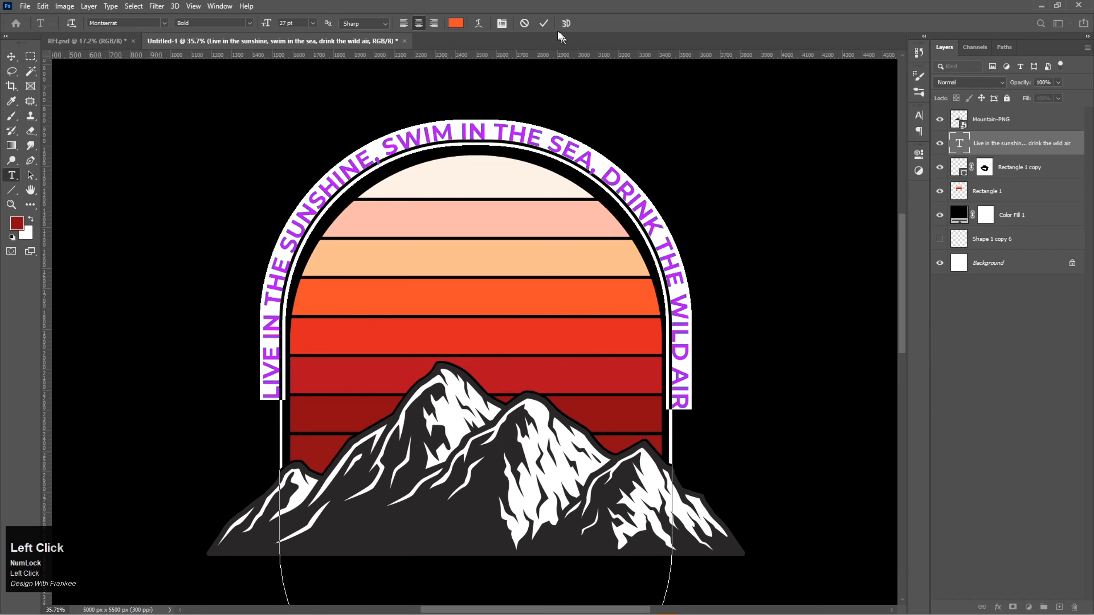
{"action": "left_click", "coordinate": [543, 23]}
{"action": "key", "text": "a"}
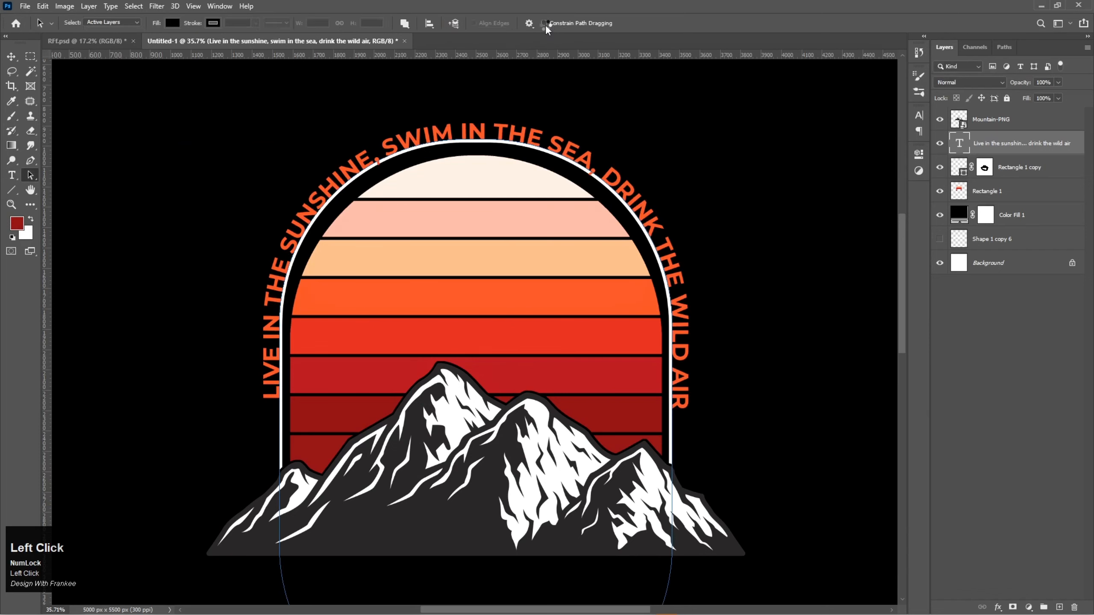
- Scale the arched text about its center to 102.64% to leave a gap between it and the arch outline
{"action": "key", "text": "v"}
{"action": "key", "text": "ctrl+t"}
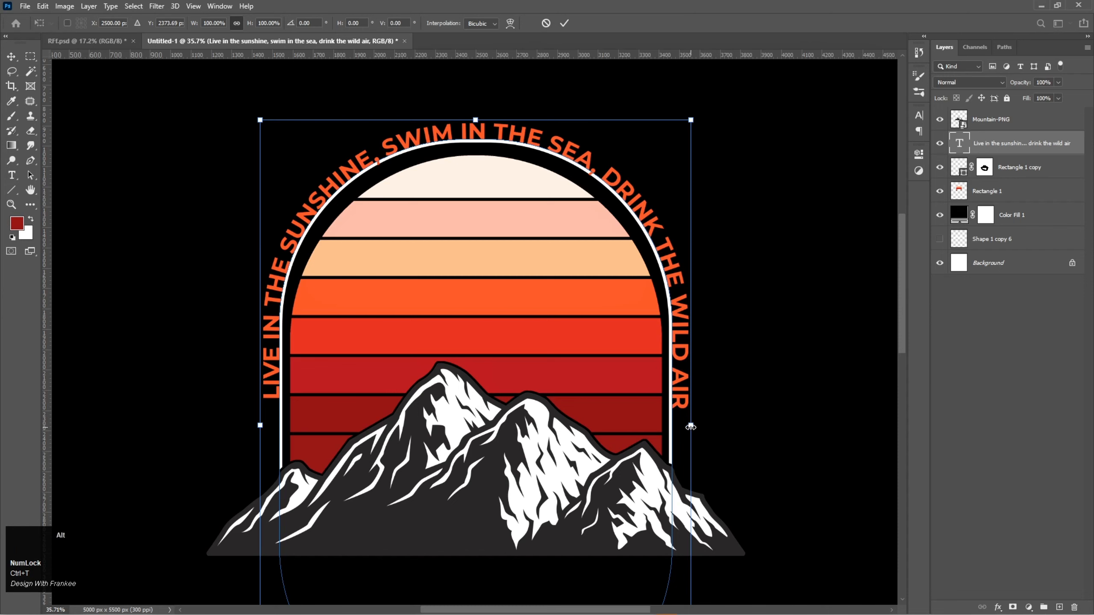
{"action": "left_click_drag", "start_coordinate": [690, 426], "coordinate": [696, 427]}
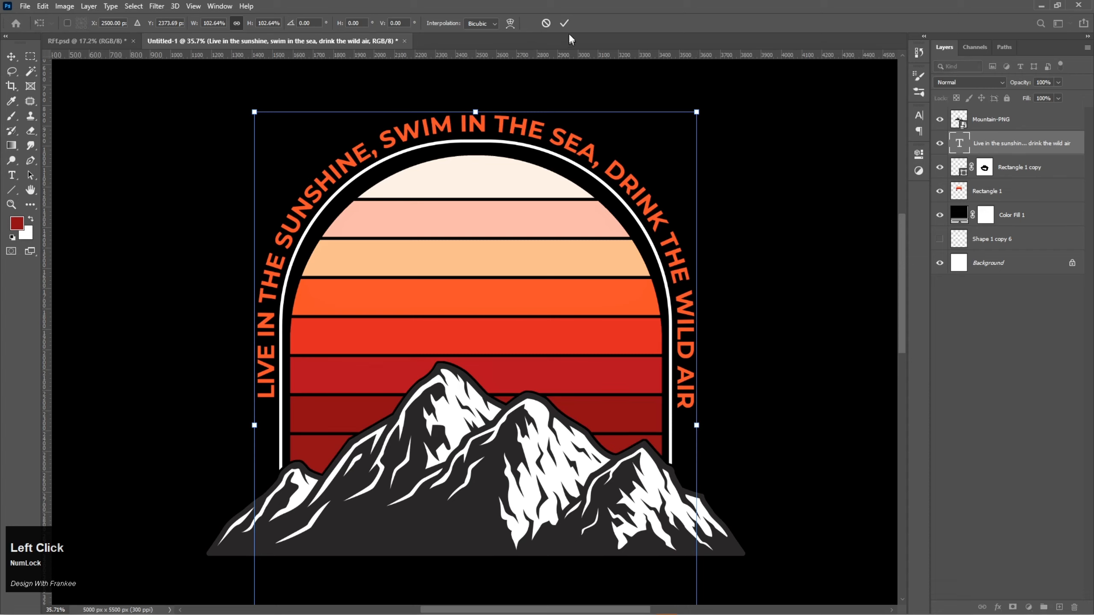
{"action": "left_click", "coordinate": [563, 23]}
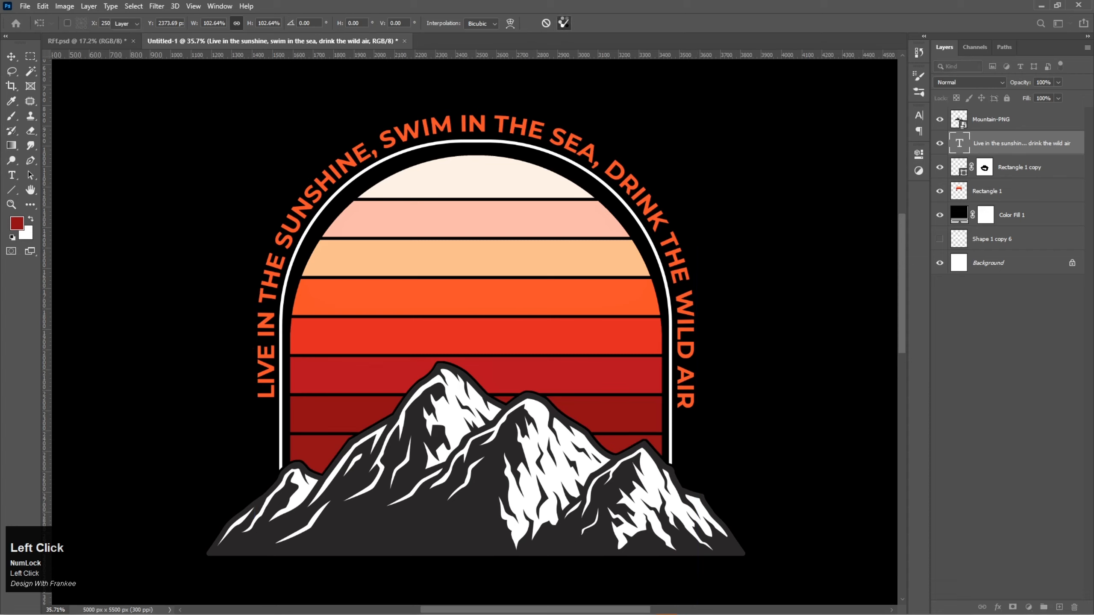
- Set the stroke color of the arch outline on the Rectangle 1 copy layer to #ff8e25
{"action": "left_click", "coordinate": [1020, 168]}
{"action": "left_click", "coordinate": [939, 167]}
{"action": "left_click", "coordinate": [939, 167]}
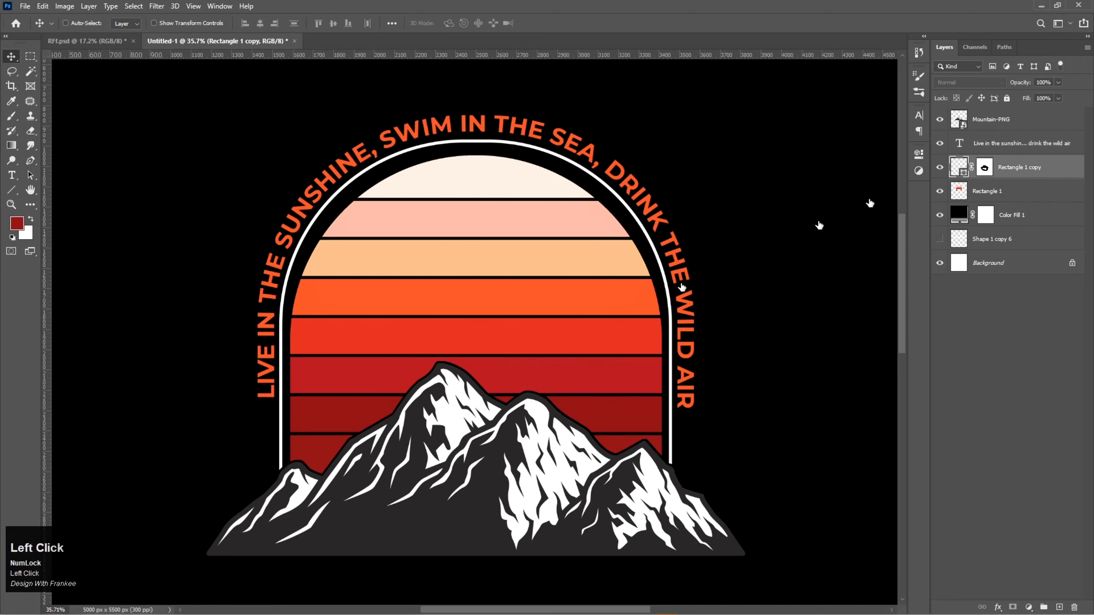
{"action": "key", "text": "space"}
{"action": "left_click_drag", "start_coordinate": [610, 386], "coordinate": [650, 355]}
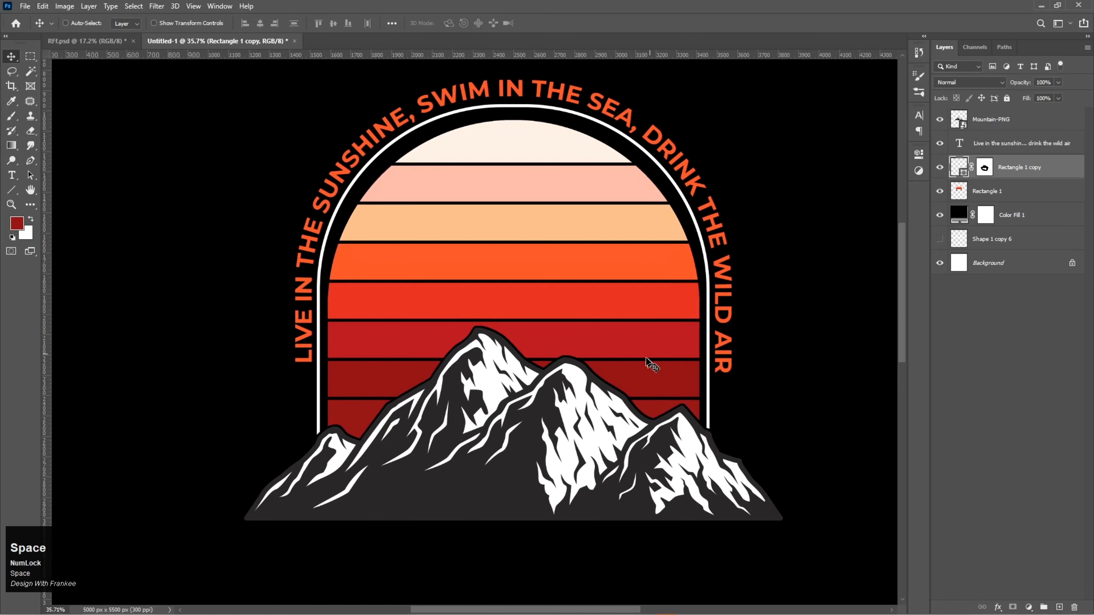
{"action": "left_click", "coordinate": [955, 171]}
{"action": "left_click", "coordinate": [923, 156]}
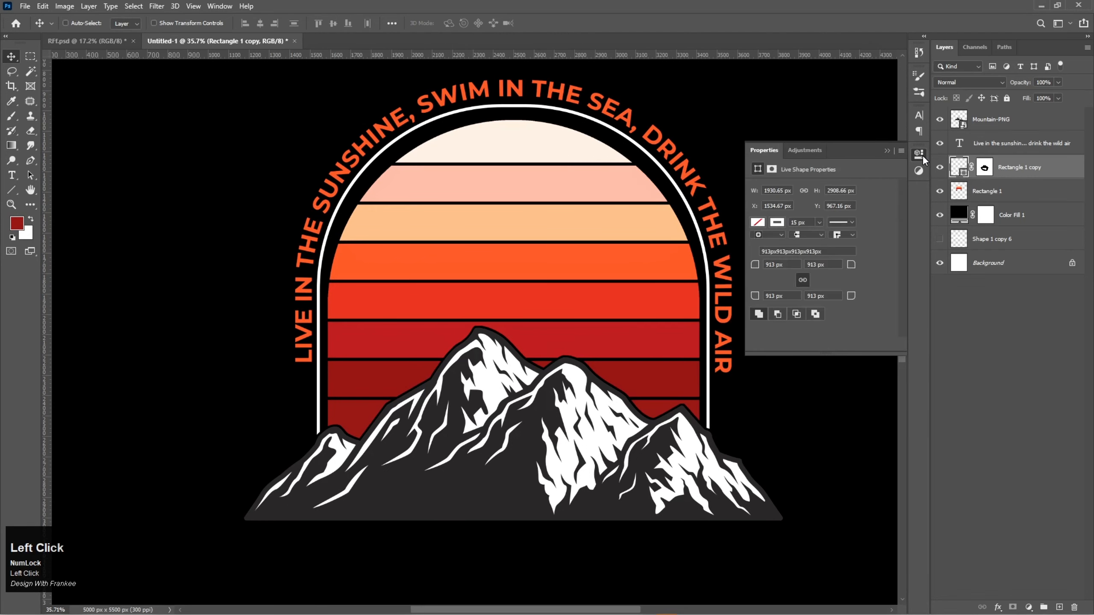
{"action": "left_click", "coordinate": [780, 223]}
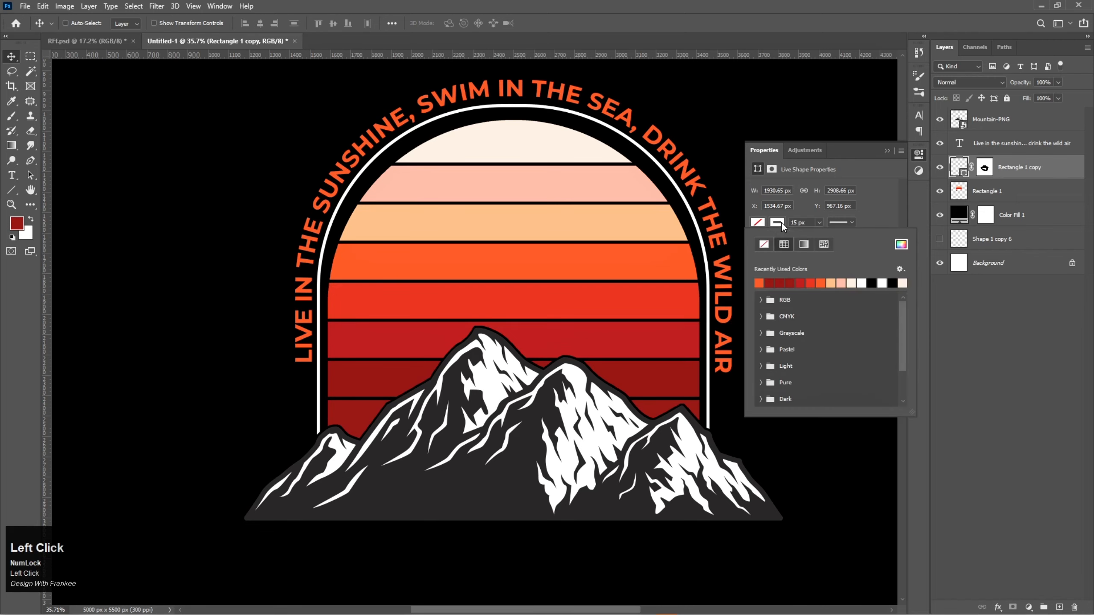
{"action": "left_click", "coordinate": [900, 244]}
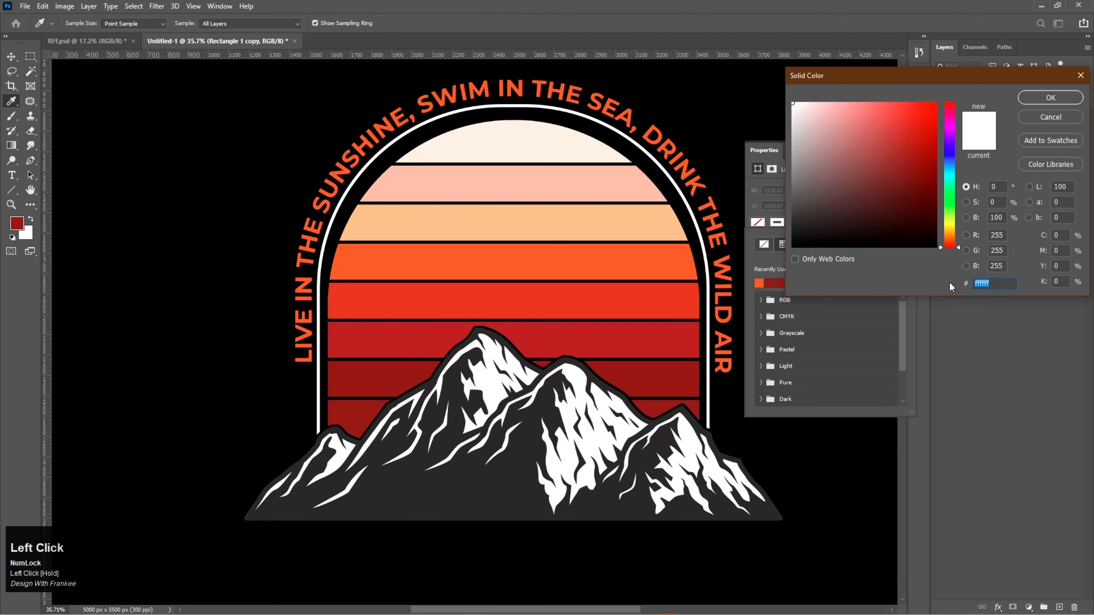
{"action": "type", "text": "ff8"}
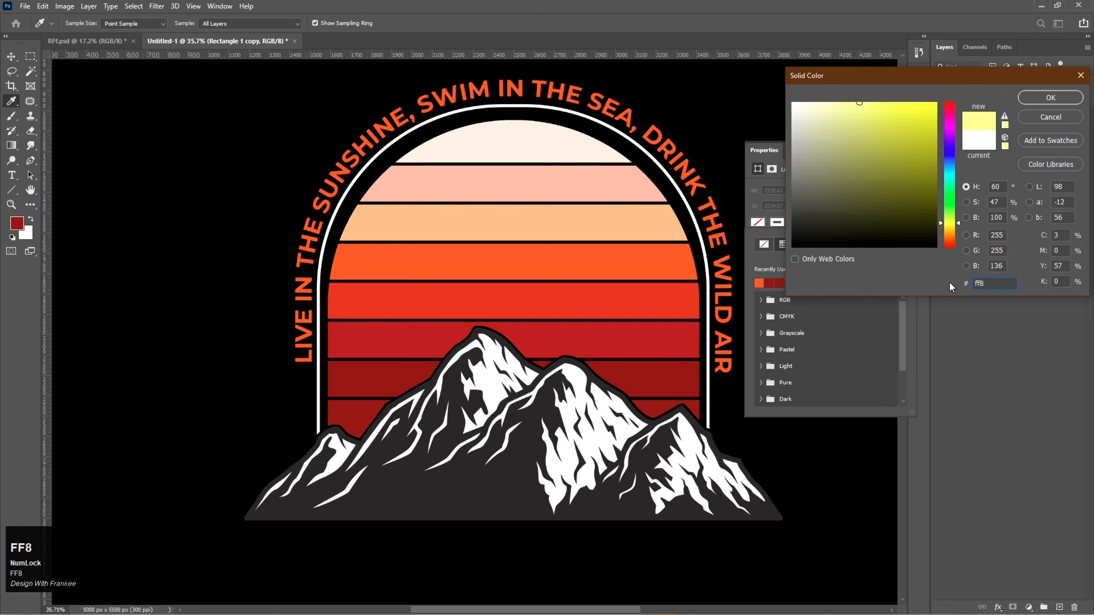
{"action": "type", "text": "e25"}
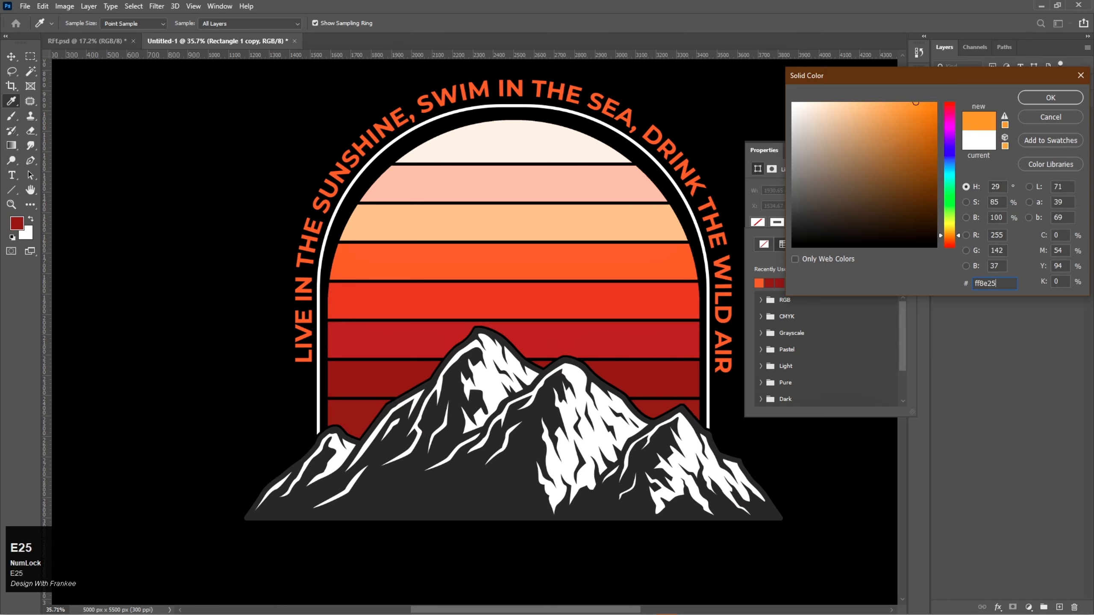
{"action": "key", "text": "Return"}
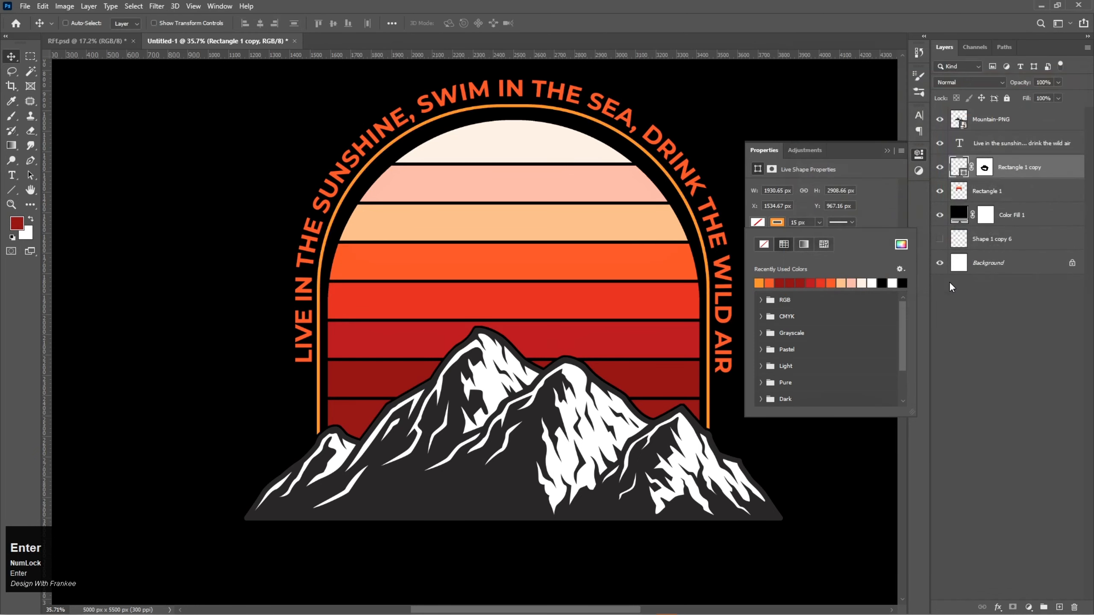
{"action": "left_click", "coordinate": [887, 150]}
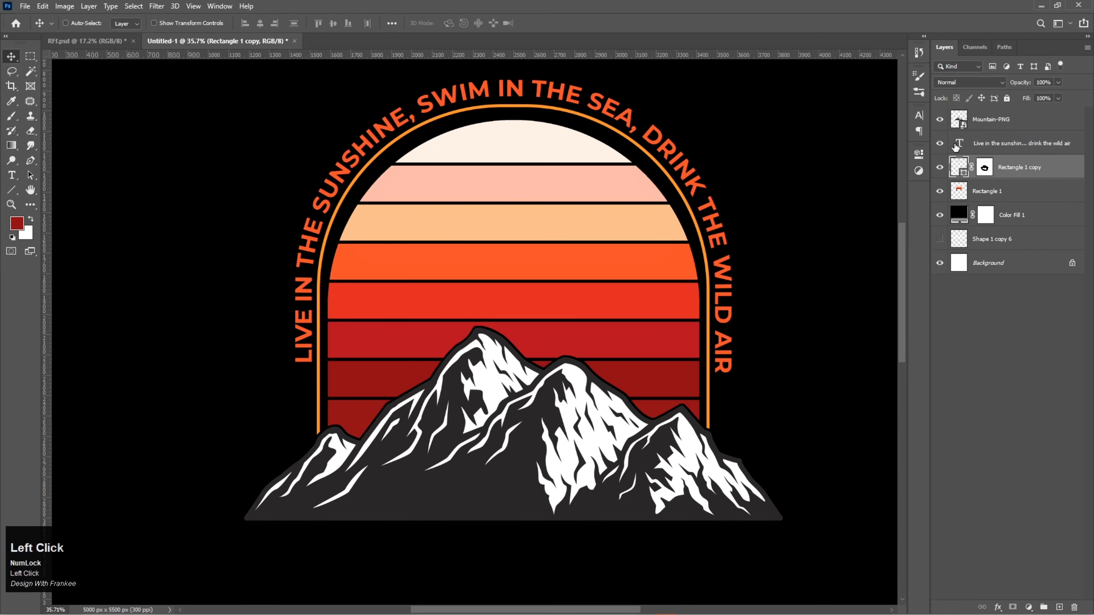
- Recolor the whole arched quote to #ff8e25, commit the text and return to the Move tool
{"action": "double_click", "coordinate": [958, 144]}
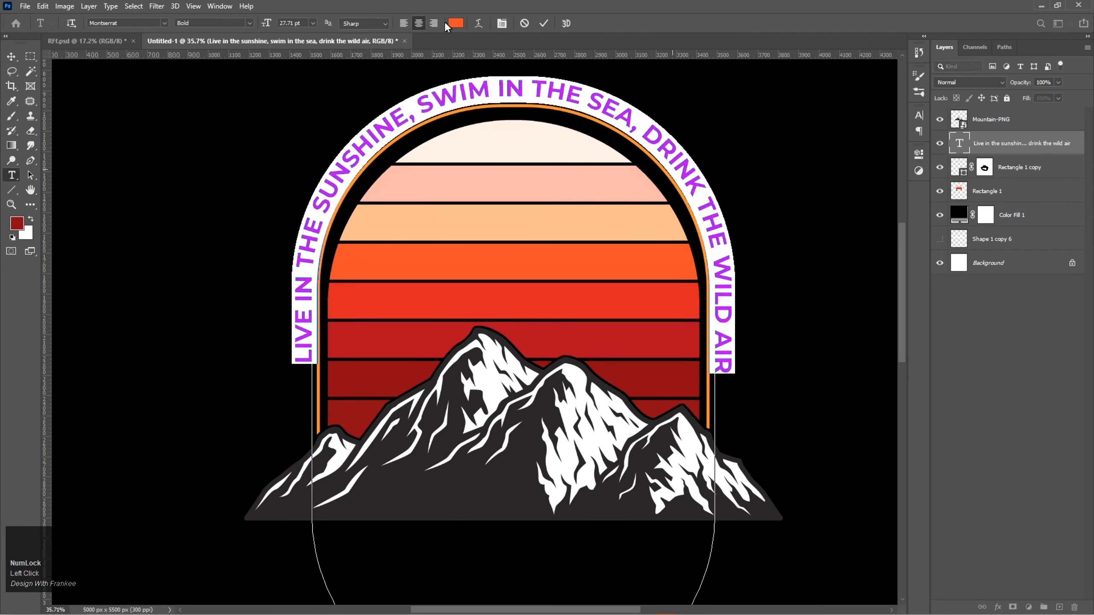
{"action": "left_click", "coordinate": [455, 23]}
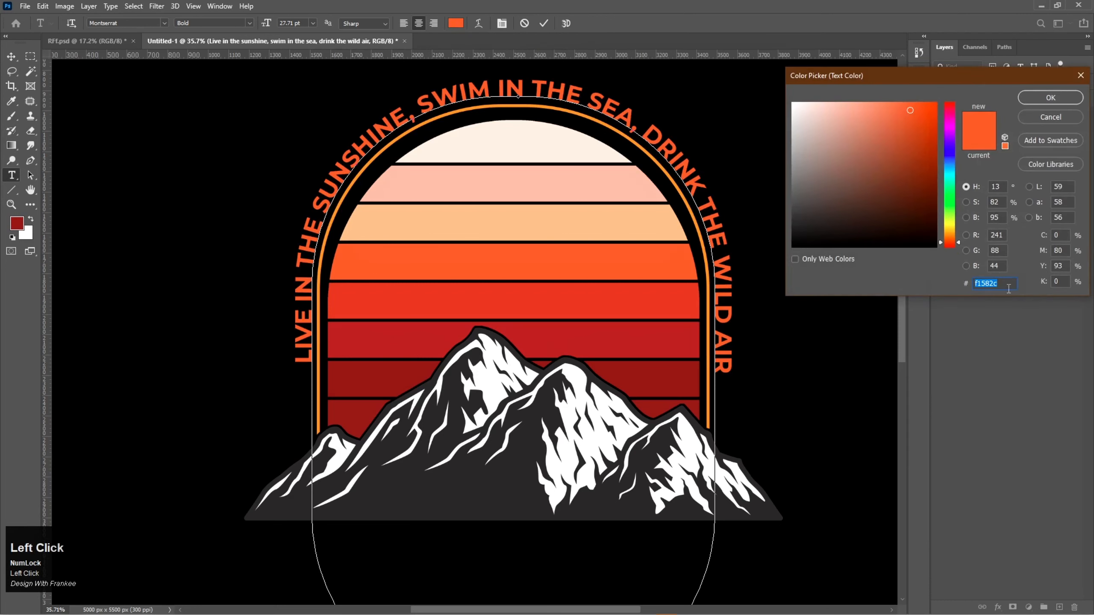
{"action": "type", "text": "ff"}
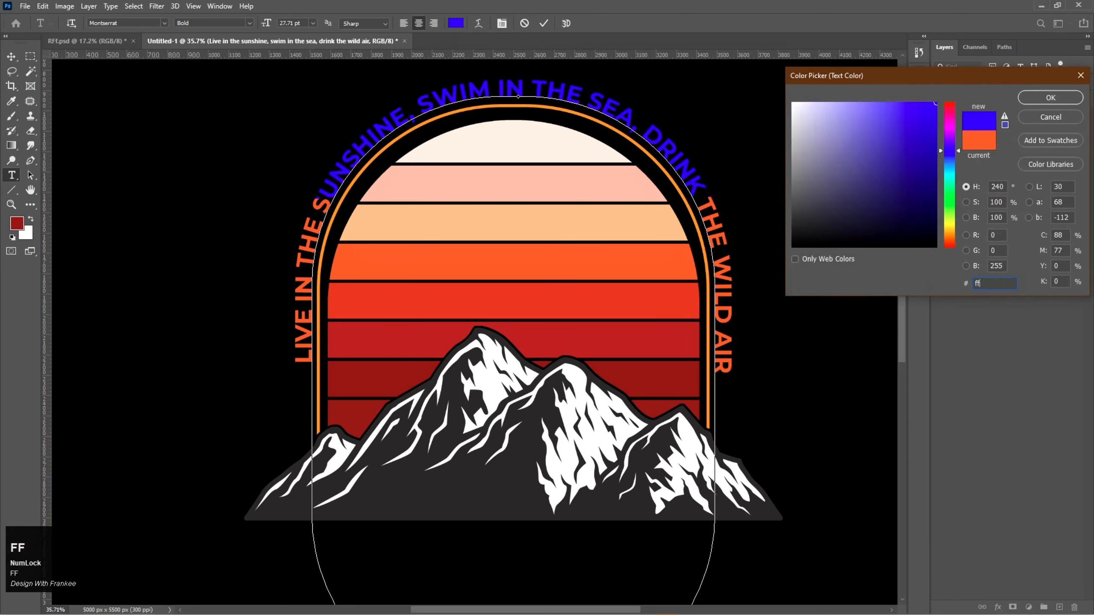
{"action": "type", "text": "8e25"}
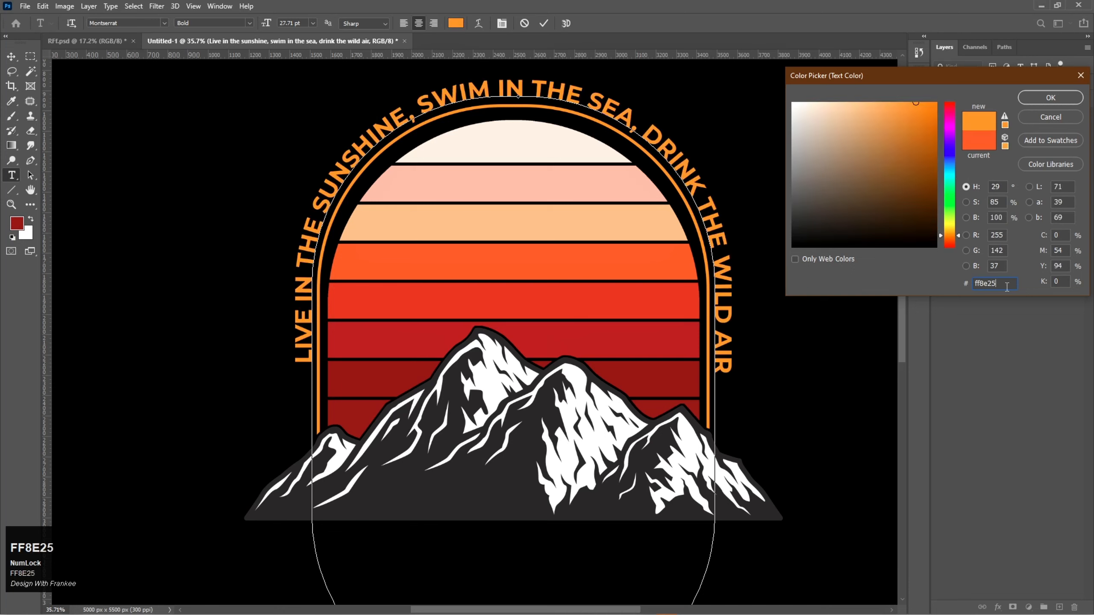
{"action": "key", "text": "Return"}
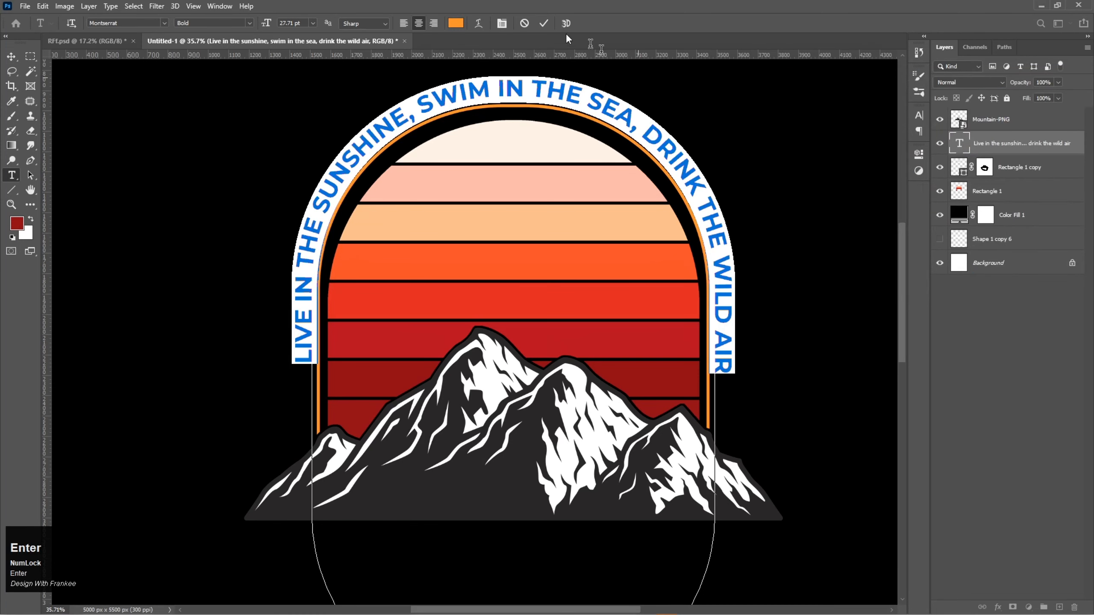
{"action": "left_click", "coordinate": [543, 22]}
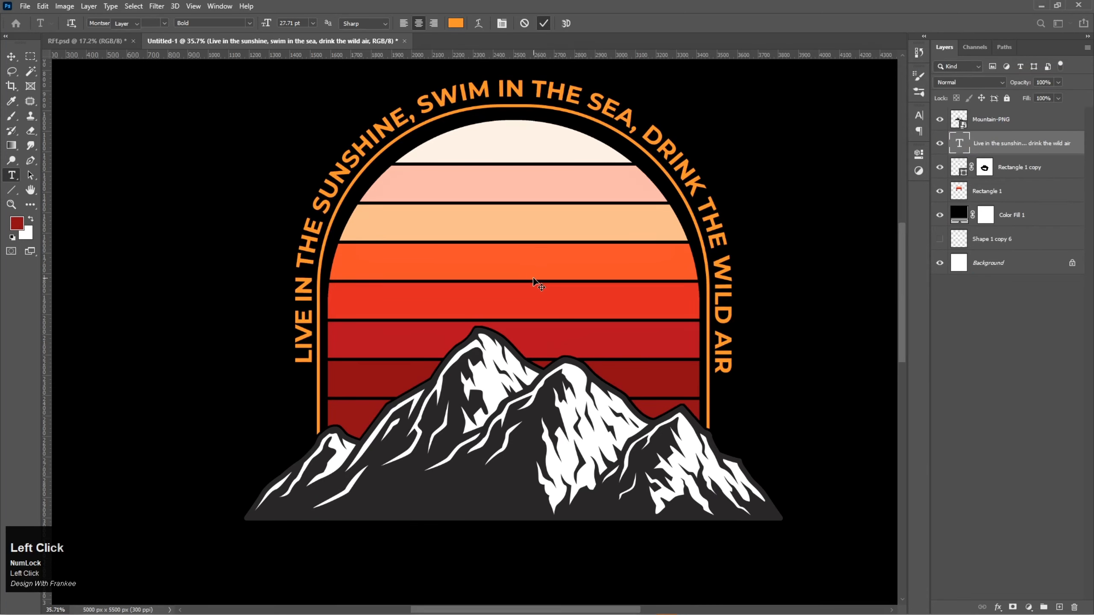
{"action": "key", "text": "v"}
- Select the large white snow areas of the Mountain-PNG layer with the Magic Wand, adding each peak to the selection
{"action": "left_click", "coordinate": [960, 130]}
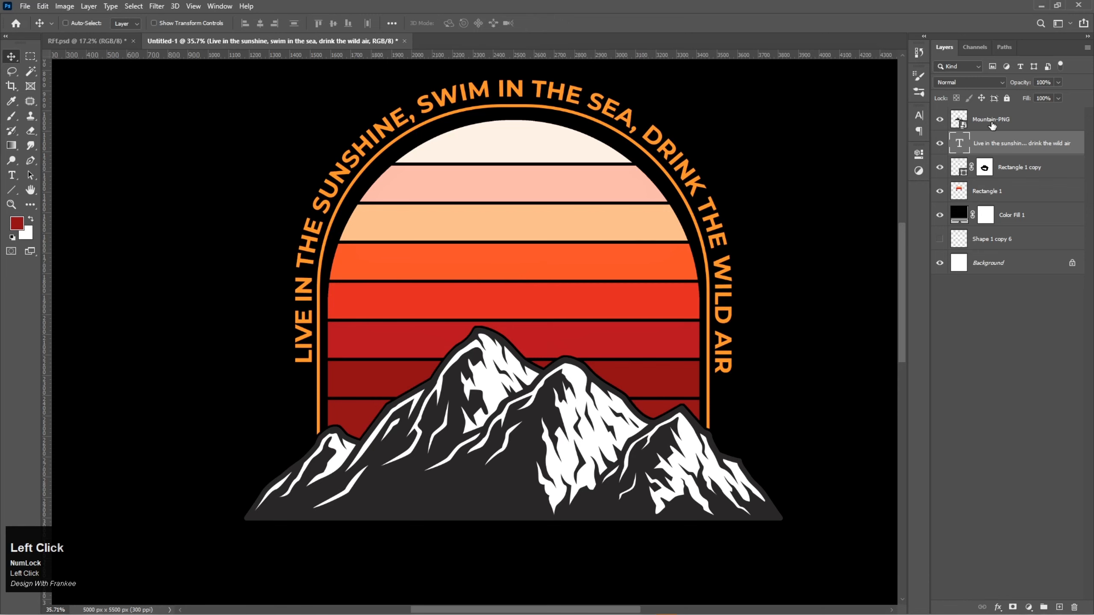
{"action": "right_click", "coordinate": [24, 73]}
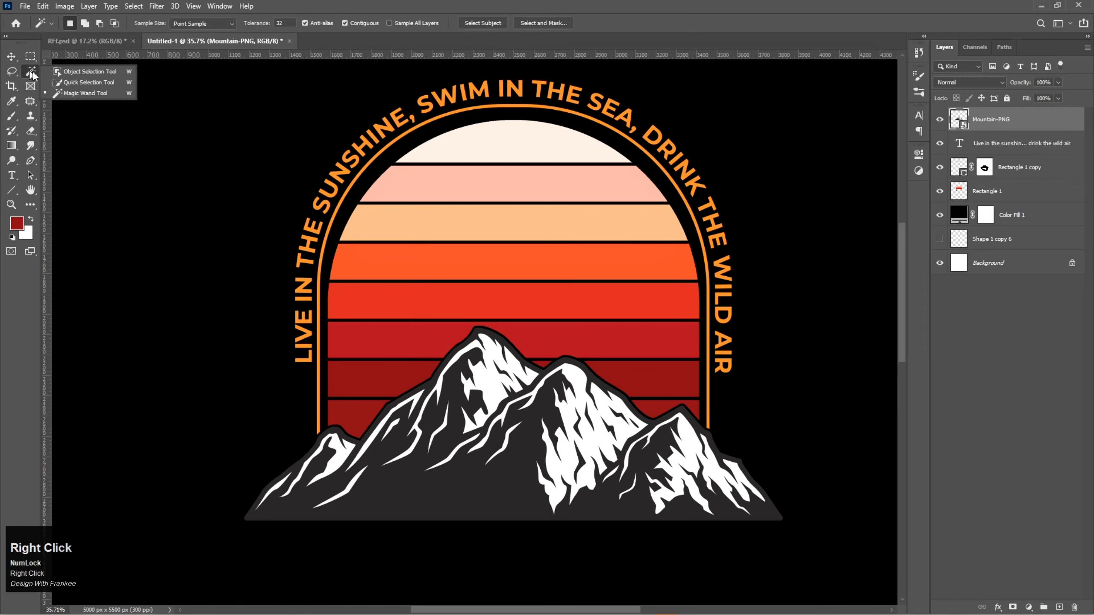
{"action": "left_click", "coordinate": [86, 95]}
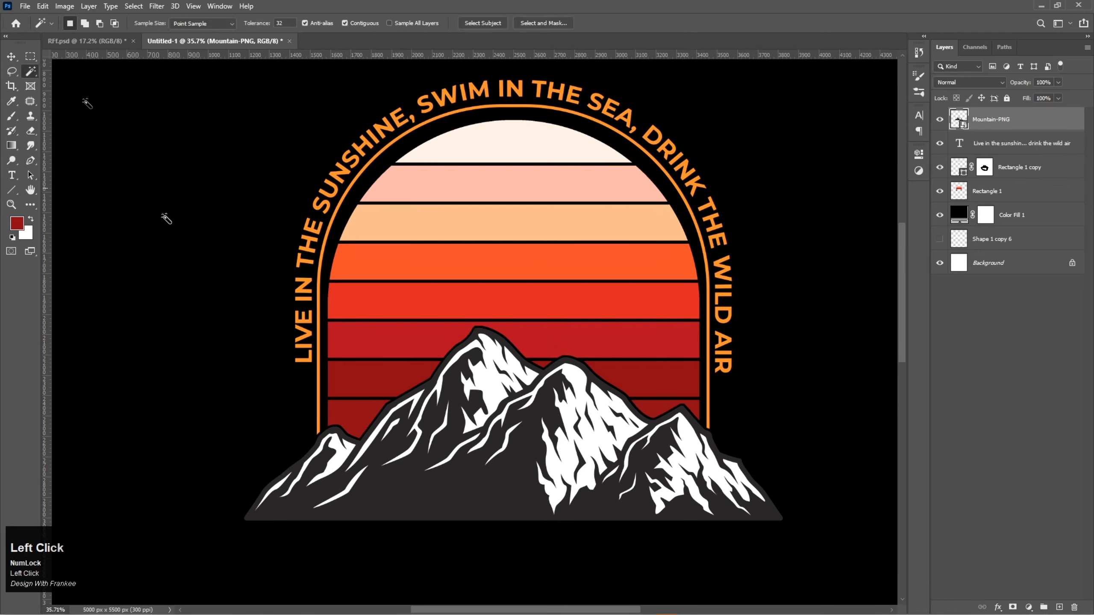
{"action": "left_click", "coordinate": [340, 452]}
{"action": "left_click", "coordinate": [490, 384], "text": "shift"}
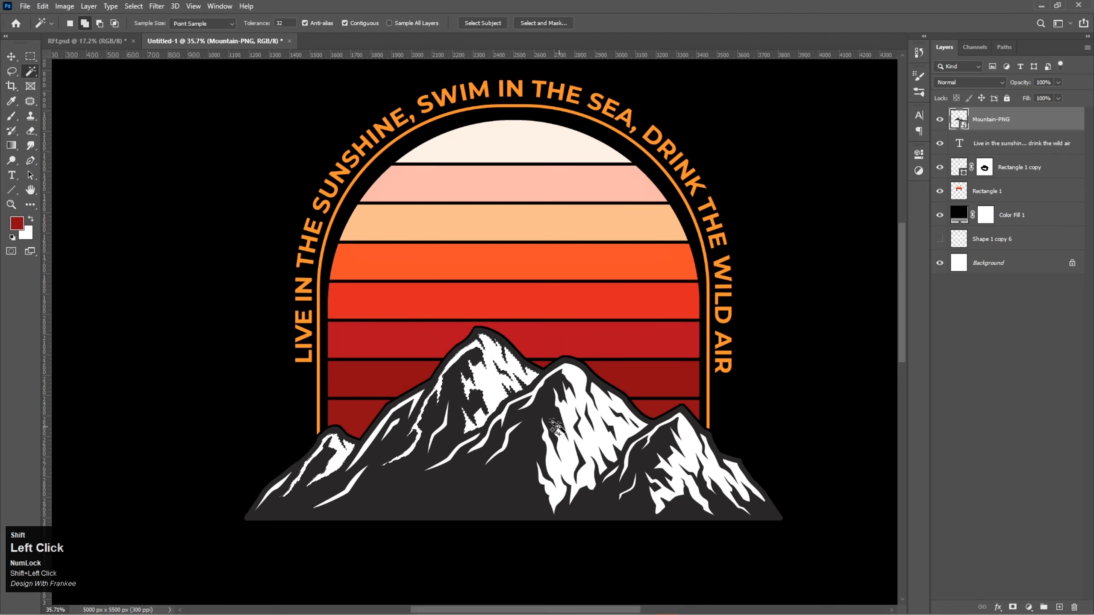
{"action": "left_click", "coordinate": [568, 450], "text": "shift"}
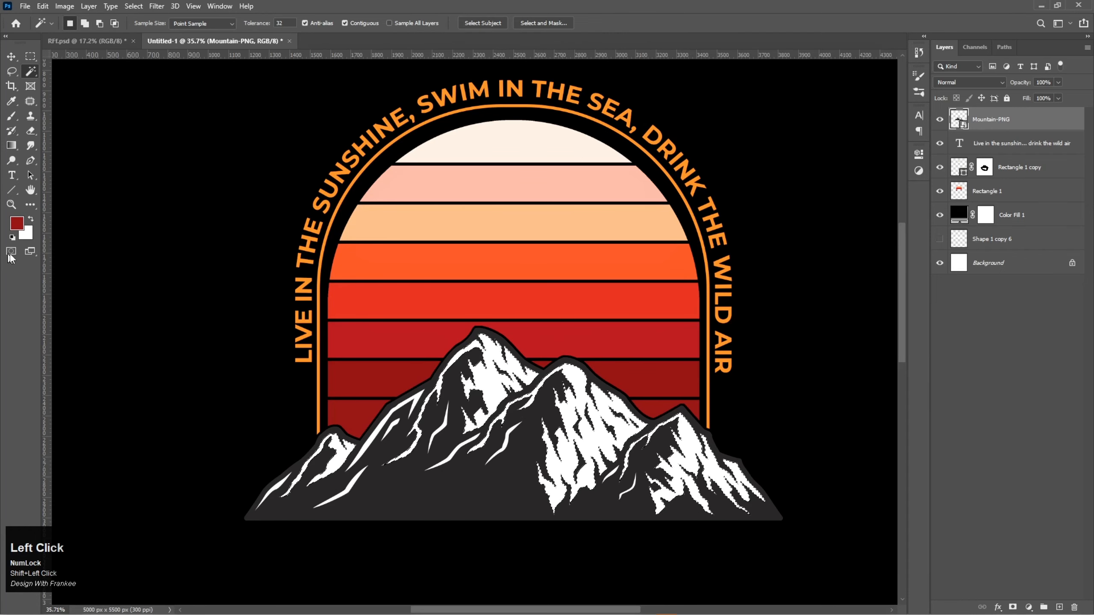
- Set the foreground color to #ff8e25 by sampling the arched text
{"action": "left_click", "coordinate": [17, 222]}
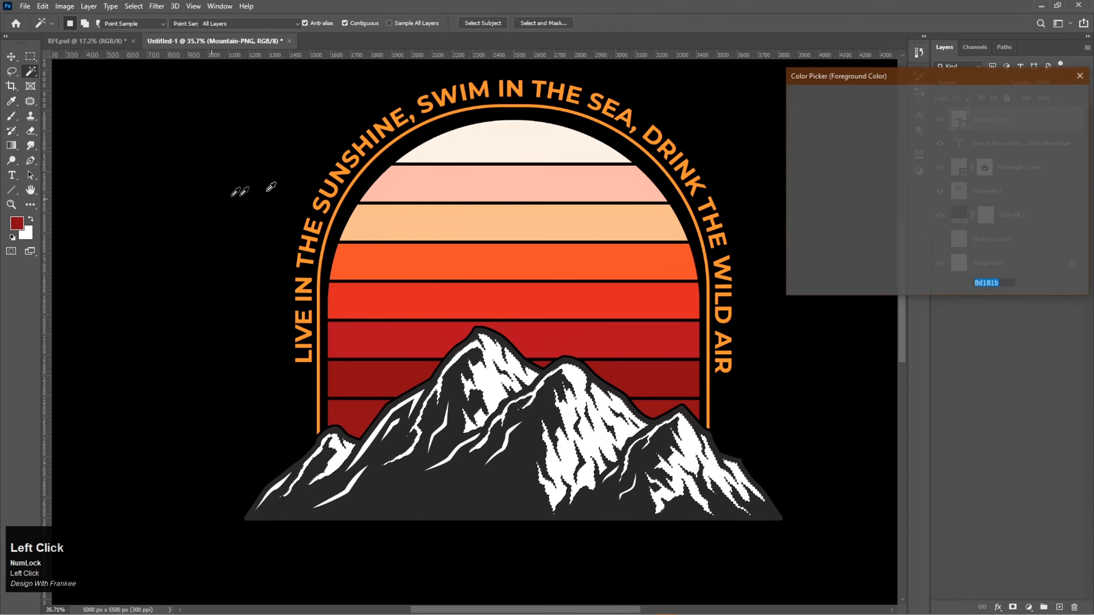
{"action": "left_click", "coordinate": [337, 173]}
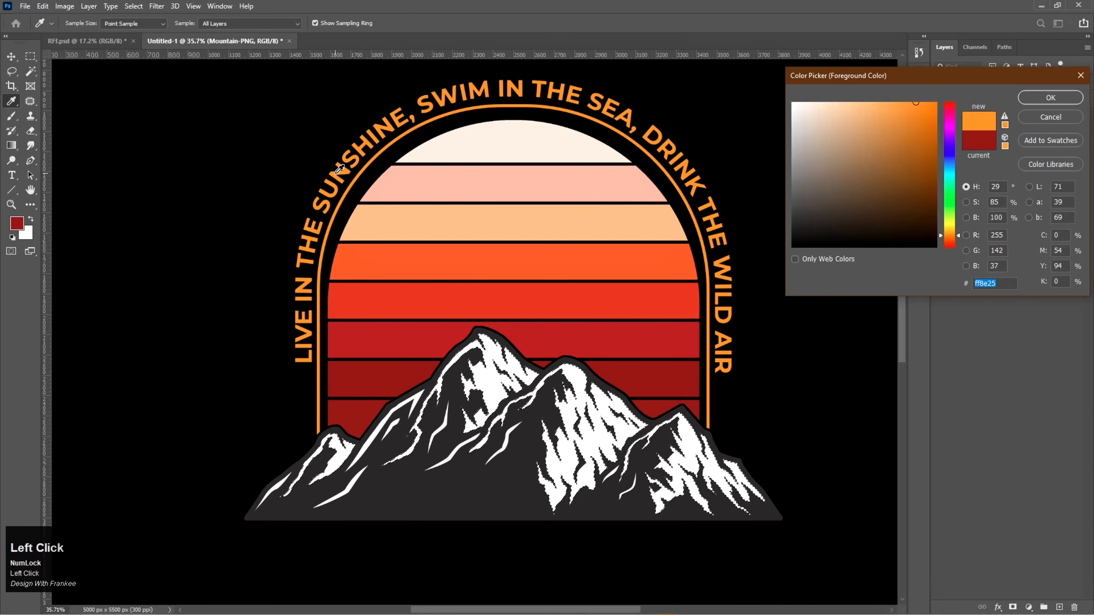
{"action": "left_click", "coordinate": [1071, 99]}
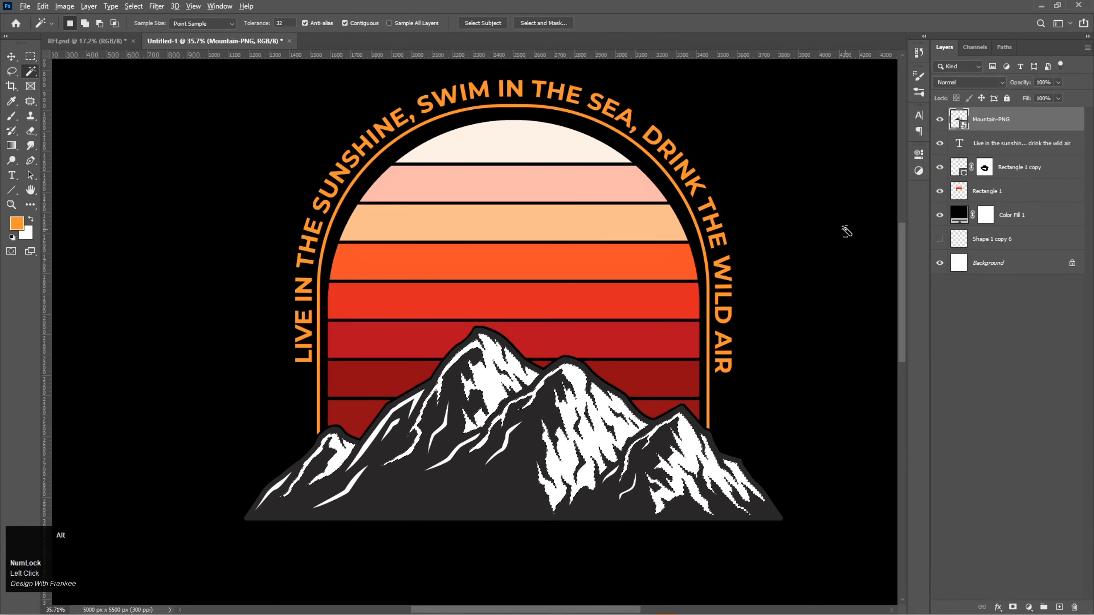
- Rasterize the Mountain-PNG layer and fill the selected snow areas with the orange foreground color
{"action": "key", "text": "alt+BackSpace"}
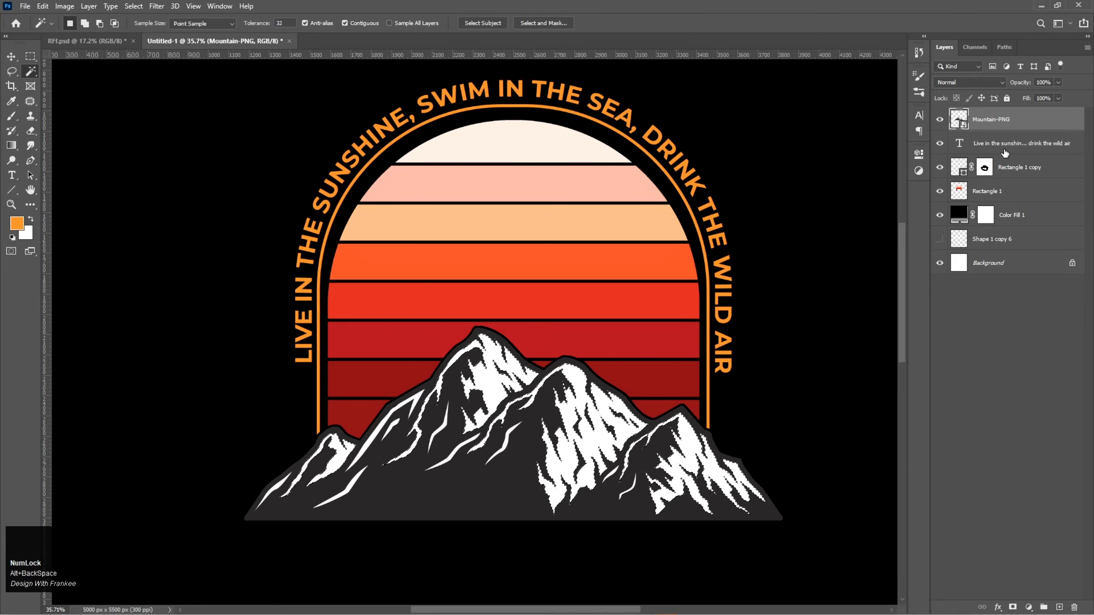
{"action": "right_click", "coordinate": [999, 122]}
{"action": "left_click", "coordinate": [986, 323]}
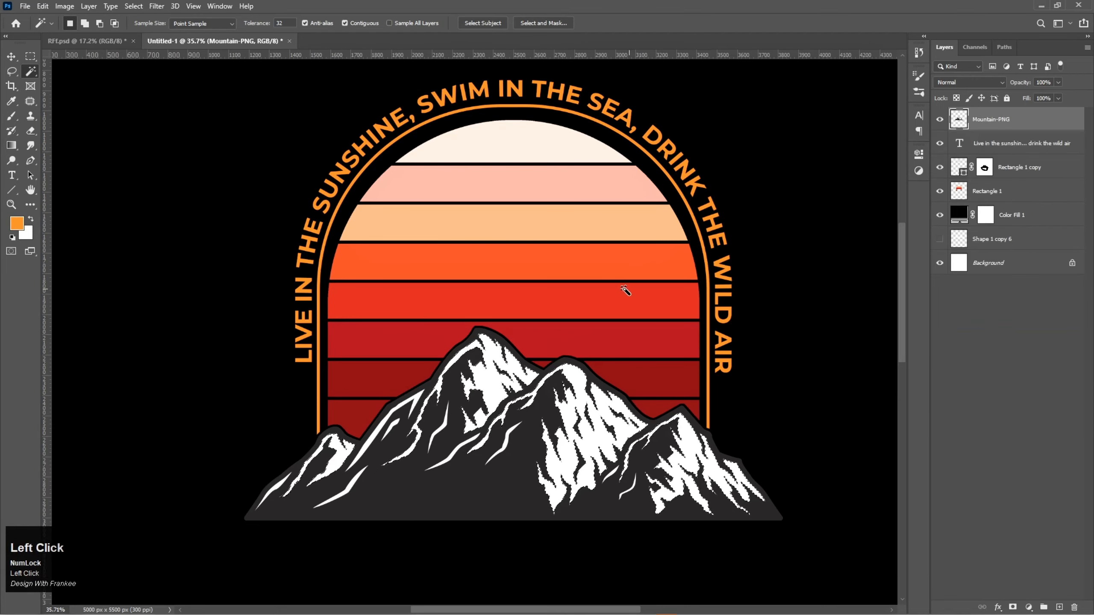
{"action": "key", "text": "alt+BackSpace"}
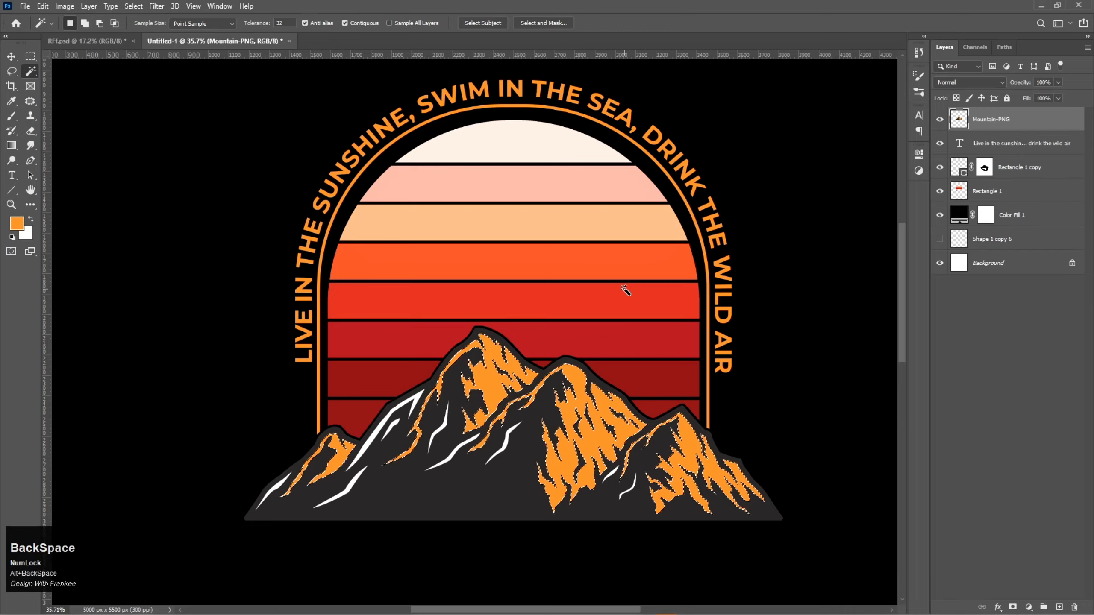
- Select the thin white snow streaks across the mountain slopes with the Magic Wand, fill them with the orange foreground color and deselect
{"action": "scroll", "coordinate": [519, 444], "scroll_direction": "up", "scroll_amount": 5}
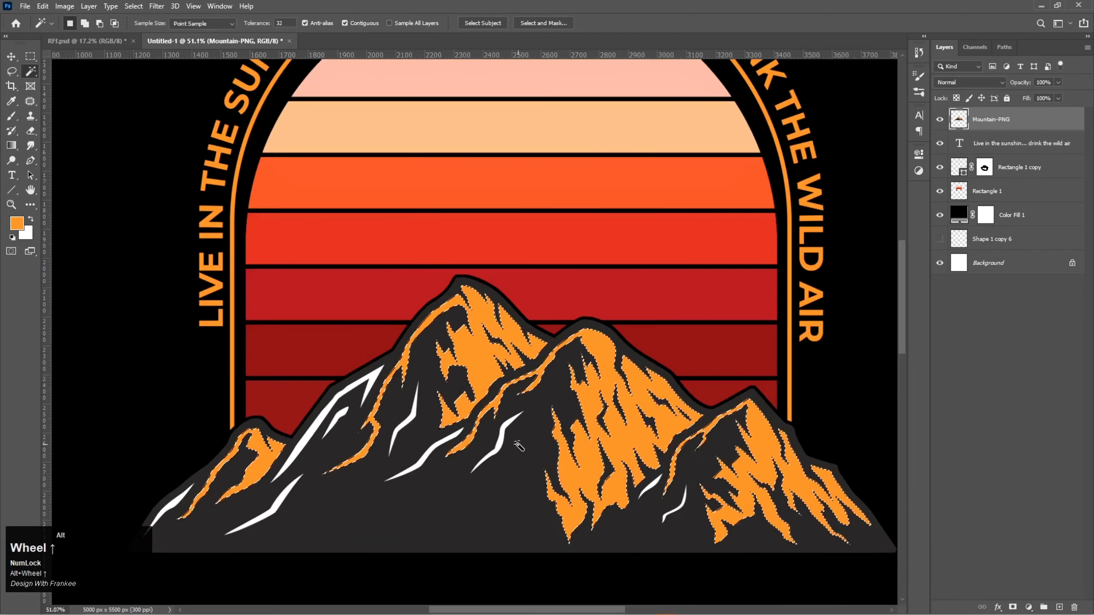
{"action": "left_click_drag", "start_coordinate": [504, 463], "coordinate": [517, 357]}
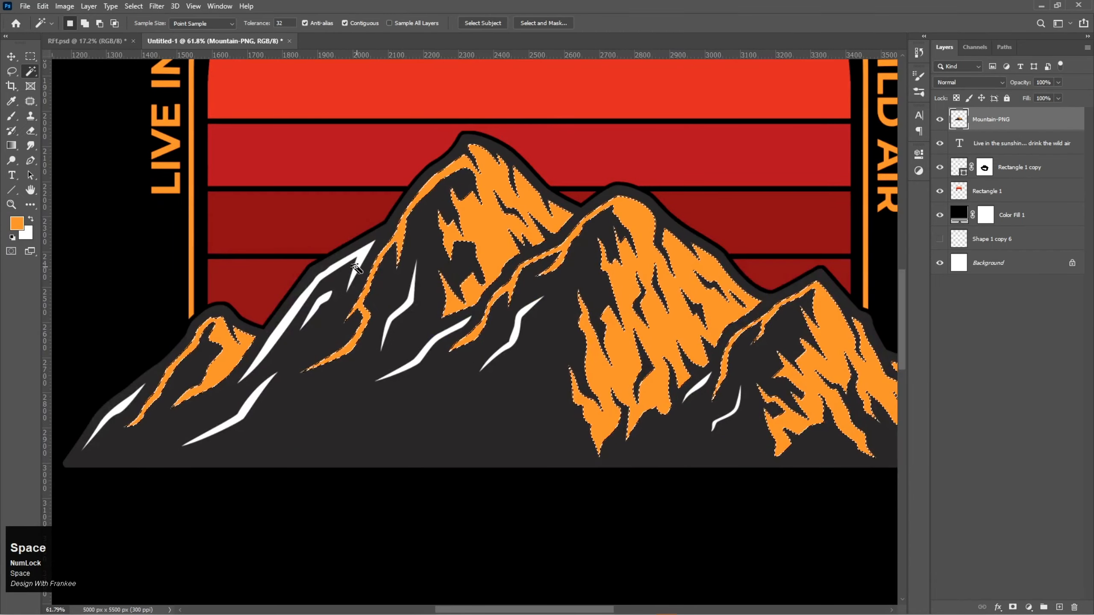
{"action": "left_click", "coordinate": [322, 298]}
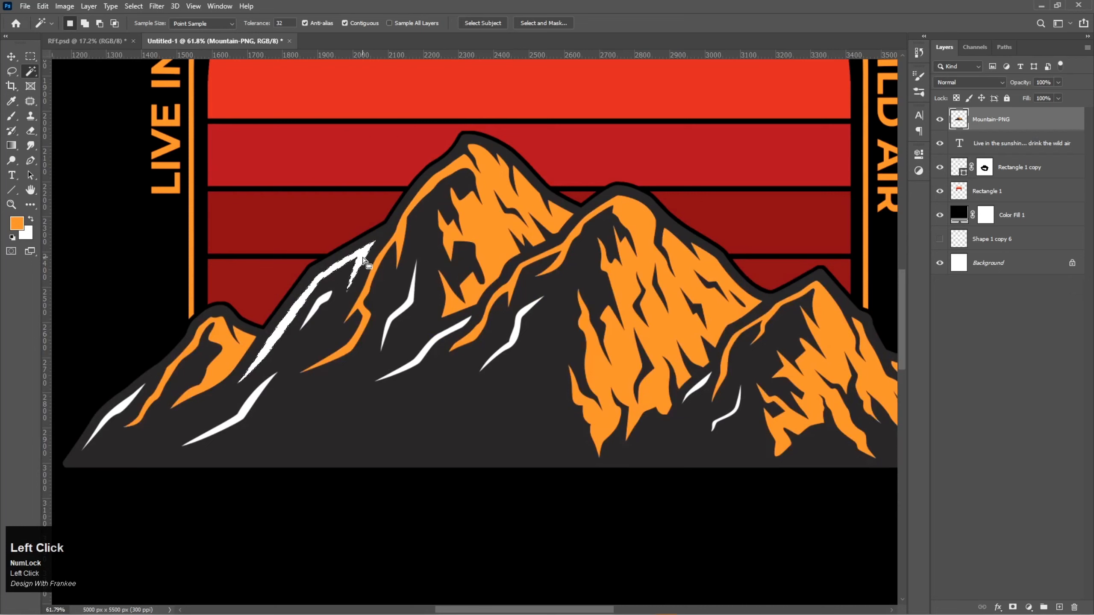
{"action": "left_click", "coordinate": [241, 414], "text": "shift"}
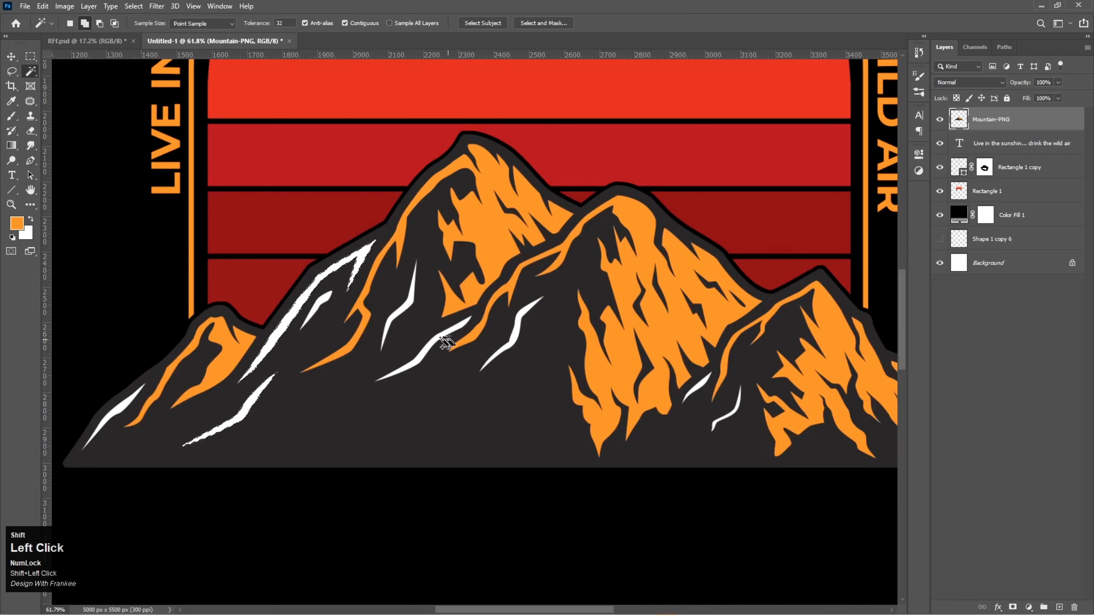
{"action": "left_click", "coordinate": [427, 349], "text": "shift"}
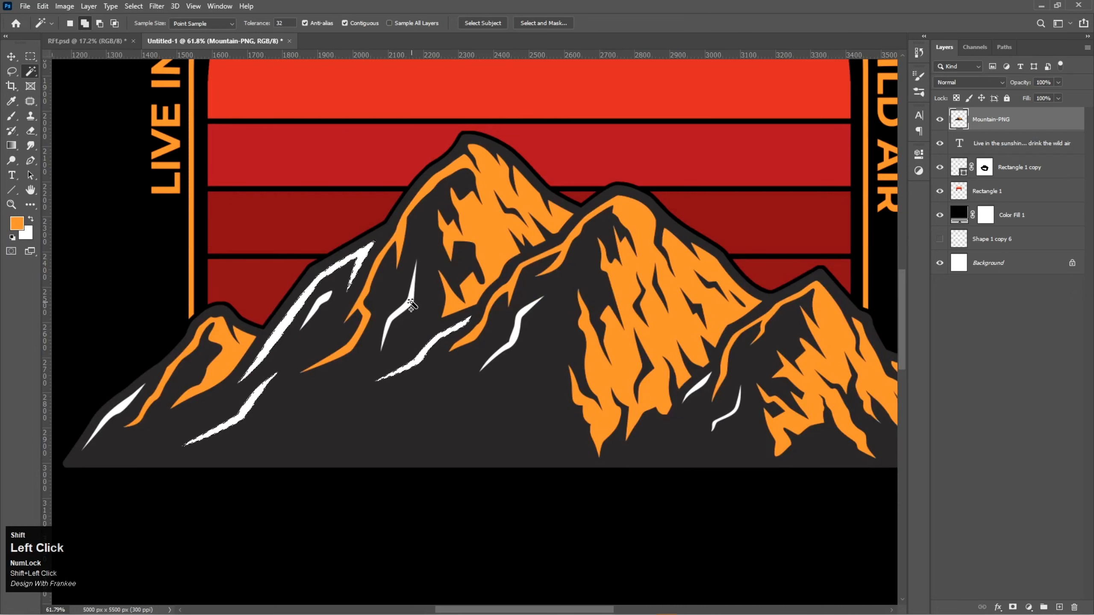
{"action": "left_click", "coordinate": [412, 302], "text": "shift"}
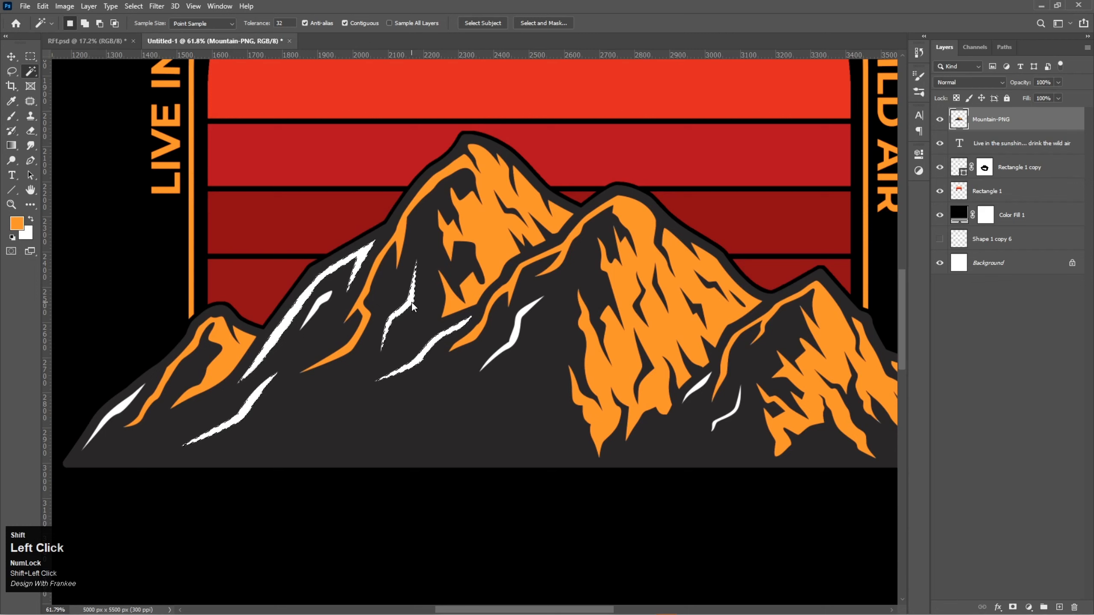
{"action": "left_click", "coordinate": [518, 338], "text": "shift"}
{"action": "left_click", "coordinate": [697, 387], "text": "shift"}
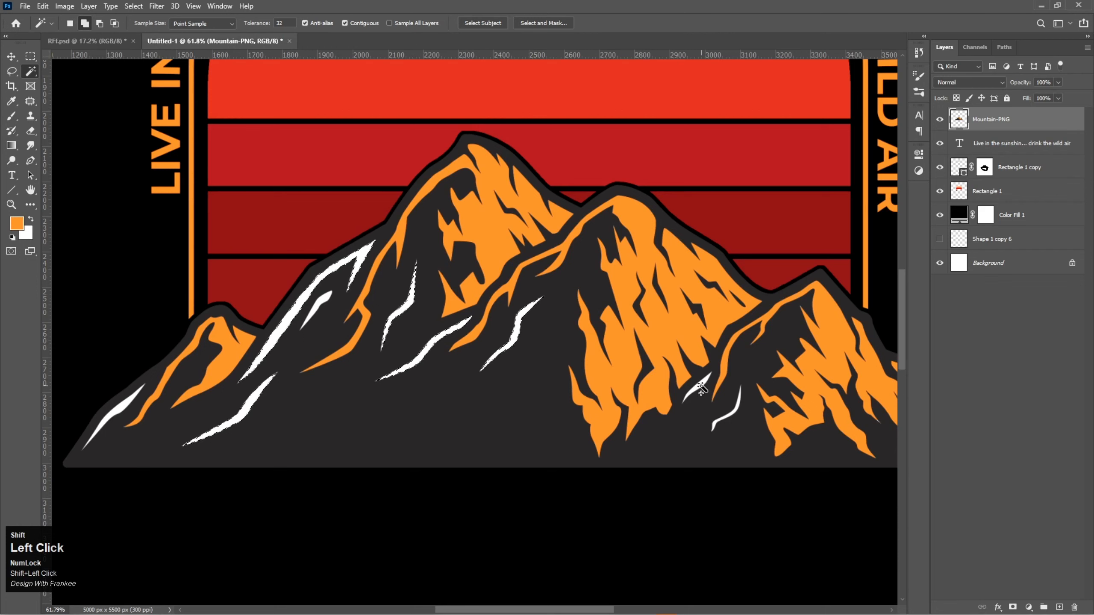
{"action": "left_click", "coordinate": [736, 411], "text": "shift"}
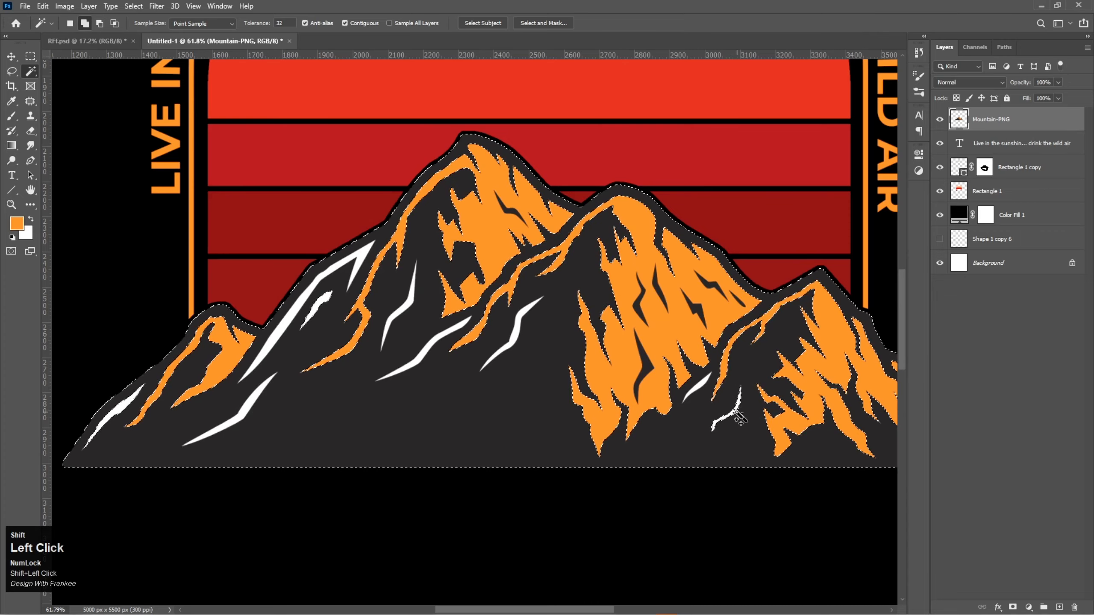
{"action": "key", "text": "ctrl+z"}
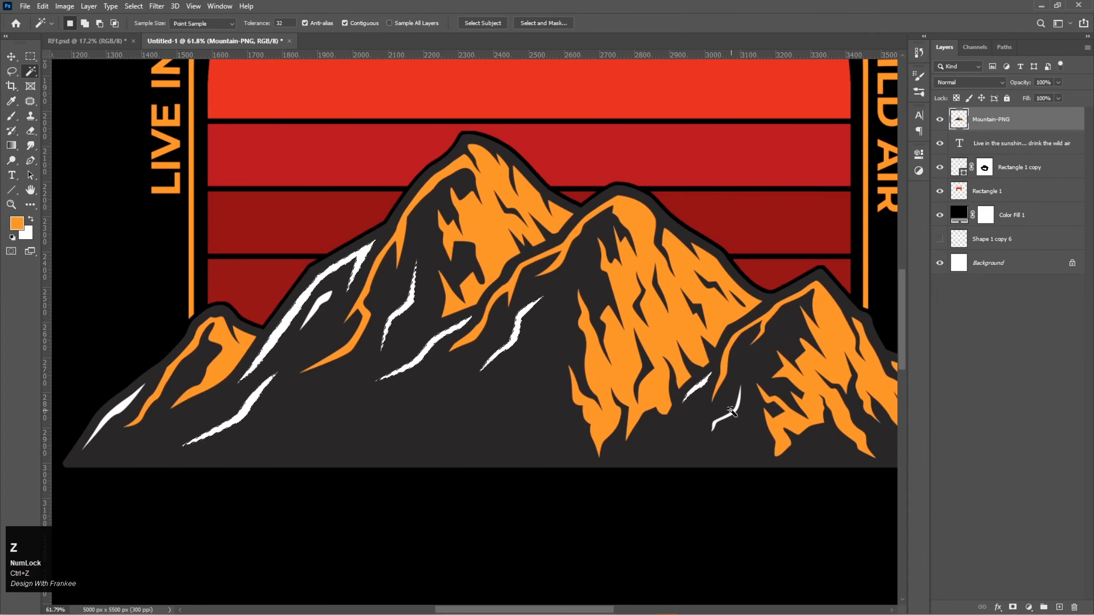
{"action": "left_click", "coordinate": [122, 415], "text": "shift"}
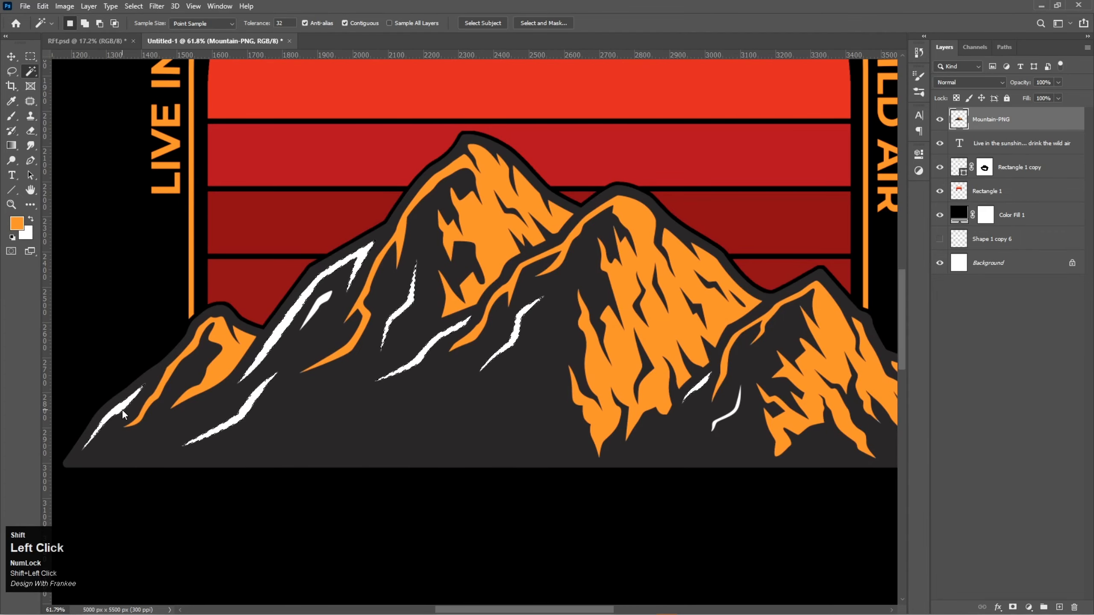
{"action": "scroll", "coordinate": [754, 410], "scroll_direction": "up", "scroll_amount": 5}
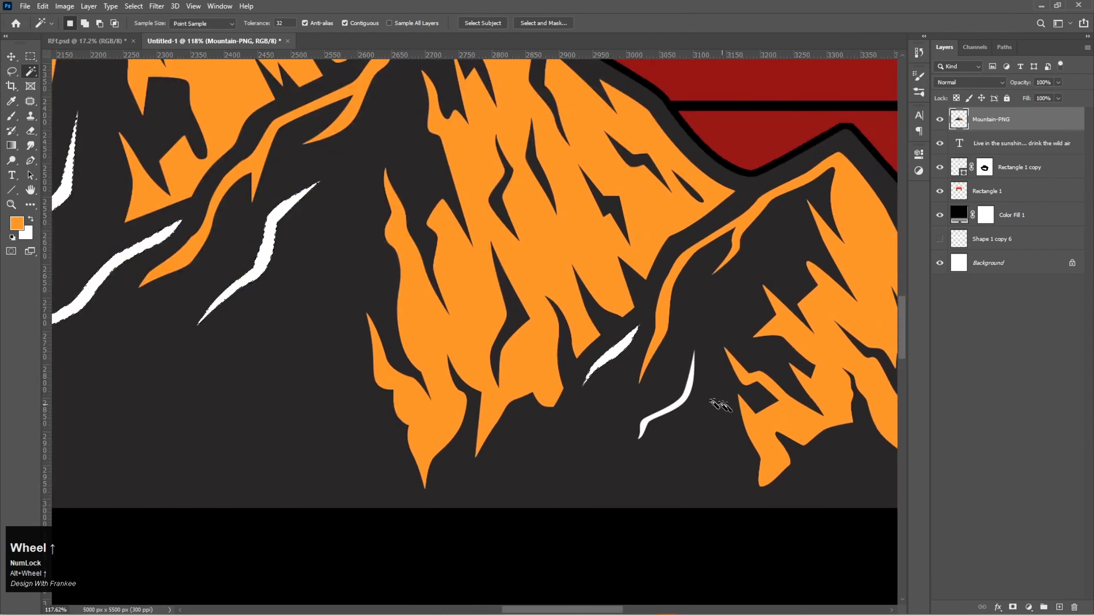
{"action": "left_click", "coordinate": [684, 404], "text": "shift"}
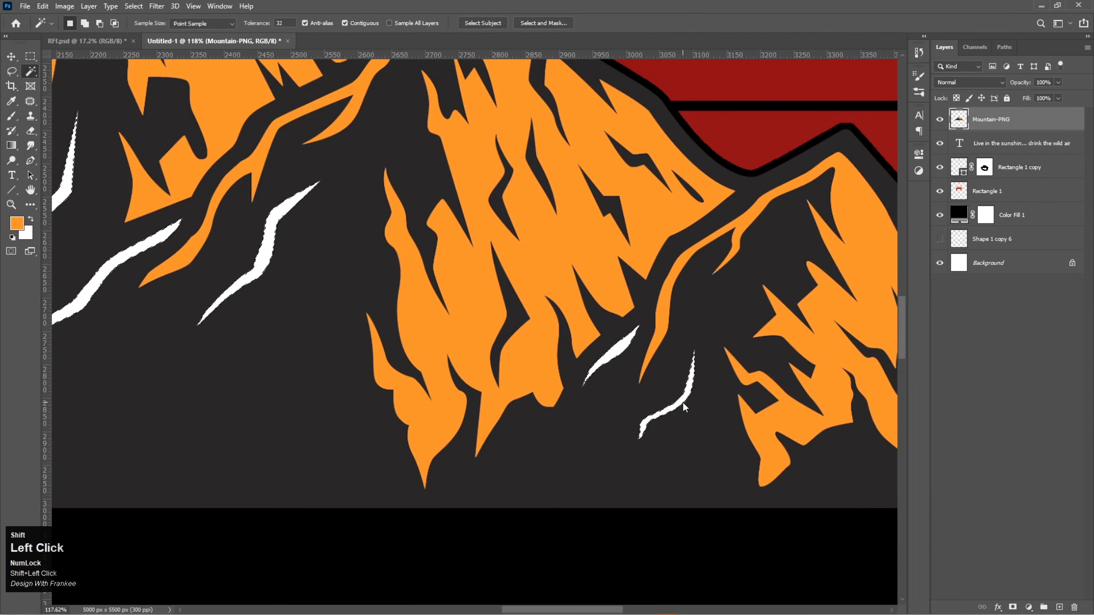
{"action": "key", "text": "alt+BackSpace"}
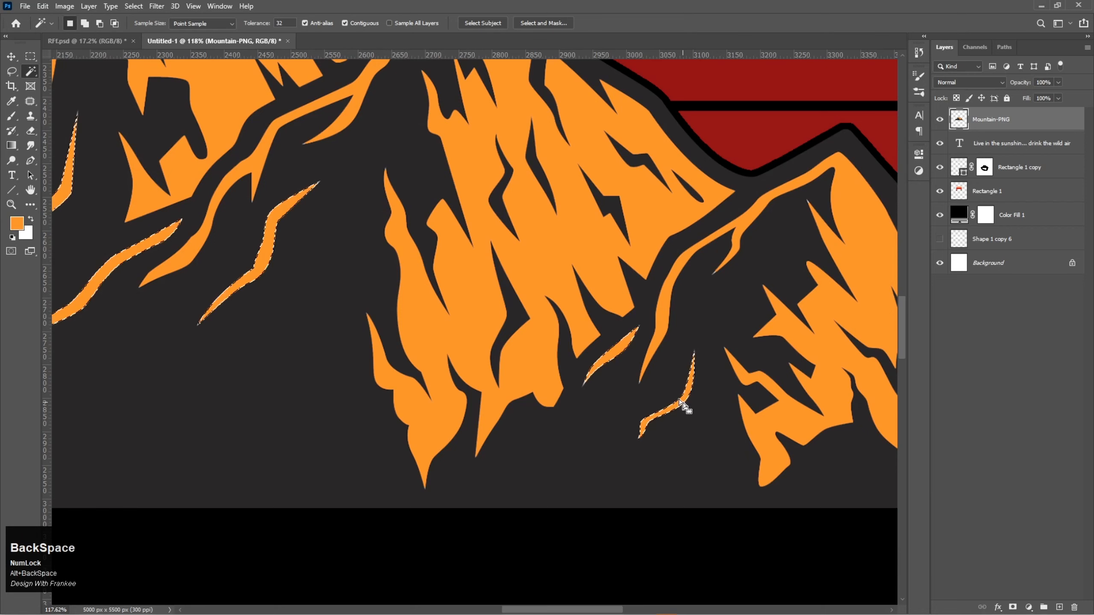
{"action": "key", "text": "ctrl+d"}
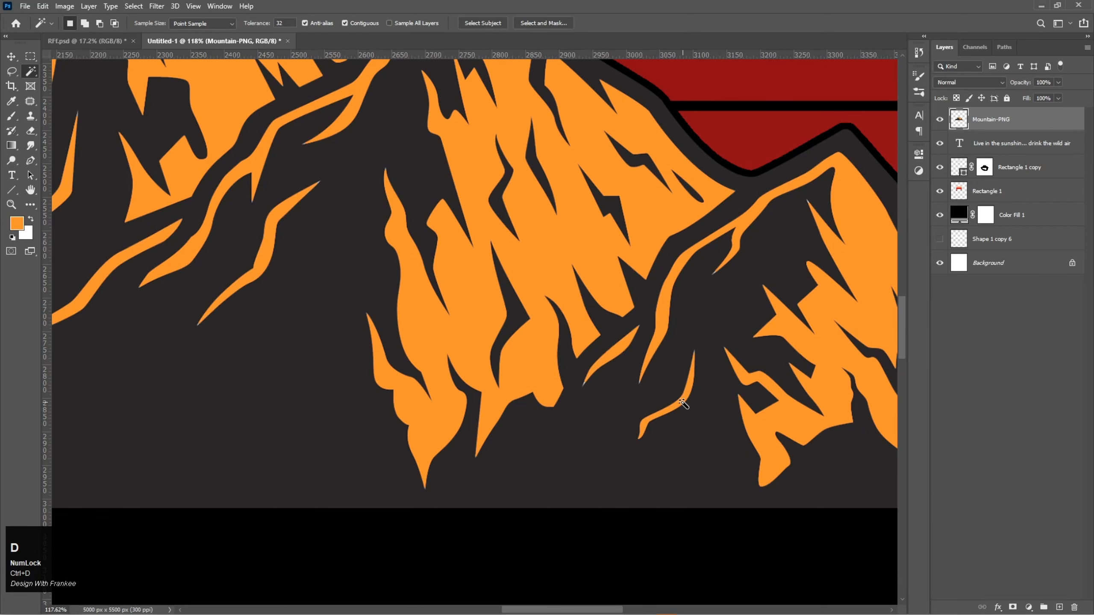
- Fill the one remaining white streak on the mountain's left slope with the orange foreground color, deselect and return to the Move tool
{"action": "scroll", "coordinate": [665, 399], "scroll_direction": "down", "scroll_amount": 5}
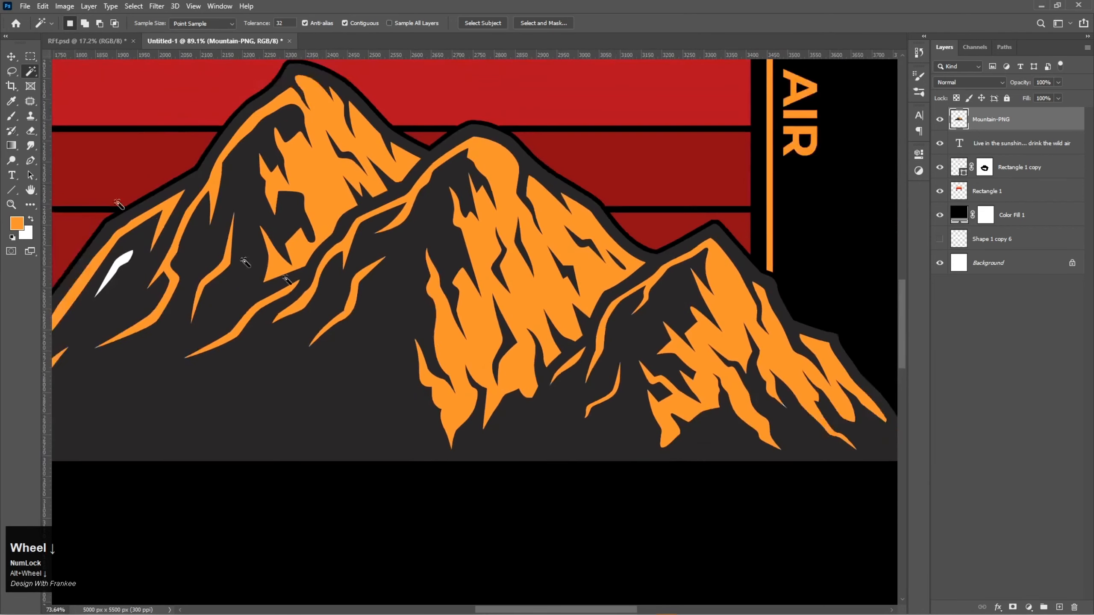
{"action": "left_click_drag", "start_coordinate": [257, 299], "coordinate": [297, 293]}
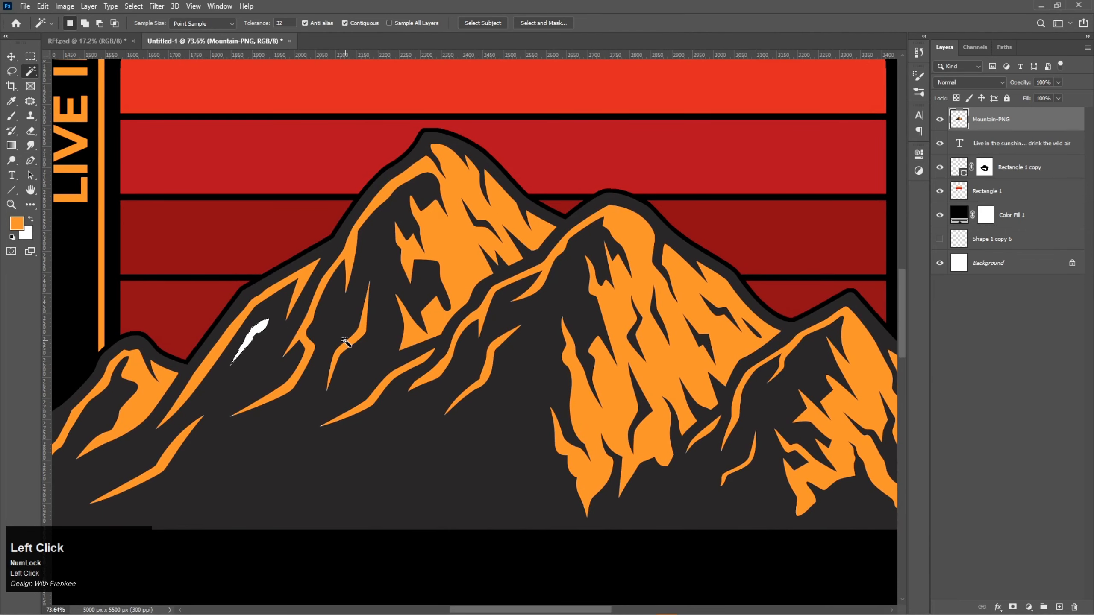
{"action": "key", "text": "BackSpace"}
{"action": "key", "text": "ctrl+d"}
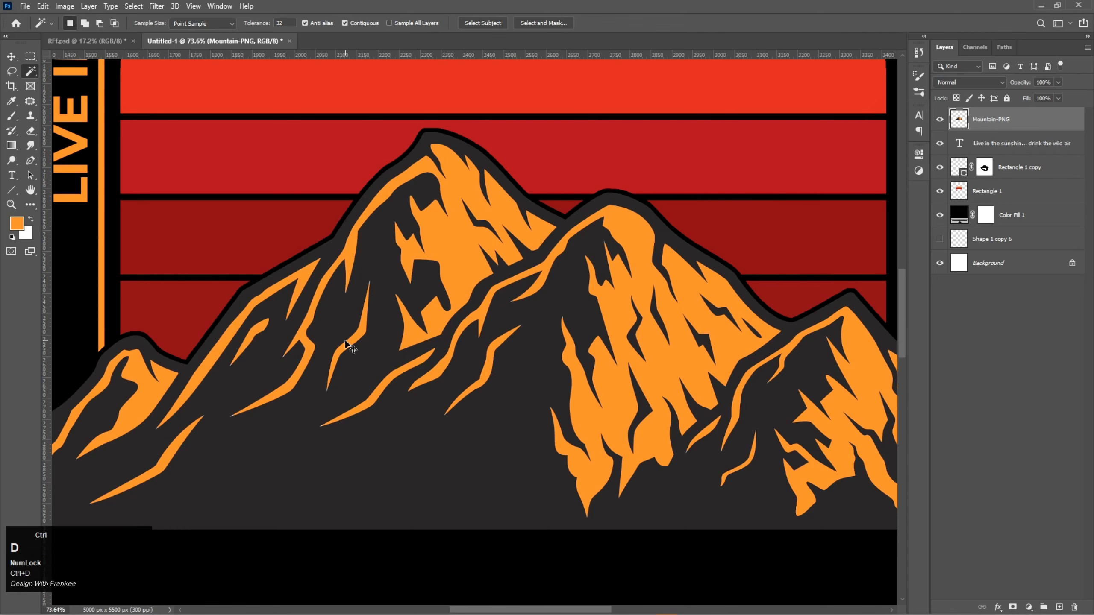
{"action": "key", "text": "v"}
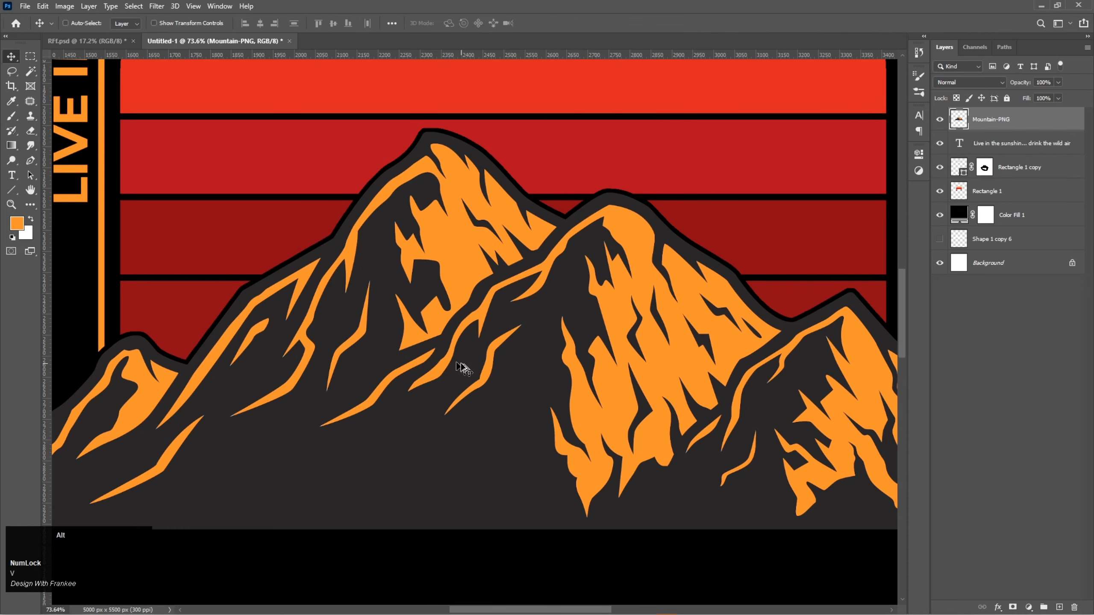
- Add a text layer reading MOUNTAIN centered below the mountain artwork
{"action": "scroll", "coordinate": [459, 365], "scroll_direction": "down", "scroll_amount": 3}
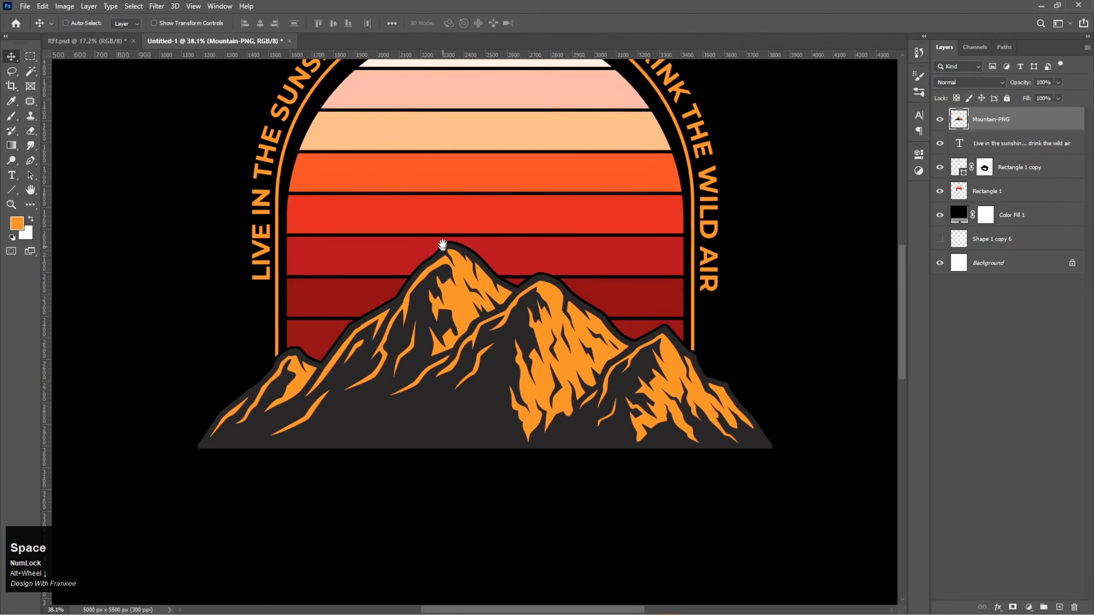
{"action": "left_click_drag", "start_coordinate": [441, 244], "coordinate": [442, 329]}
{"action": "scroll", "coordinate": [442, 330], "scroll_direction": "down", "scroll_amount": 2}
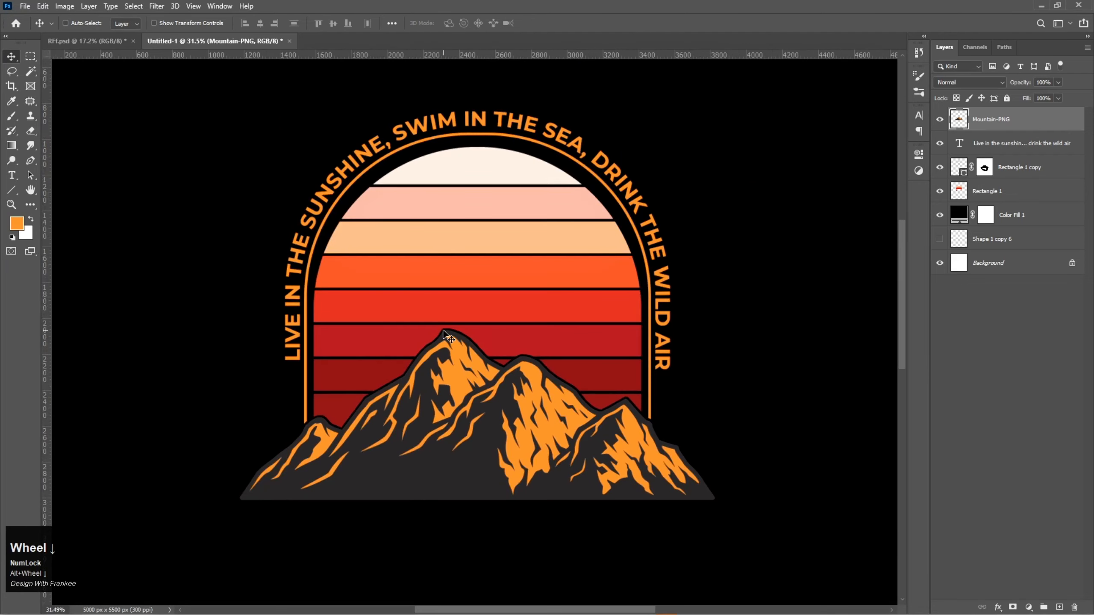
{"action": "left_click_drag", "start_coordinate": [482, 367], "coordinate": [484, 359]}
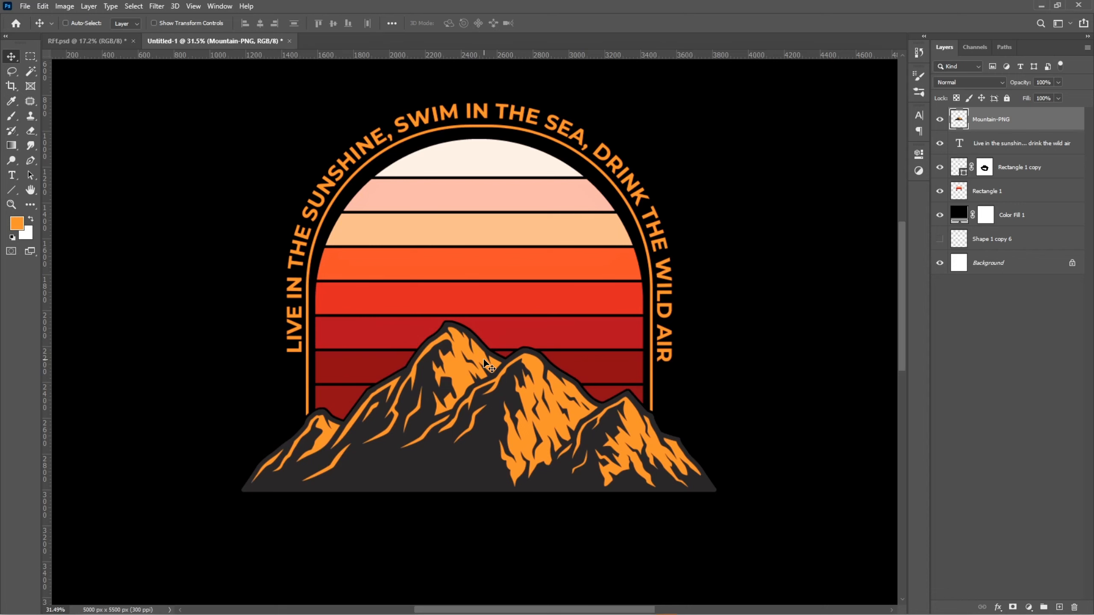
{"action": "key", "text": "t"}
{"action": "key", "text": "t"}
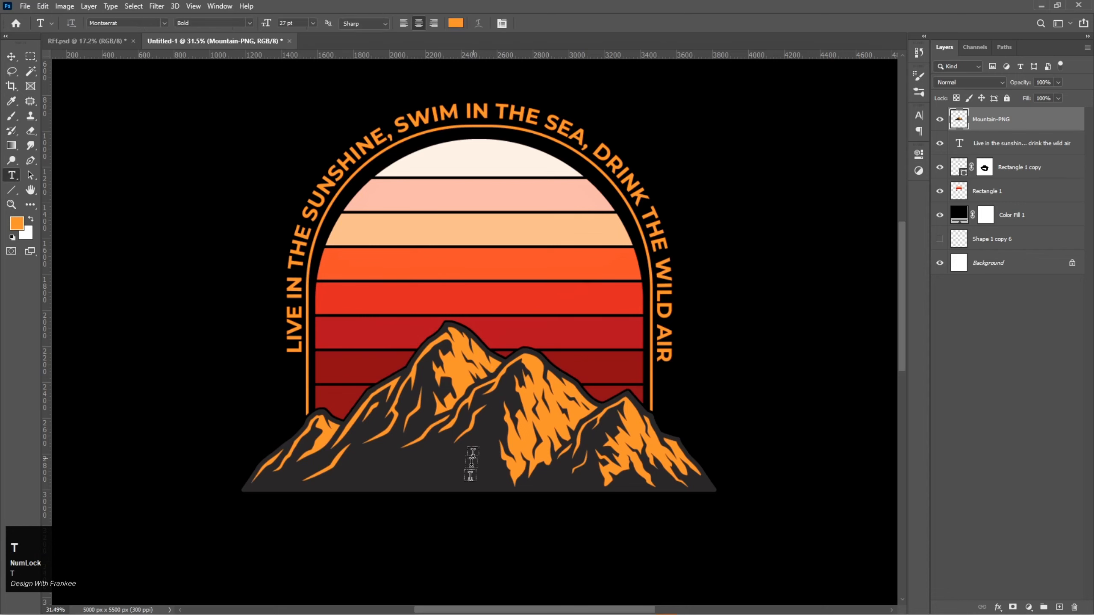
{"action": "left_click", "coordinate": [460, 535]}
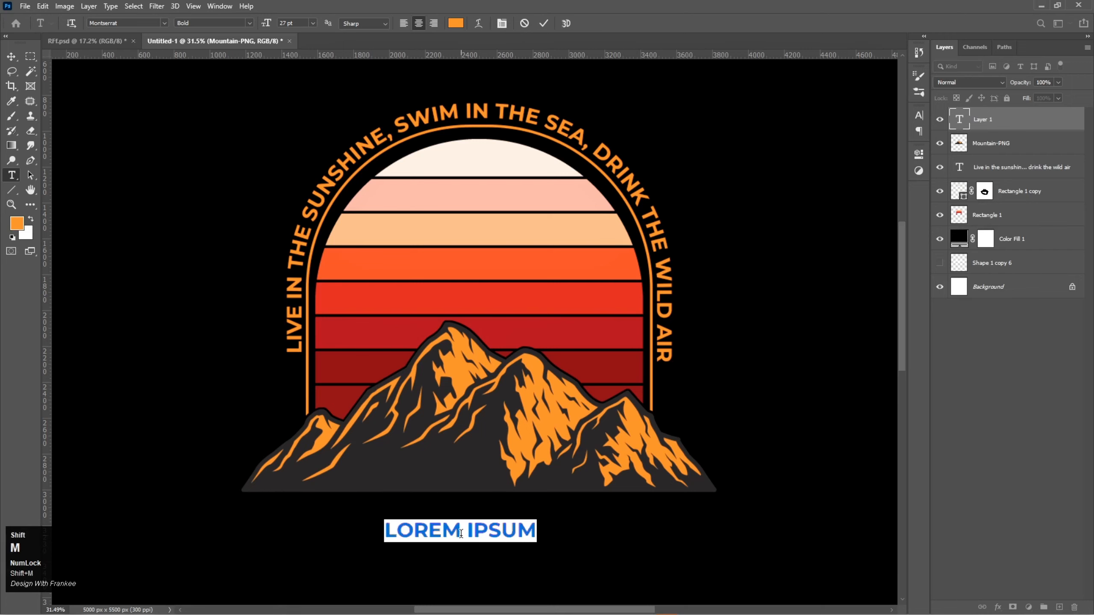
{"action": "type", "text": "MOUNTAI"}
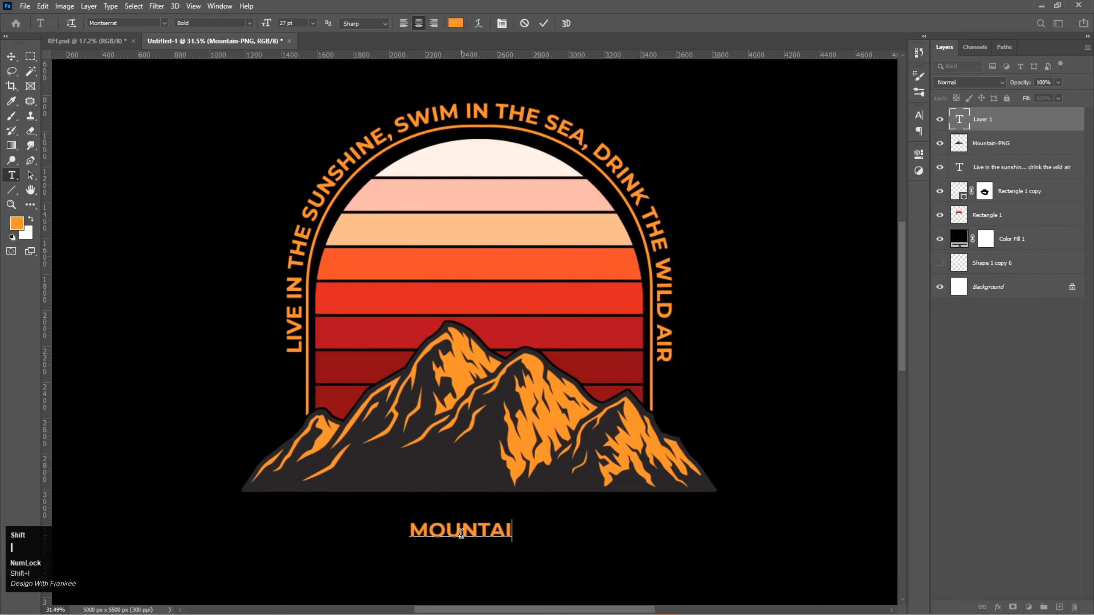
{"action": "type", "text": "N"}
- Change the font of the whole word MOUNTAIN to Urban Jungle and commit the text
{"action": "key", "text": "ctrl+a"}
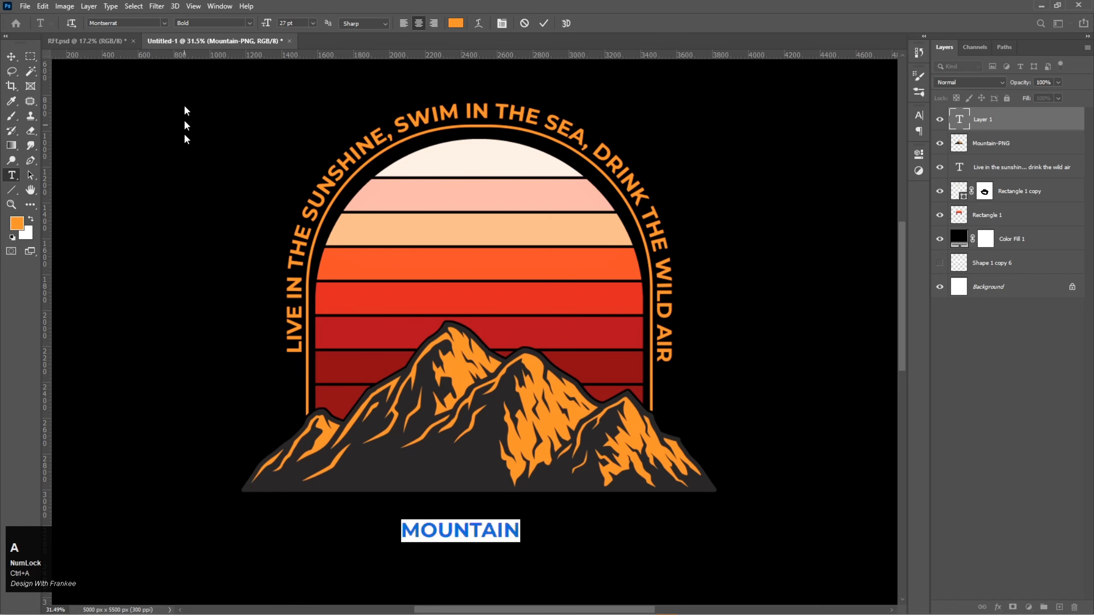
{"action": "left_click", "coordinate": [167, 22]}
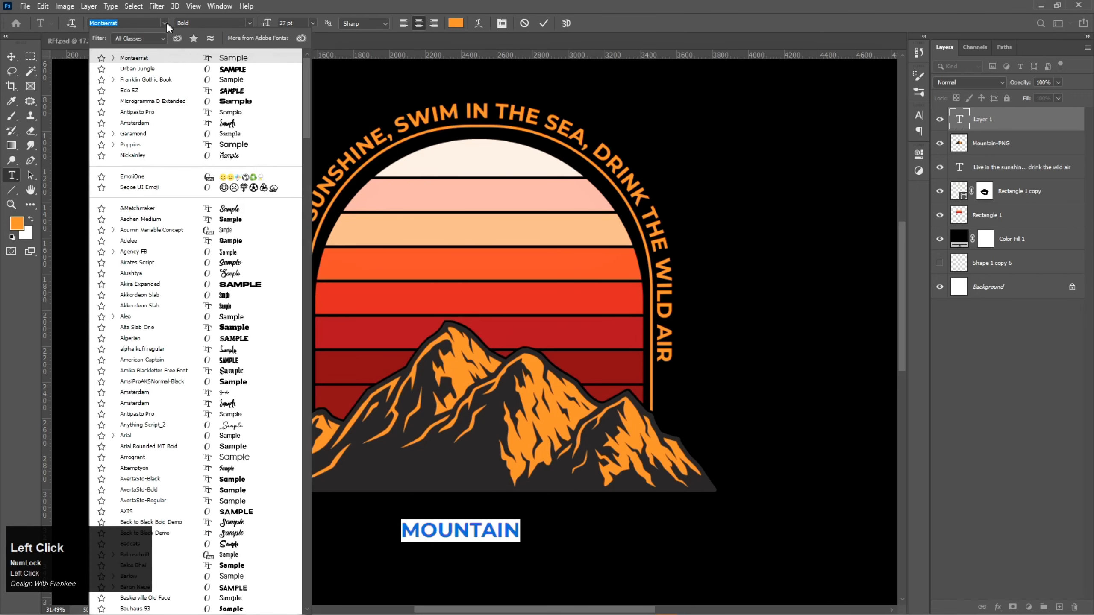
{"action": "left_click", "coordinate": [159, 67]}
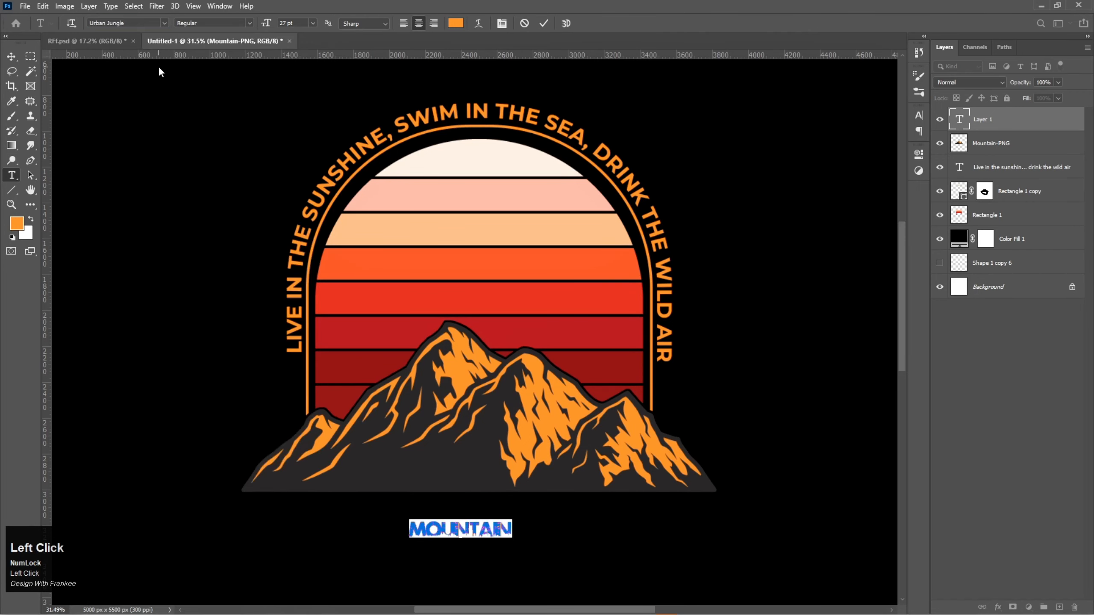
{"action": "left_click", "coordinate": [544, 23]}
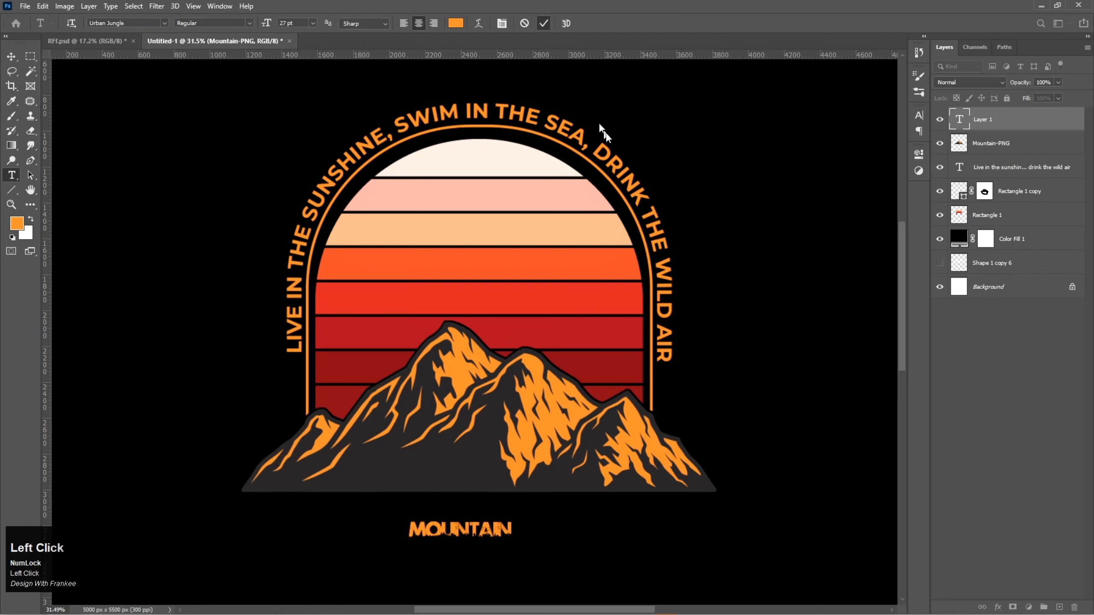
- Scale the MOUNTAIN text to about 1931 px wide to span the arch outline, and nudge it up slightly toward the mountain
{"action": "key", "text": "ctrl+t"}
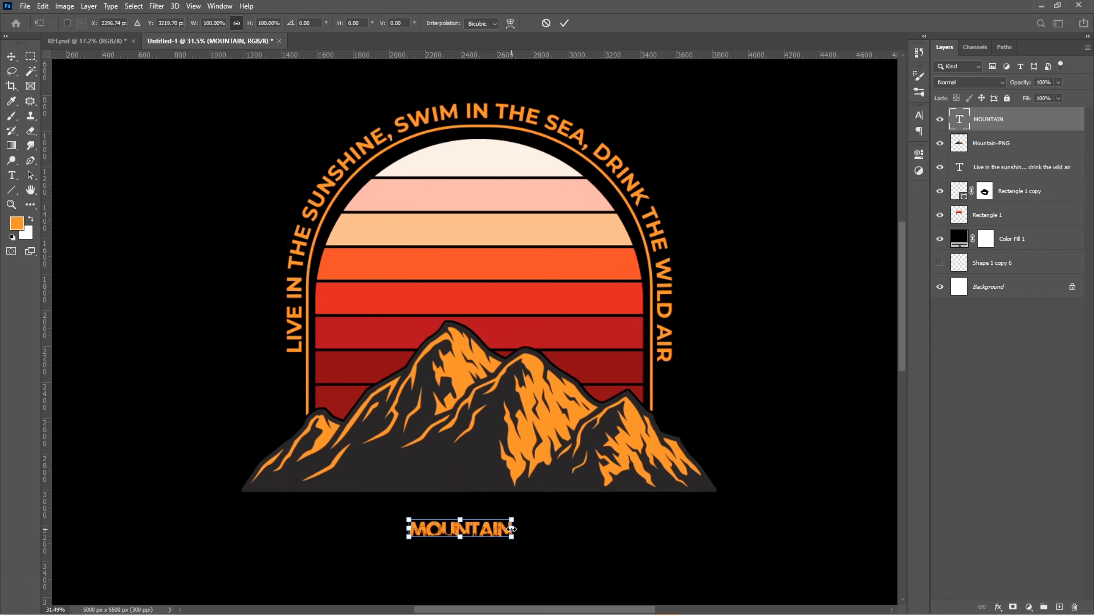
{"action": "left_click_drag", "start_coordinate": [516, 530], "coordinate": [653, 529]}
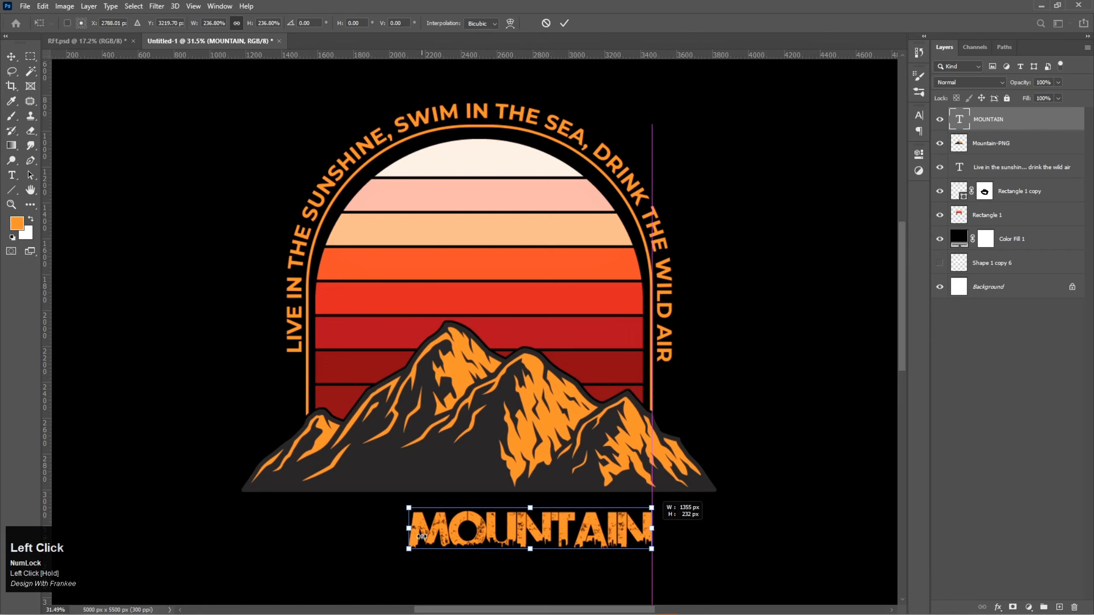
{"action": "left_click_drag", "start_coordinate": [385, 532], "coordinate": [307, 529]}
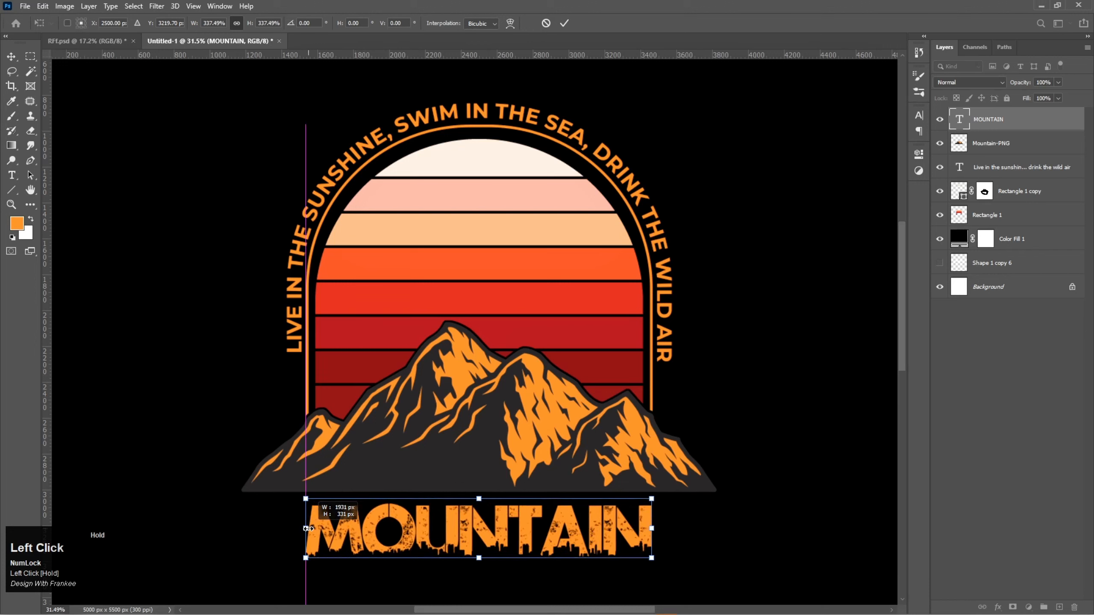
{"action": "left_click", "coordinate": [564, 23]}
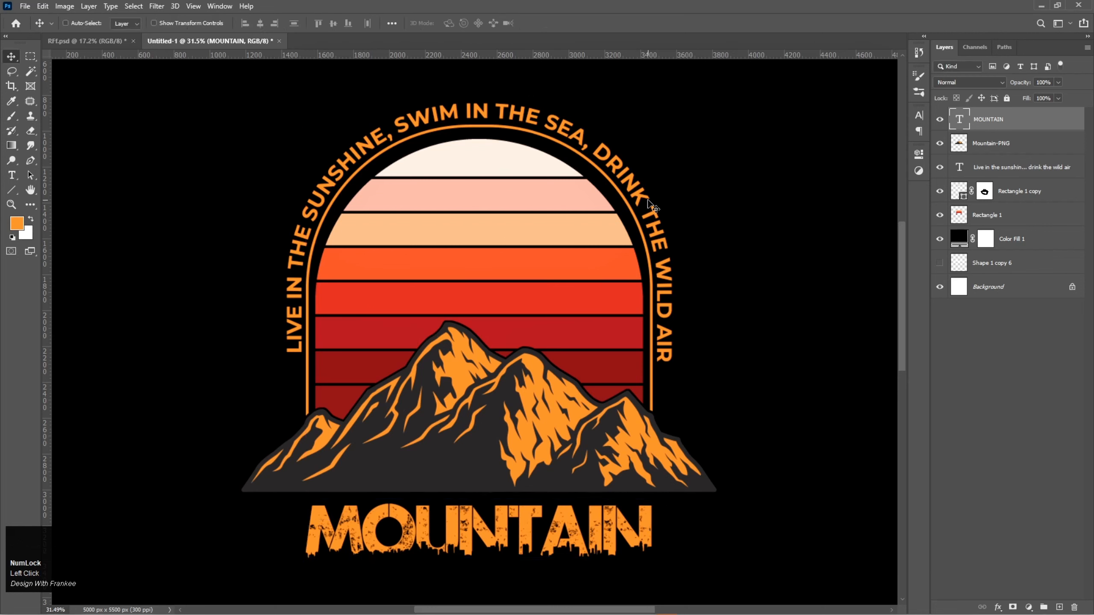
{"action": "key", "text": "shift"}
{"action": "key", "text": "shift+Up"}
{"action": "key", "text": "shift+Up"}
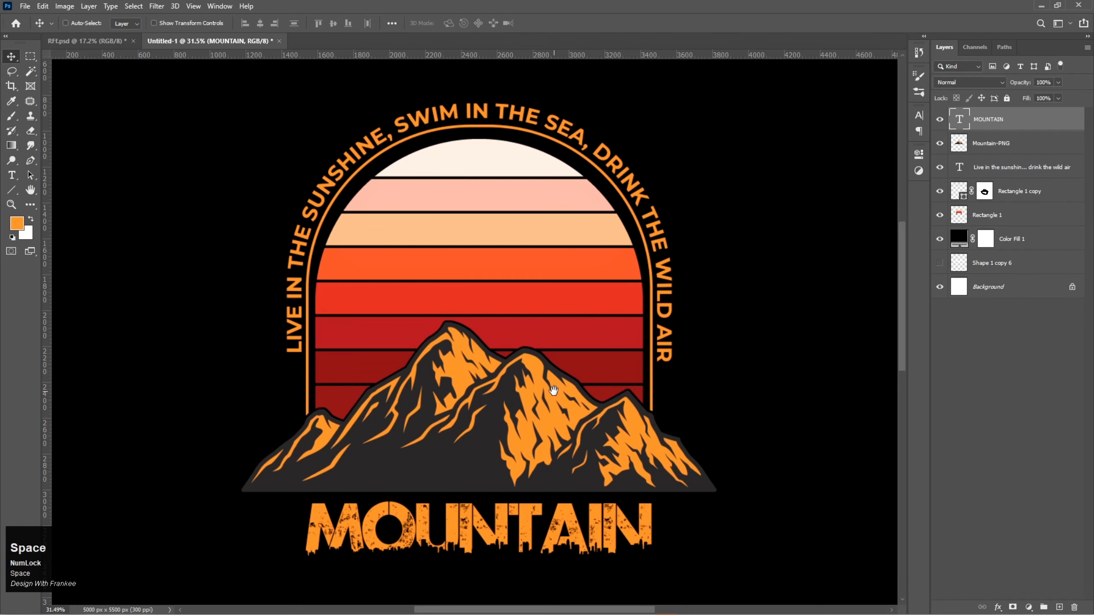
- Add a centered text layer reading ADVENTURE AWAITING just below the MOUNTAIN title
{"action": "left_click_drag", "start_coordinate": [560, 389], "coordinate": [558, 342]}
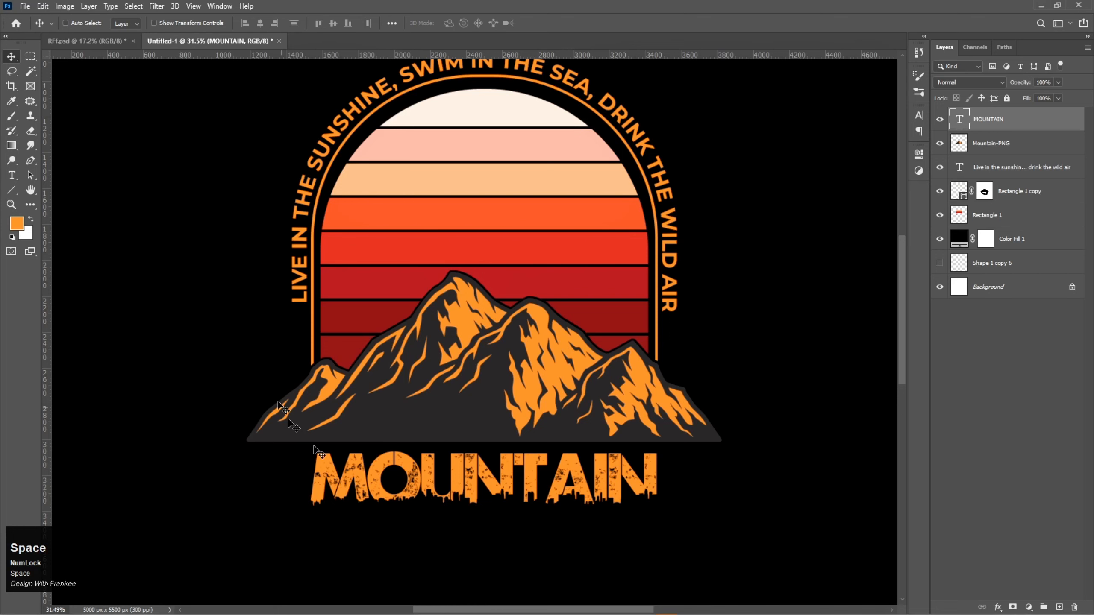
{"action": "key", "text": "t"}
{"action": "left_click", "coordinate": [464, 532]}
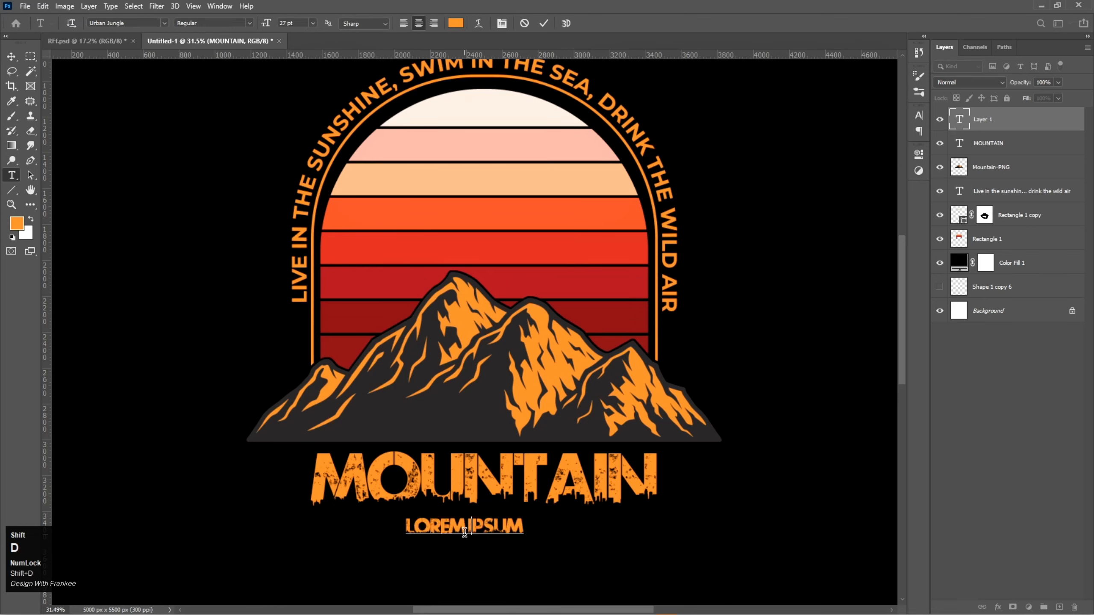
{"action": "type", "text": "ADVEN"}
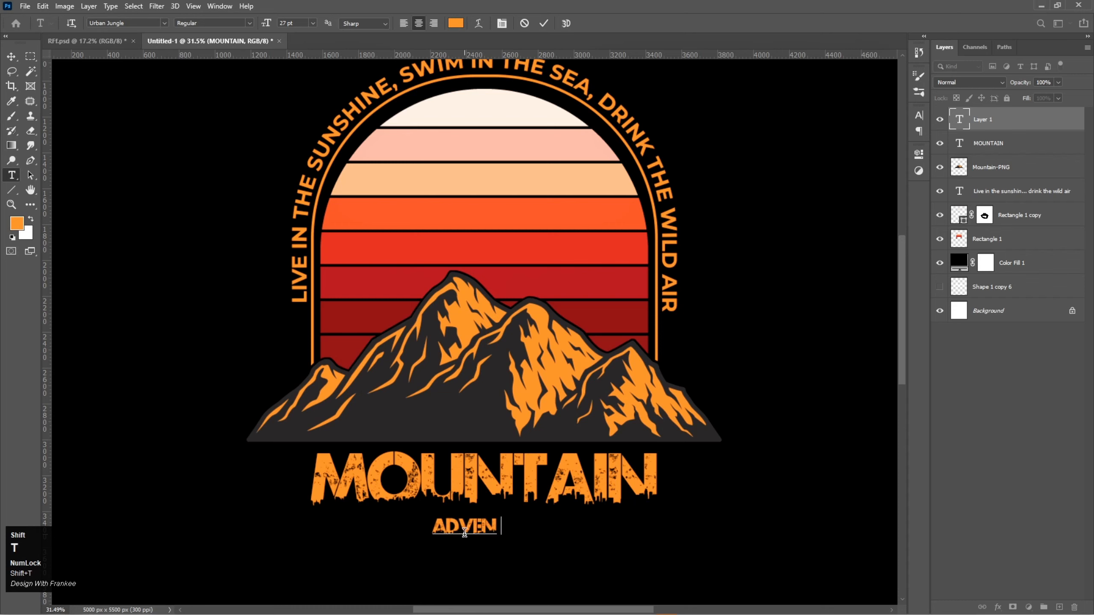
{"action": "type", "text": "TURE"}
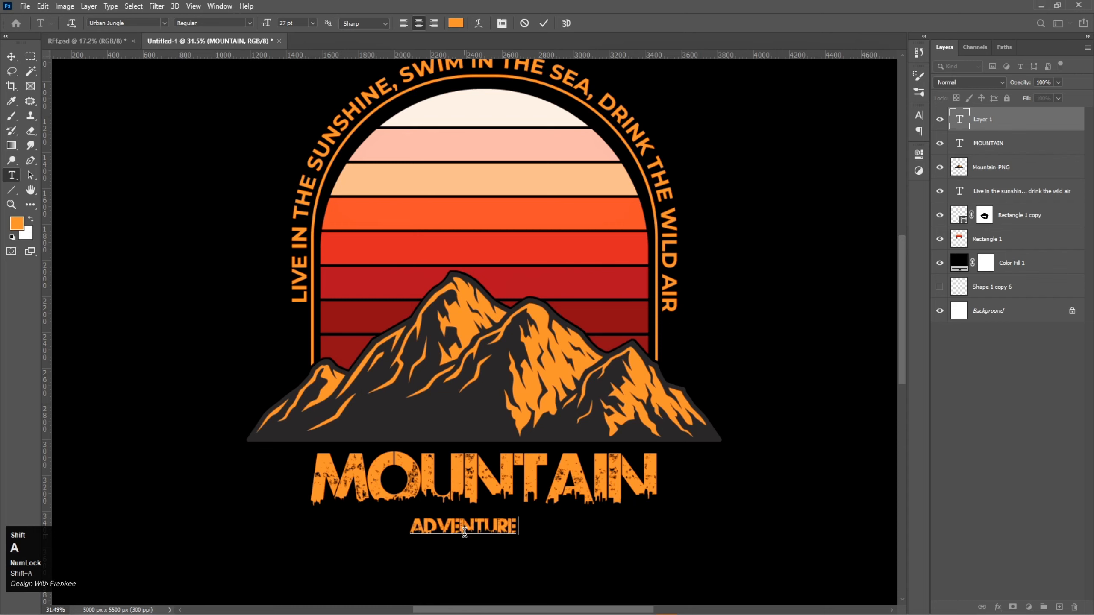
{"action": "type", "text": " AWAITING"}
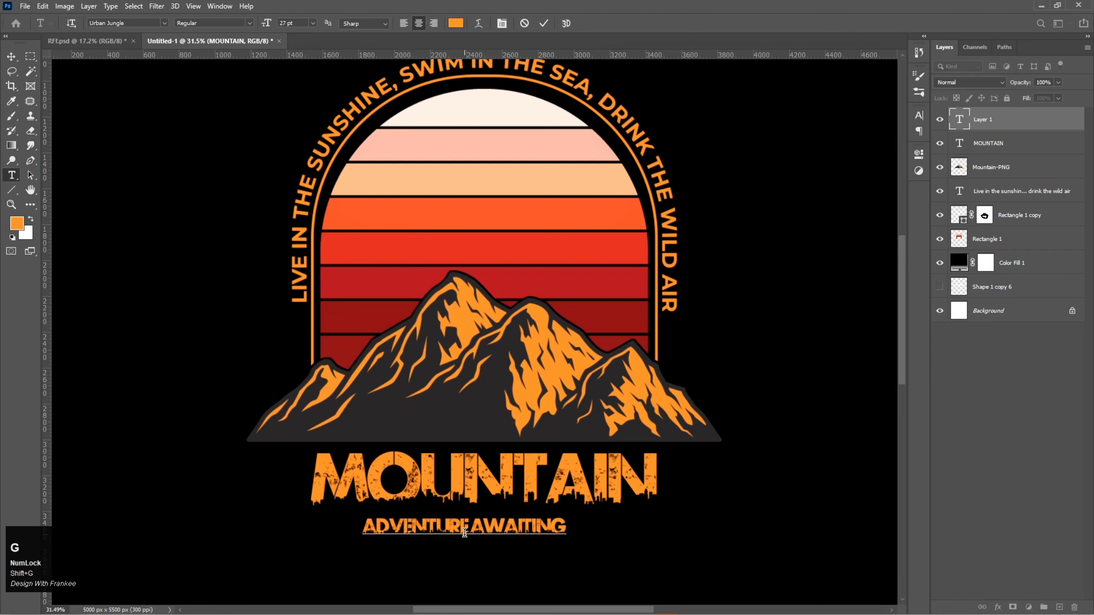
- Change the whole ADVENTURE AWAITING line to the Montserrat font in SemiBold style and commit the text
{"action": "key", "text": "ctrl+a"}
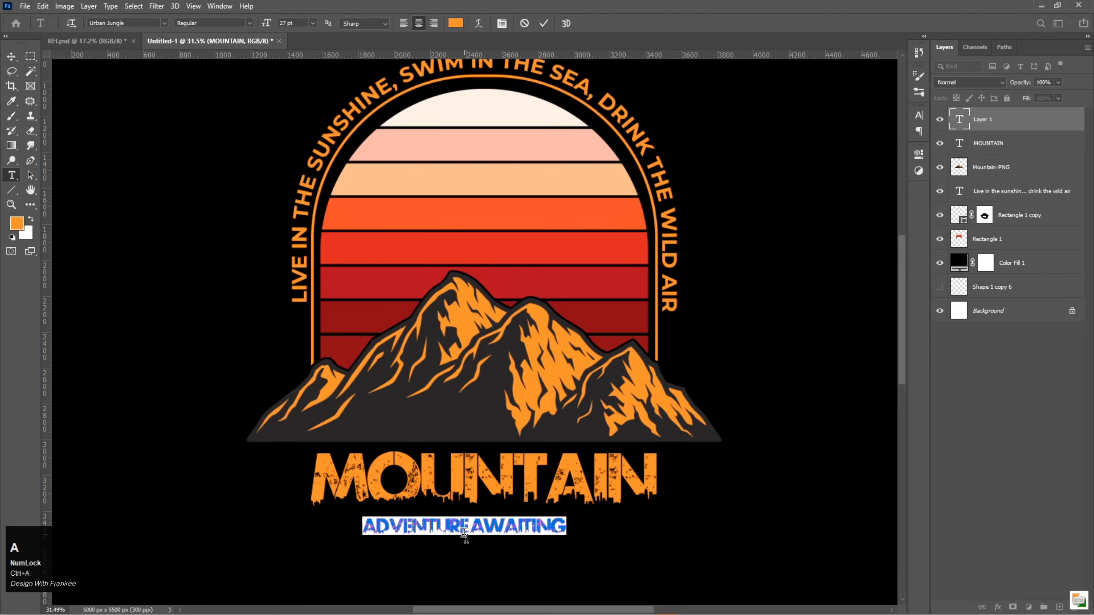
{"action": "left_click", "coordinate": [164, 22]}
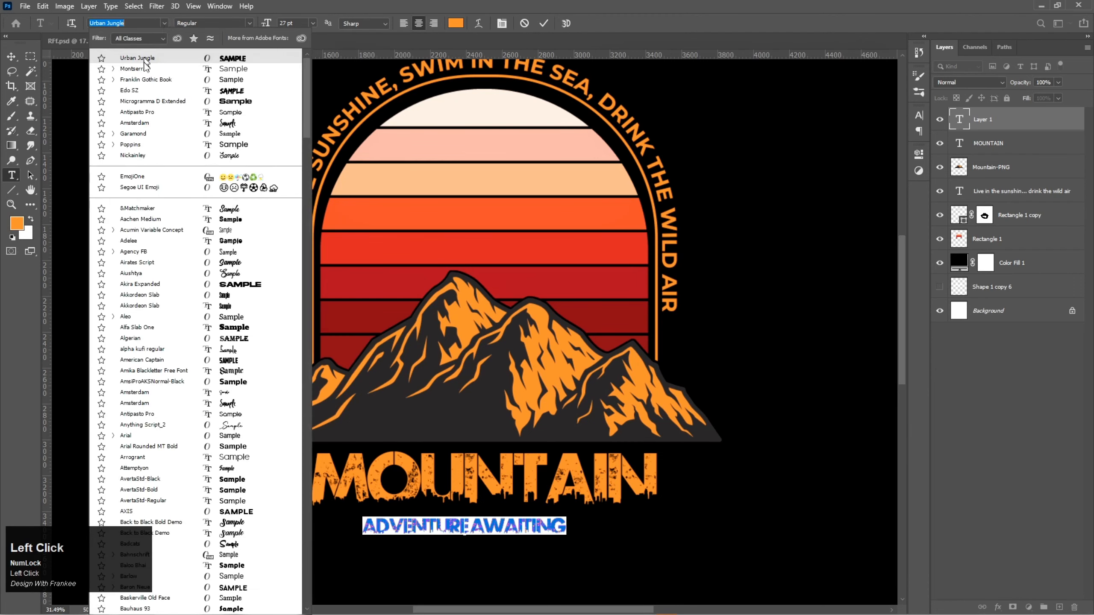
{"action": "left_click", "coordinate": [205, 41]}
{"action": "left_click", "coordinate": [249, 23]}
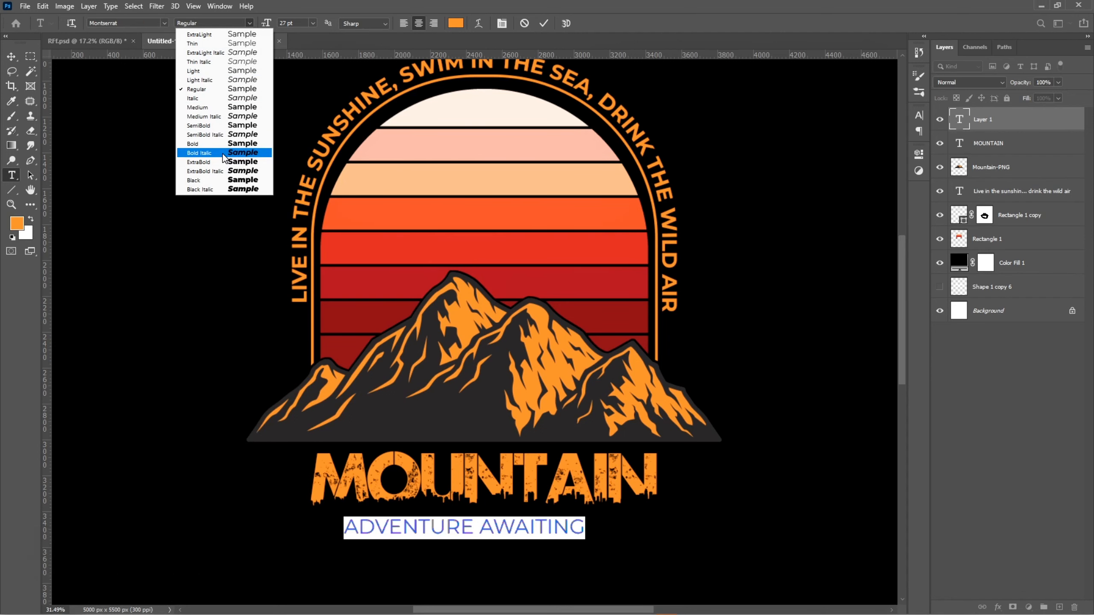
{"action": "left_click", "coordinate": [215, 125]}
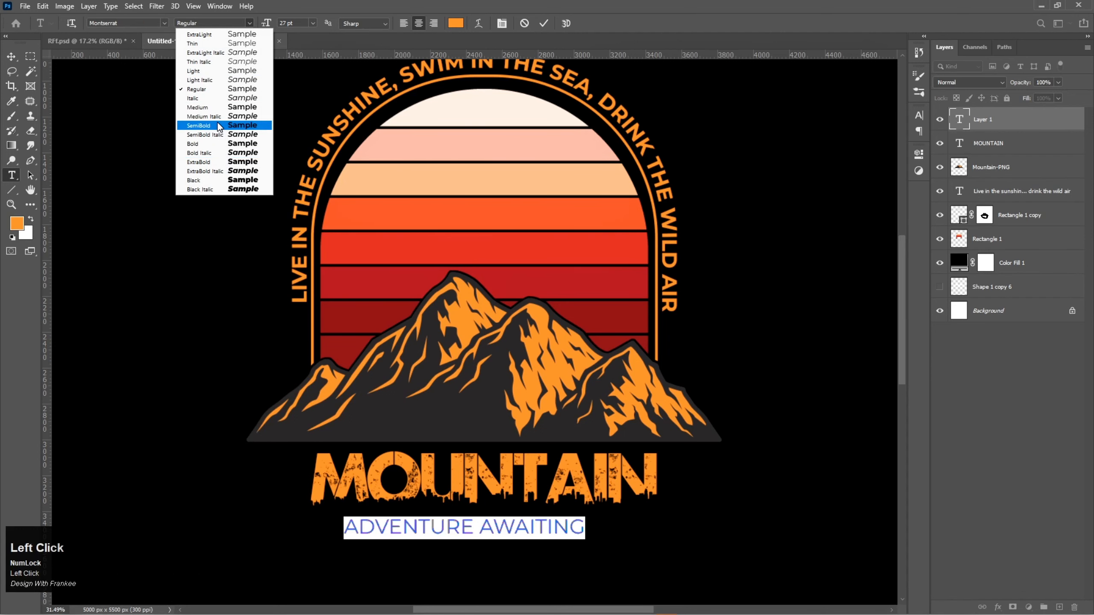
{"action": "left_click", "coordinate": [544, 24]}
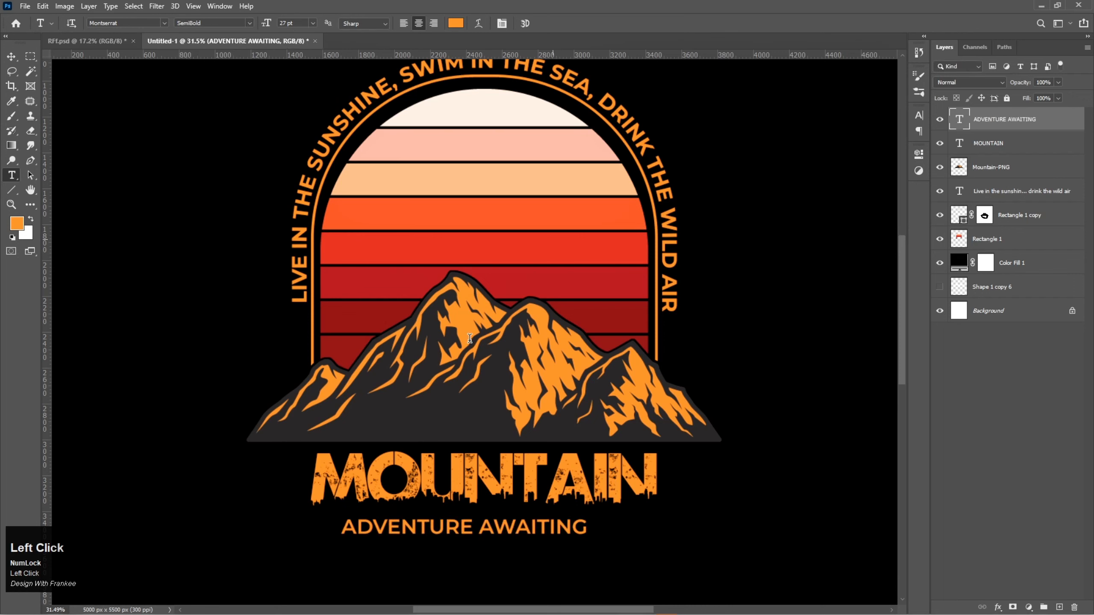
- Move the ADVENTURE AWAITING text up and sideways so it sits centered close beneath MOUNTAIN
{"action": "key", "text": "v"}
{"action": "left_click_drag", "start_coordinate": [482, 539], "coordinate": [500, 527]}
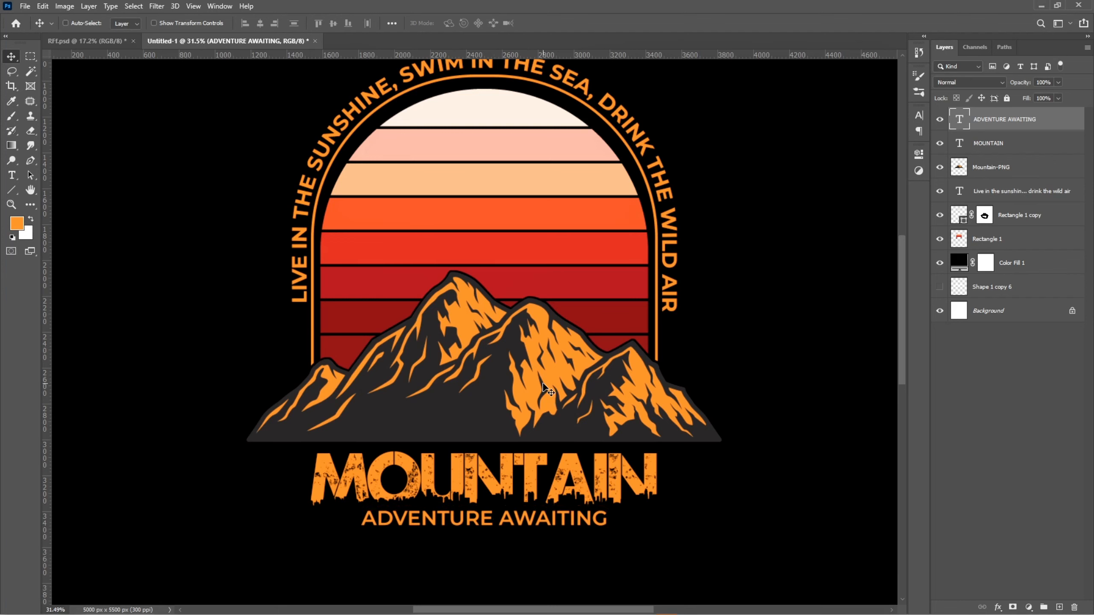
{"action": "key", "text": "v"}
{"action": "key", "text": "space"}
{"action": "left_click_drag", "start_coordinate": [530, 286], "coordinate": [535, 325]}
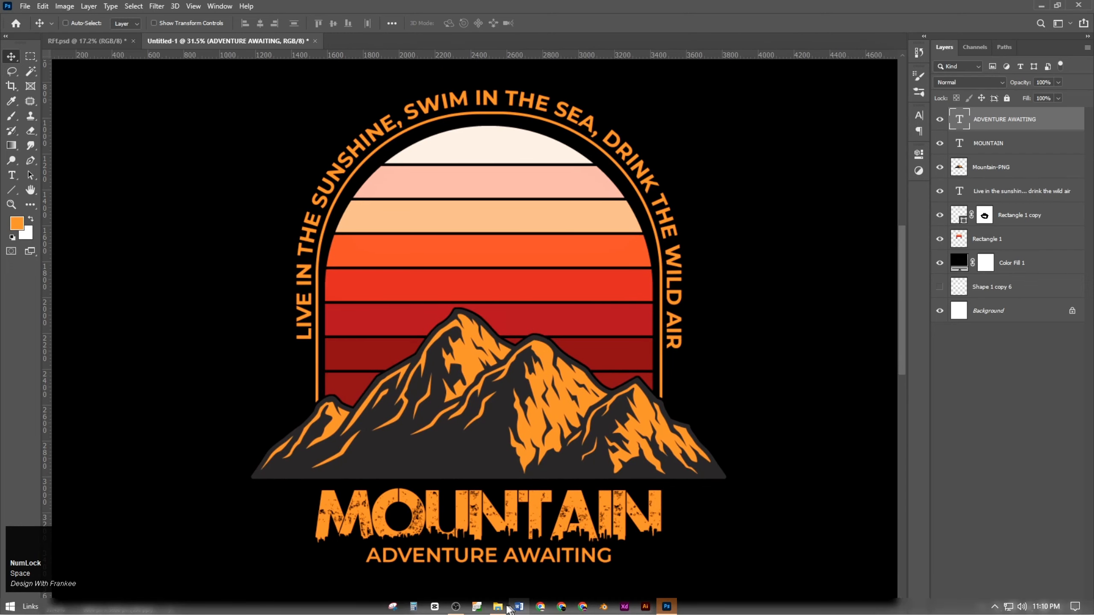
- Place the Texture file from the file explorer onto the artwork and set its blend mode to Vivid Light
{"action": "left_click", "coordinate": [498, 606]}
{"action": "left_click_drag", "start_coordinate": [334, 110], "coordinate": [524, 410]}
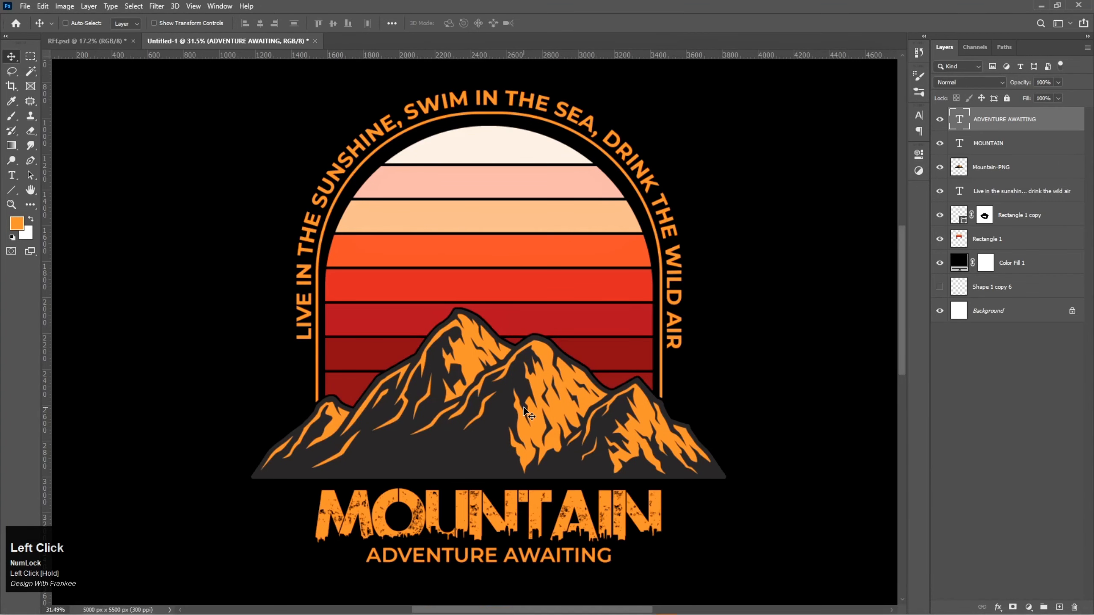
{"action": "double_click", "coordinate": [515, 321]}
{"action": "left_click", "coordinate": [970, 83]}
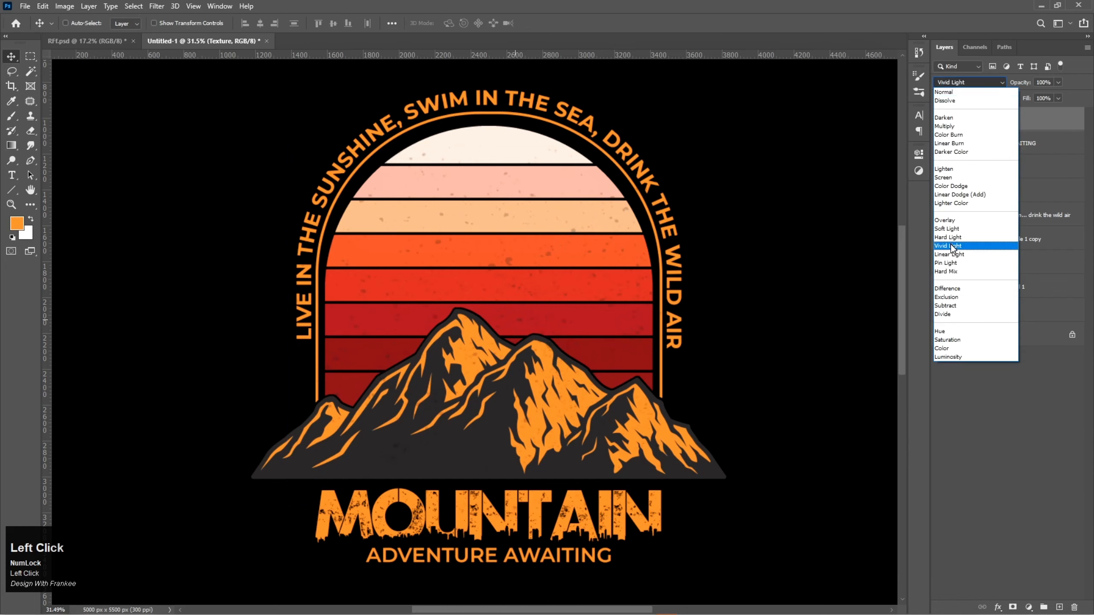
{"action": "left_click", "coordinate": [952, 246]}
- Move the Texture layer directly above Rectangle 1, clip it to the striped arch and shift the texture up over the stripes
{"action": "left_click_drag", "start_coordinate": [1019, 125], "coordinate": [999, 249]}
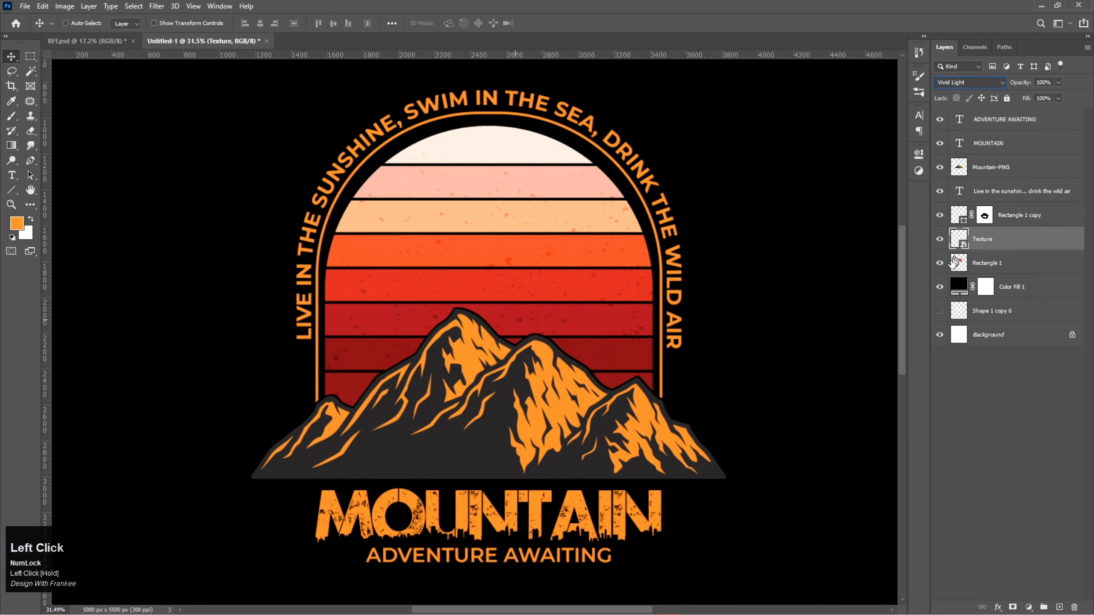
{"action": "left_click", "coordinate": [940, 264]}
{"action": "right_click", "coordinate": [1010, 246]}
{"action": "left_click", "coordinate": [927, 378]}
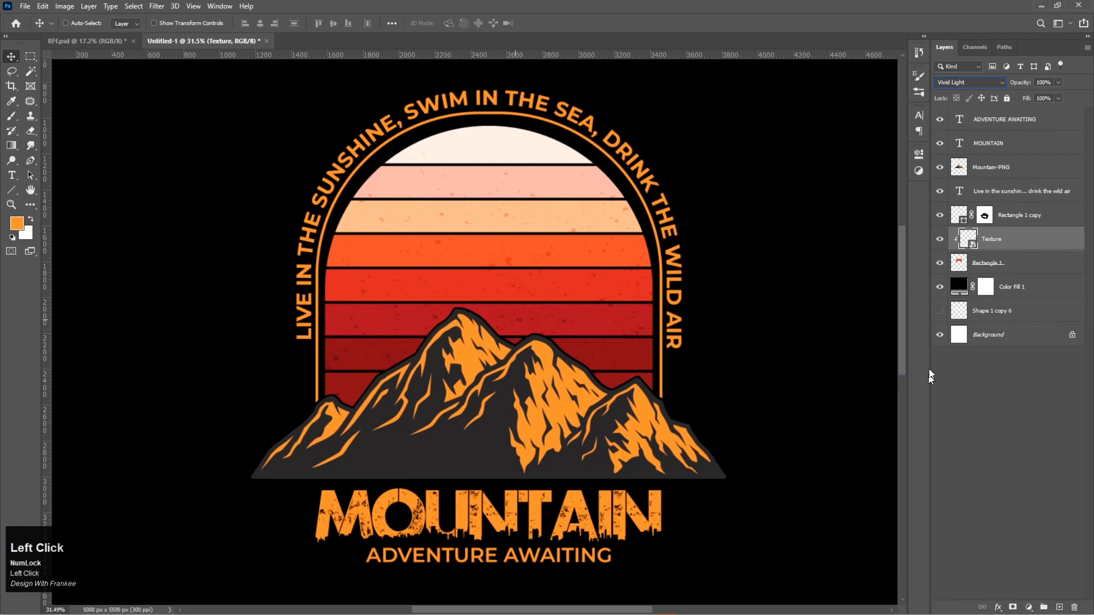
{"action": "left_click_drag", "start_coordinate": [565, 294], "coordinate": [510, 247]}
- Duplicate the Texture layer, flip the copy horizontally and move it down toward the arch's lower-left area
{"action": "key", "text": "ctrl+j"}
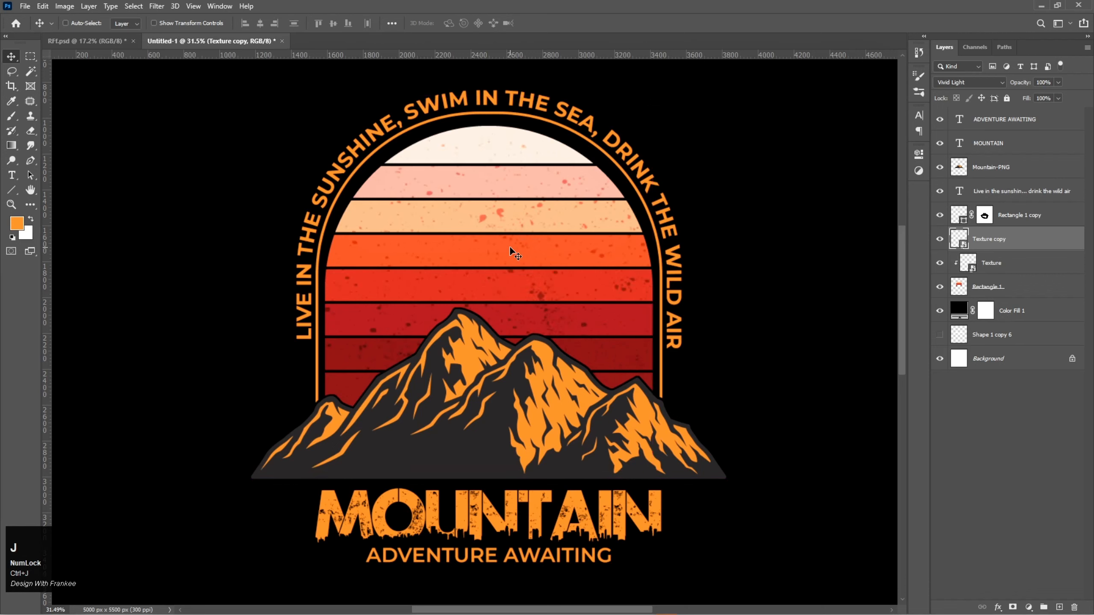
{"action": "key", "text": "ctrl+t"}
{"action": "right_click", "coordinate": [509, 245]}
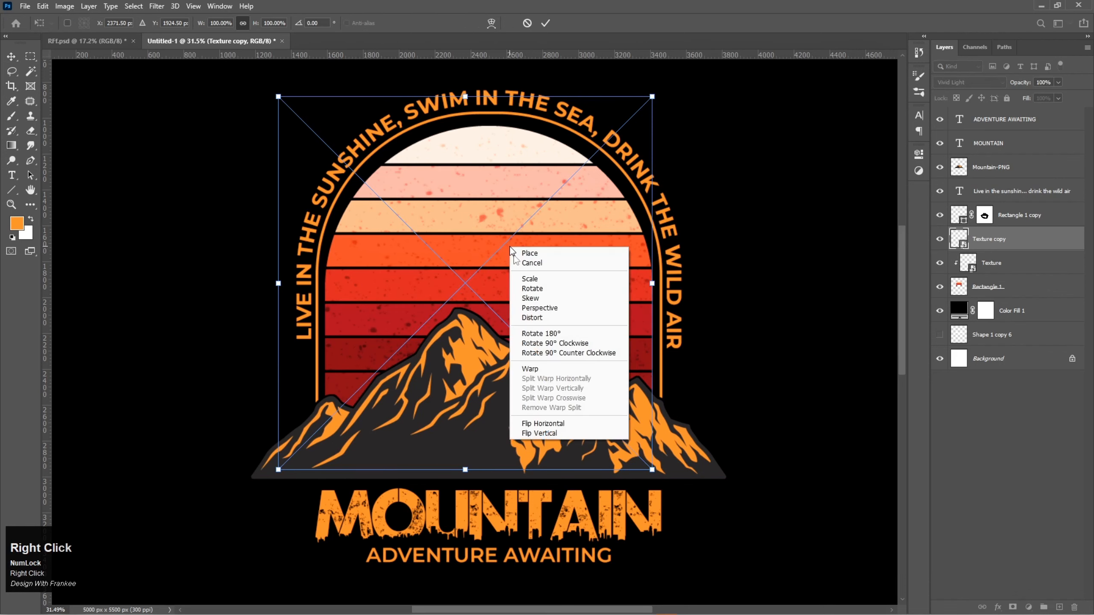
{"action": "left_click", "coordinate": [553, 423]}
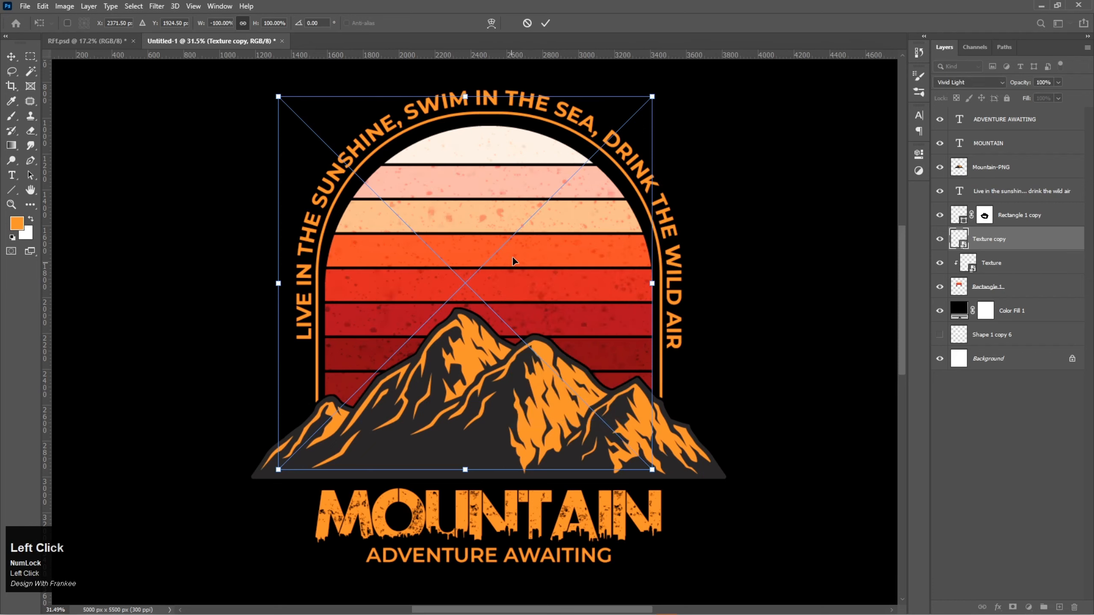
{"action": "left_click_drag", "start_coordinate": [512, 261], "coordinate": [449, 302]}
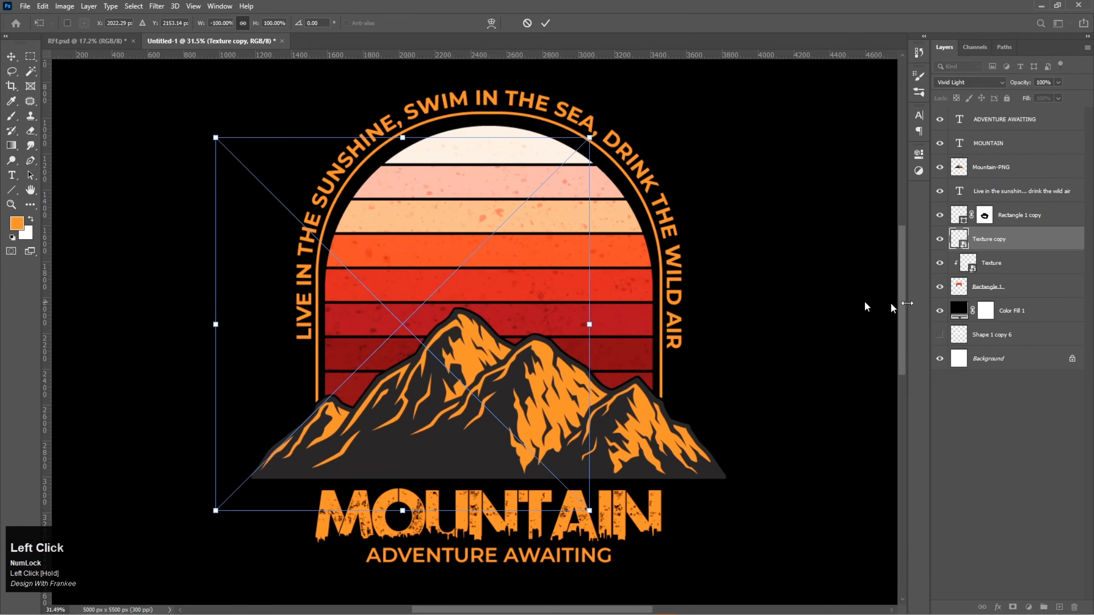
- Shift the original Texture up and right, clip Texture copy to the striped arch as well and adjust its position
{"action": "left_click", "coordinate": [990, 264]}
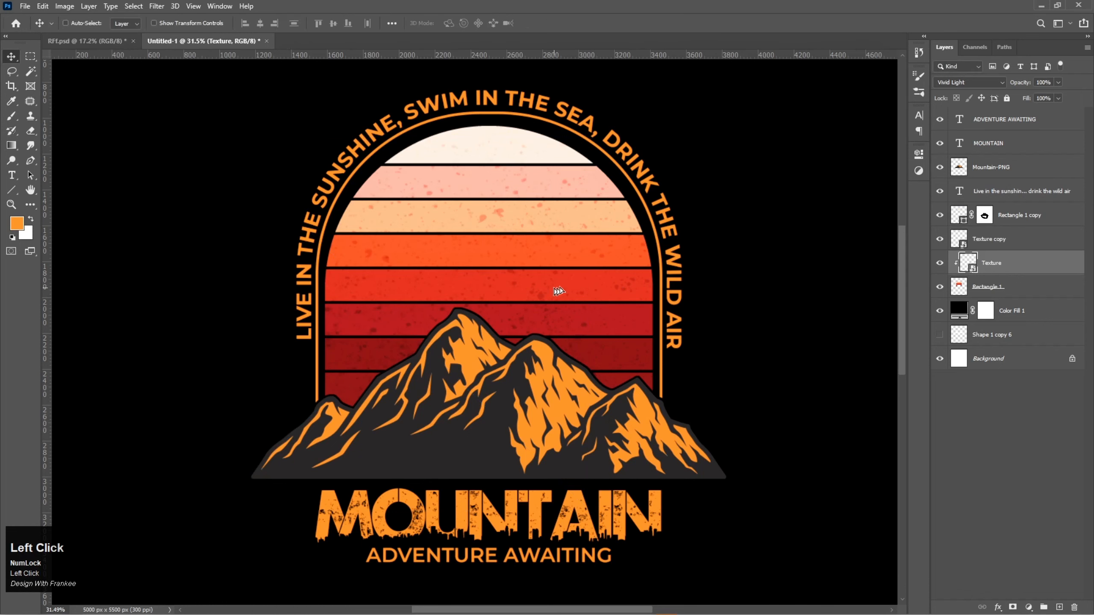
{"action": "left_click_drag", "start_coordinate": [559, 291], "coordinate": [612, 267]}
{"action": "right_click", "coordinate": [1029, 246]}
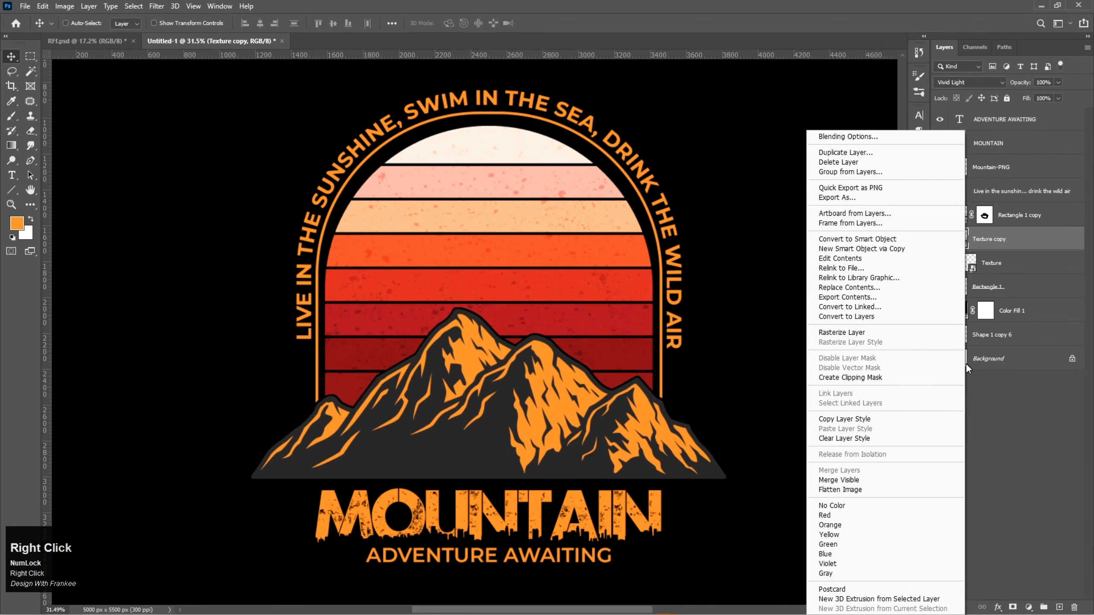
{"action": "left_click", "coordinate": [876, 378]}
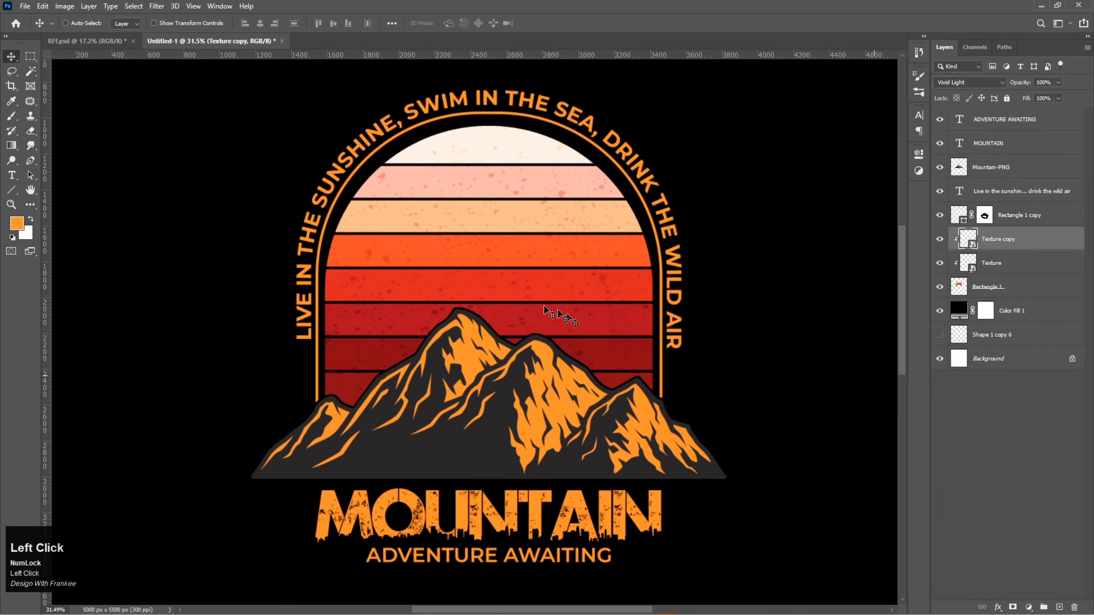
{"action": "left_click_drag", "start_coordinate": [477, 290], "coordinate": [518, 289]}
{"action": "left_click", "coordinate": [1043, 407]}
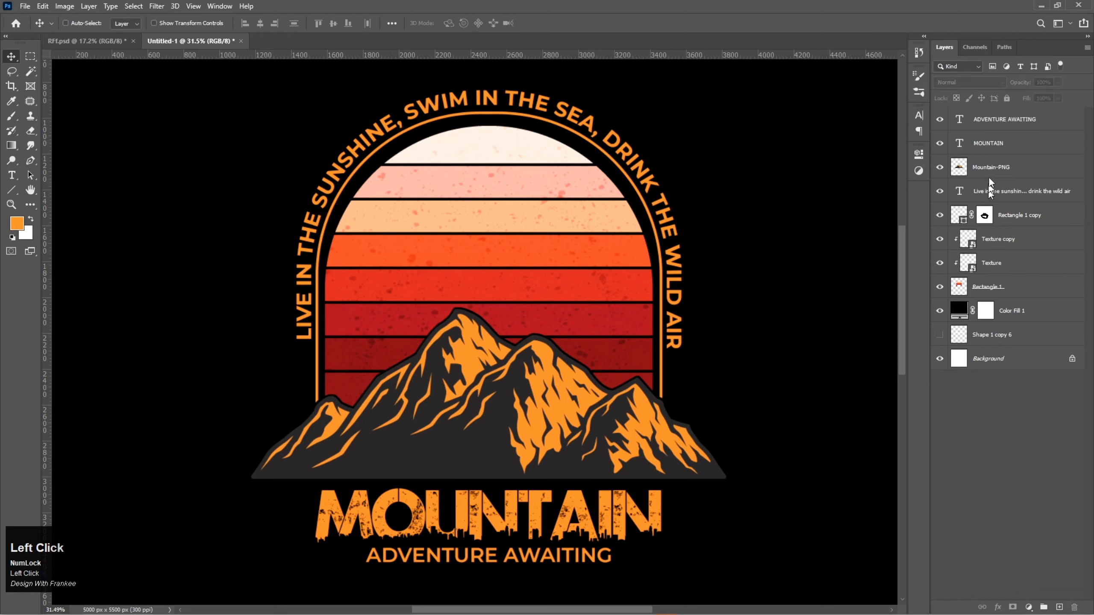
- Rasterize the Rectangle 1 copy layer that holds the orange arch outline
{"action": "left_click", "coordinate": [1011, 216]}
{"action": "right_click", "coordinate": [1010, 214]}
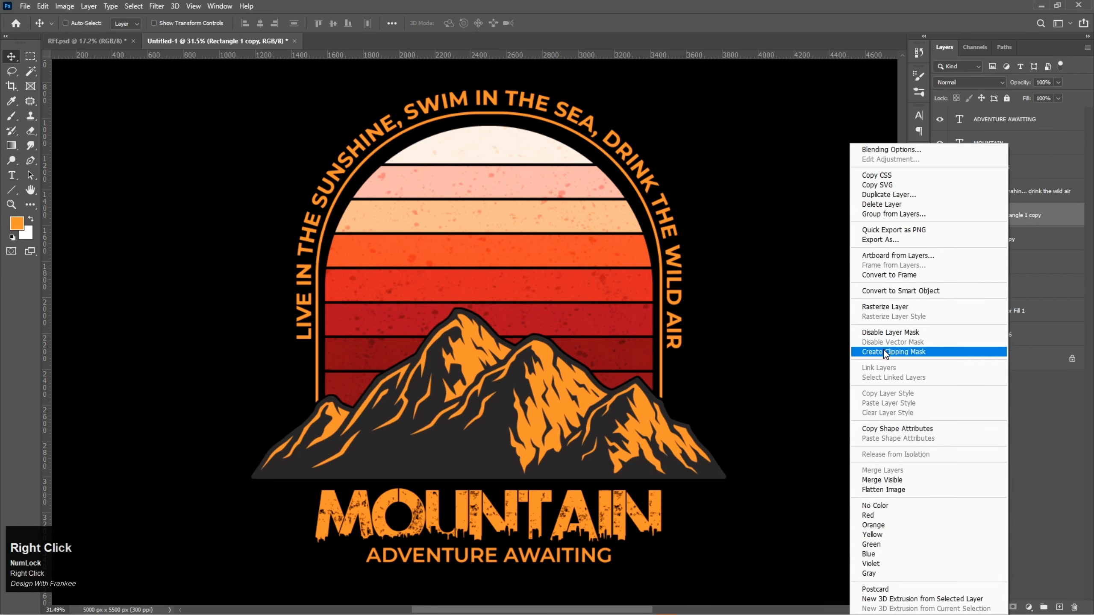
{"action": "left_click", "coordinate": [882, 307]}
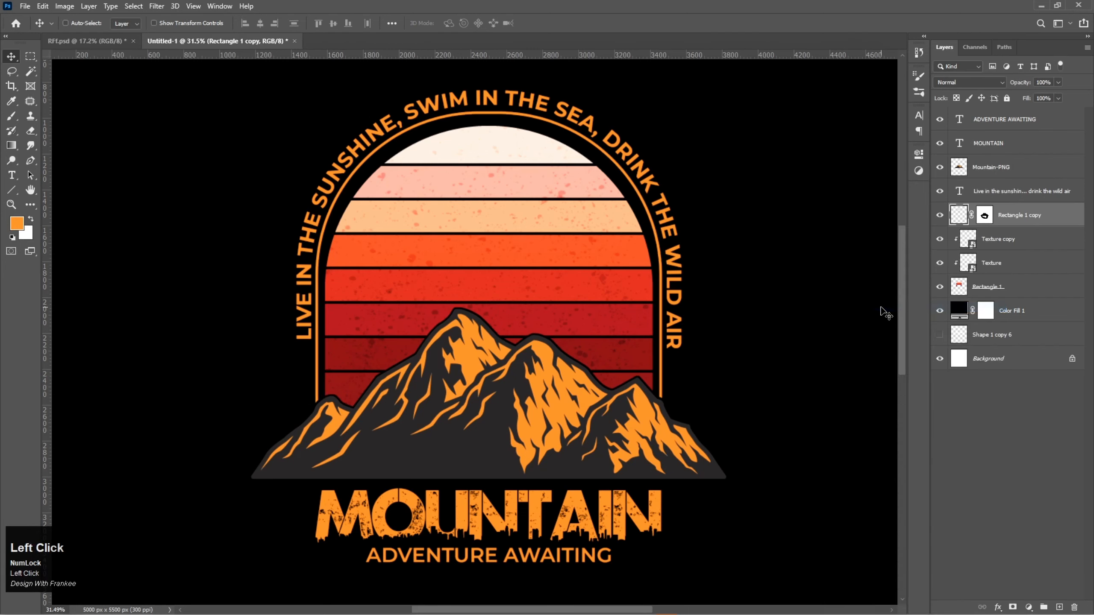
- Group all artwork layers from ADVENTURE AWAITING down to Rectangle 1
{"action": "left_click", "coordinate": [1011, 125]}
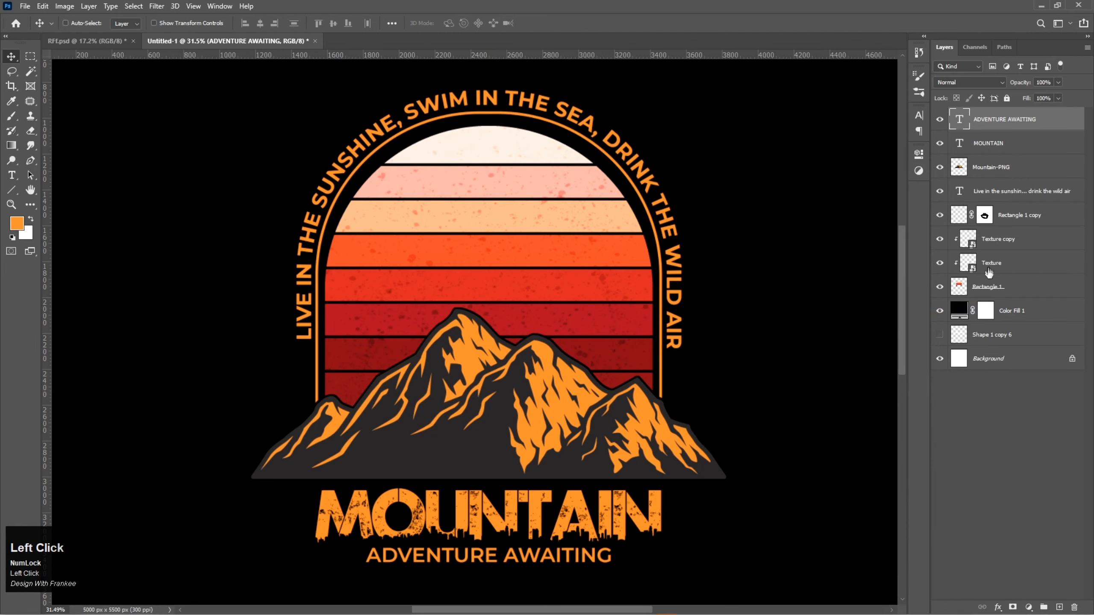
{"action": "left_click", "coordinate": [990, 288], "text": "shift"}
{"action": "key", "text": "ctrl+g"}
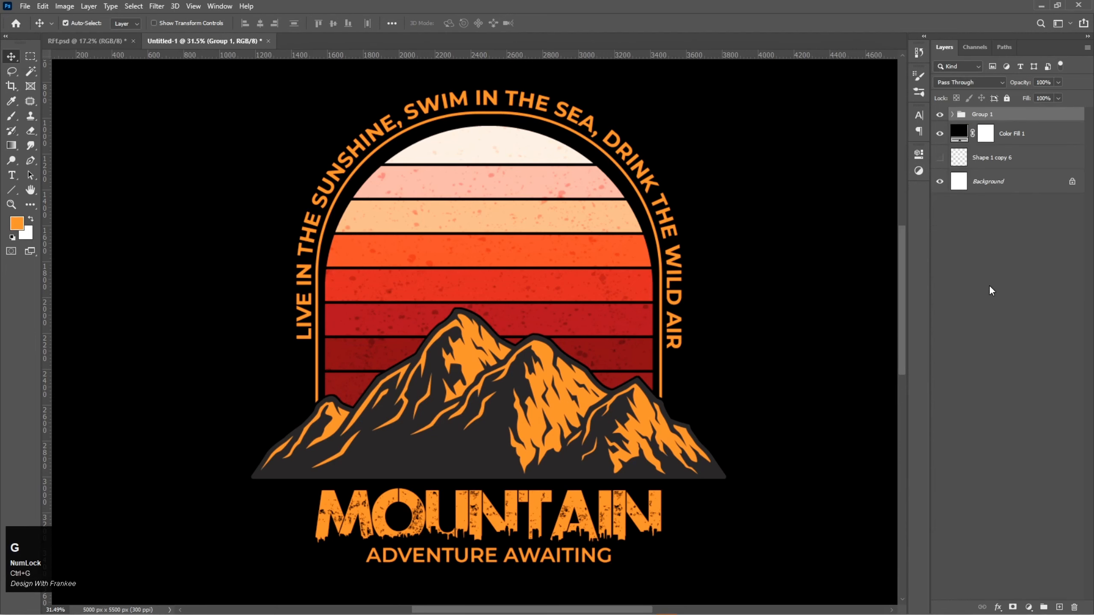
- Scale the artwork group to 166.75%, center it on the canvas at X 2500 px, Y 2750 px, and toggle its visibility to check it
{"action": "key", "text": "ctrl+0"}
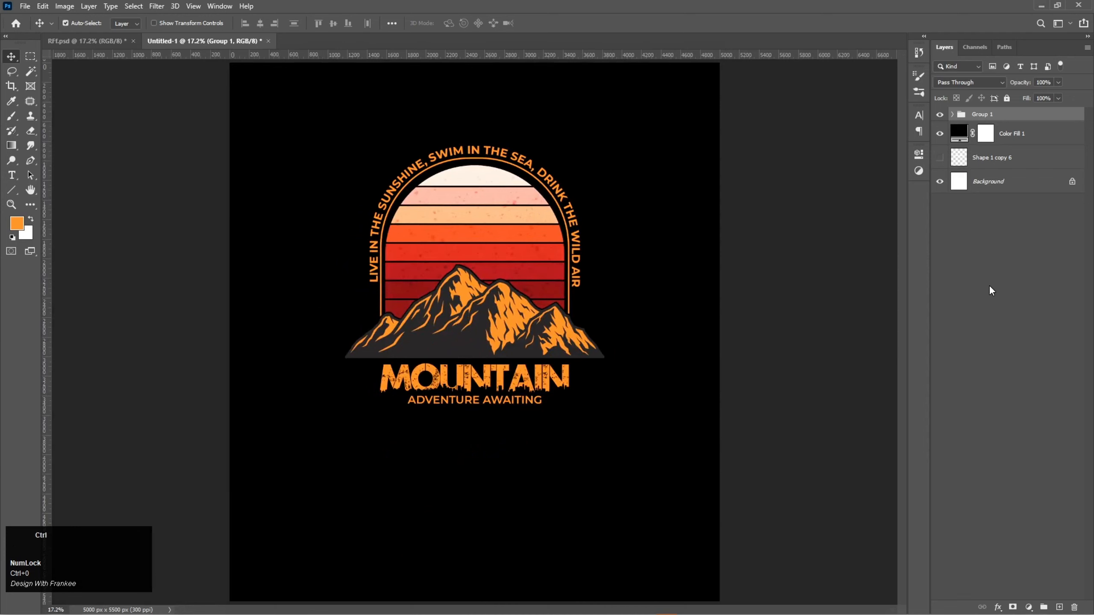
{"action": "key", "text": "ctrl+t"}
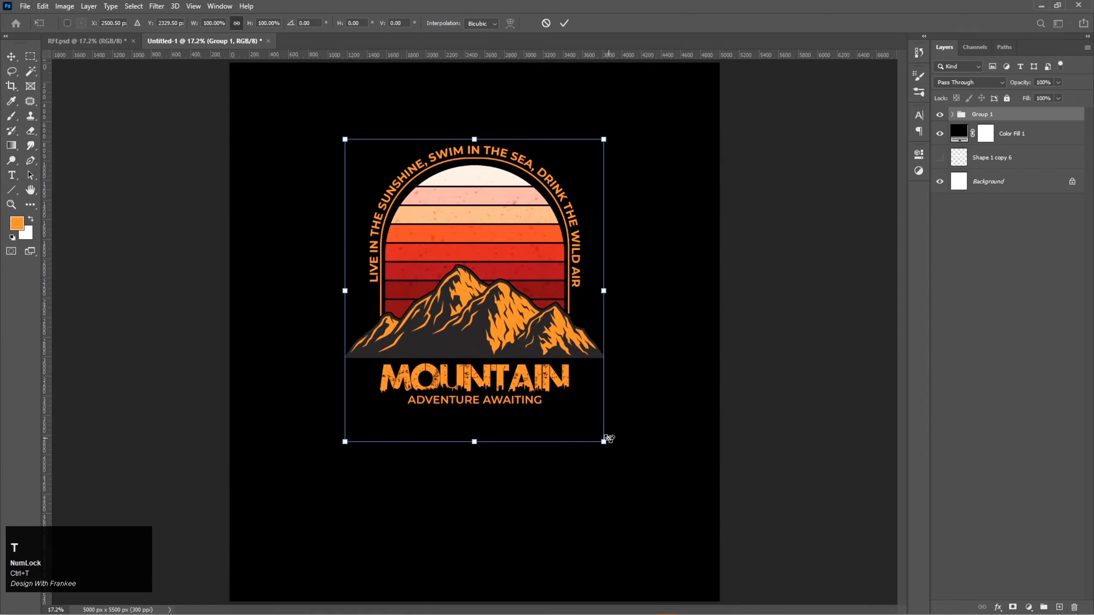
{"action": "left_click_drag", "start_coordinate": [608, 439], "coordinate": [654, 503]}
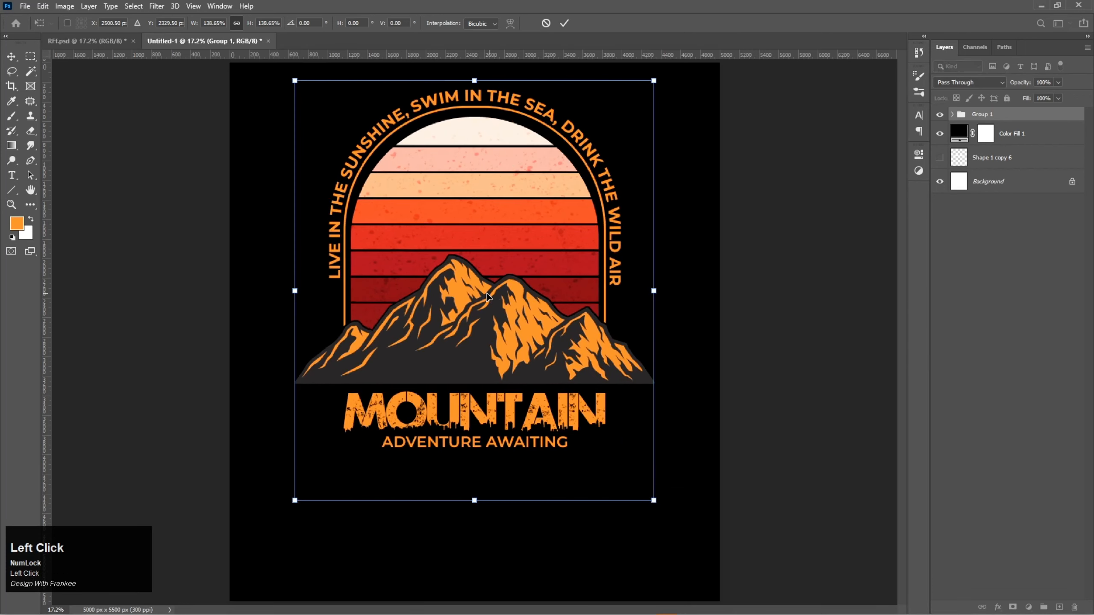
{"action": "left_click_drag", "start_coordinate": [488, 297], "coordinate": [493, 340]}
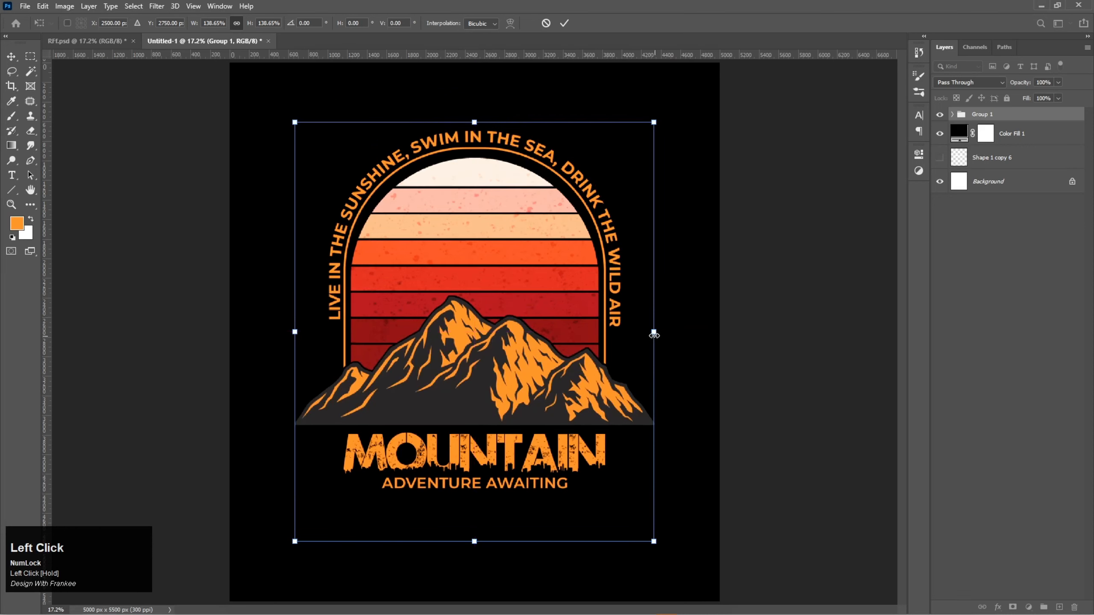
{"action": "left_click_drag", "start_coordinate": [654, 335], "coordinate": [690, 344]}
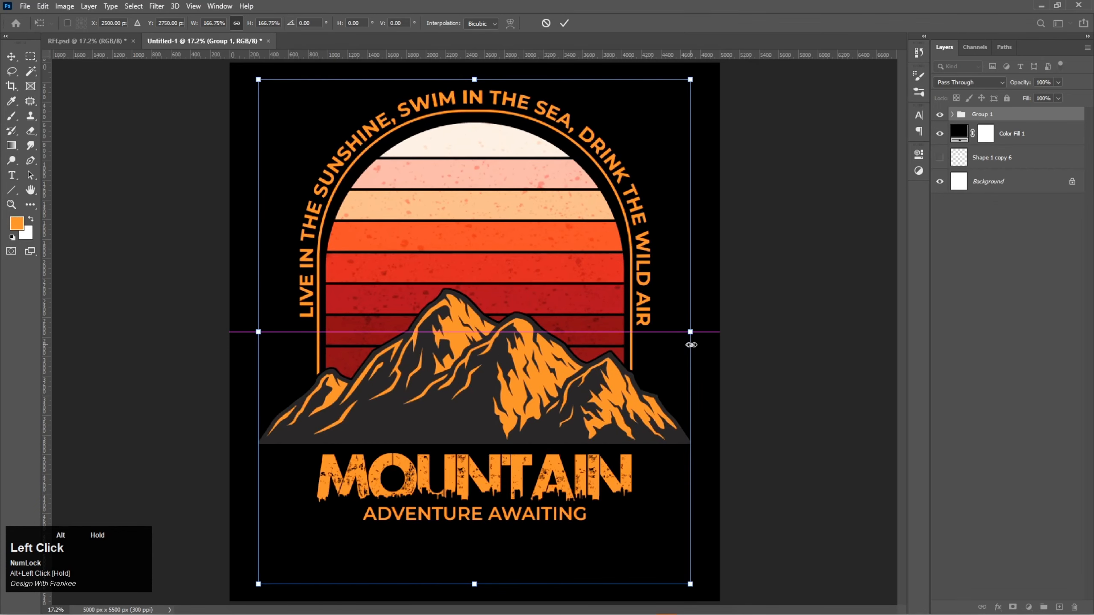
{"action": "left_click", "coordinate": [568, 24]}
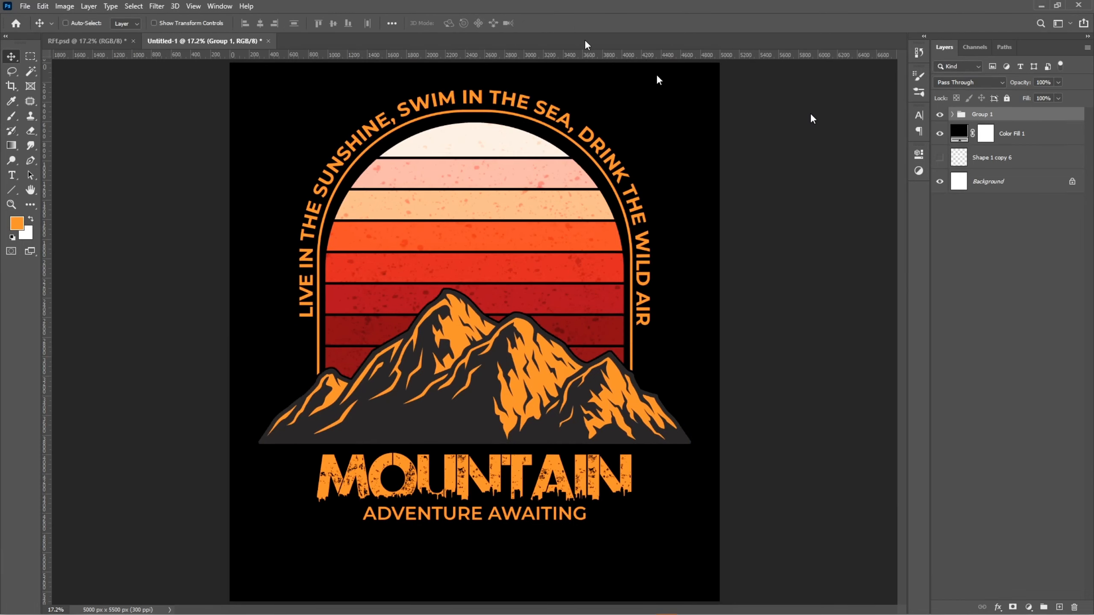
{"action": "left_click", "coordinate": [939, 114]}
{"action": "left_click", "coordinate": [939, 114]}
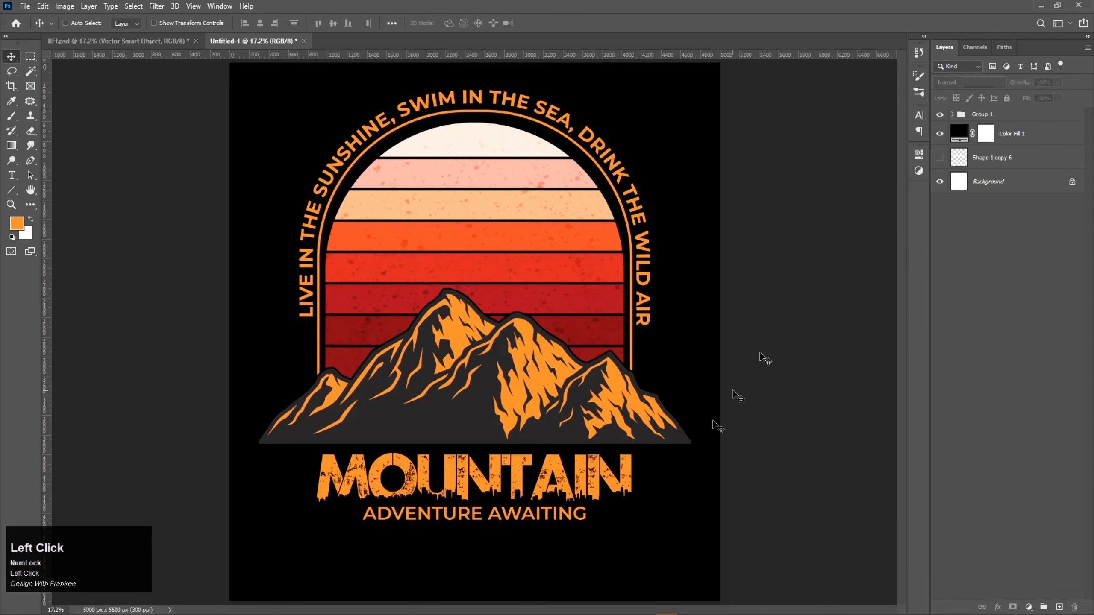
- Delete the dark grey areas of the Mountain-PNG layer inside Group 1 using a Magic Wand selection, deselect, and collapse the group
{"action": "left_click", "coordinate": [951, 120]}
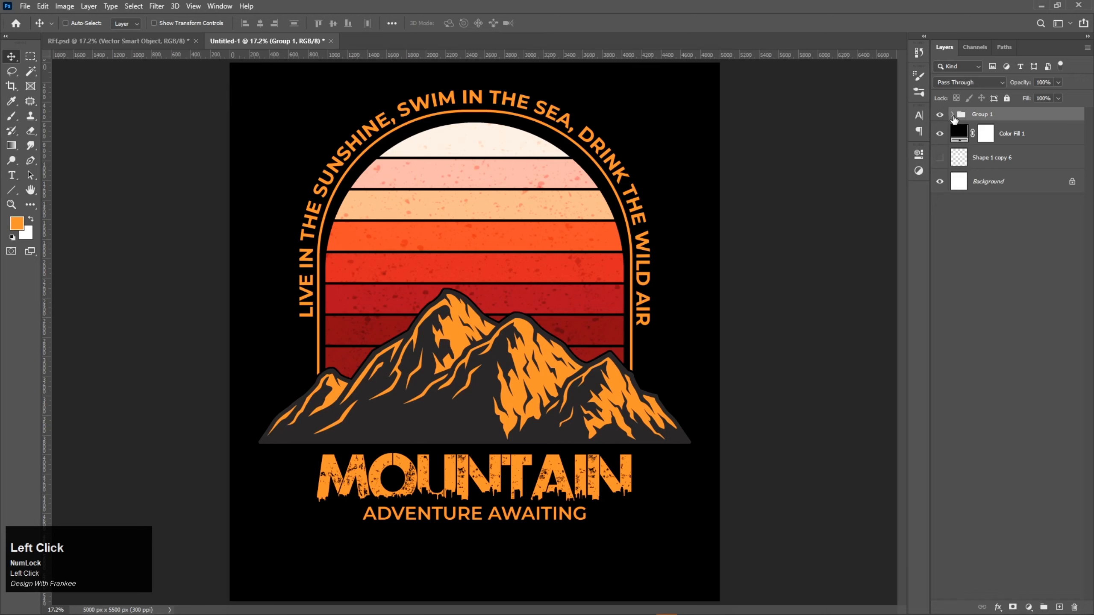
{"action": "left_click", "coordinate": [952, 114]}
{"action": "left_click", "coordinate": [982, 186]}
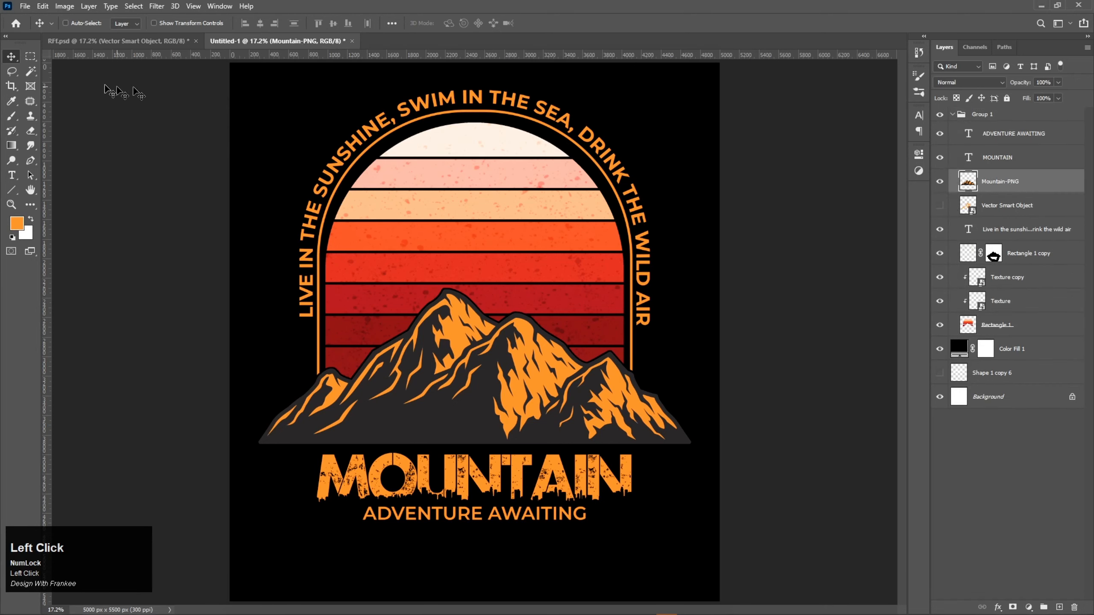
{"action": "right_click", "coordinate": [31, 71]}
{"action": "left_click", "coordinate": [67, 94]}
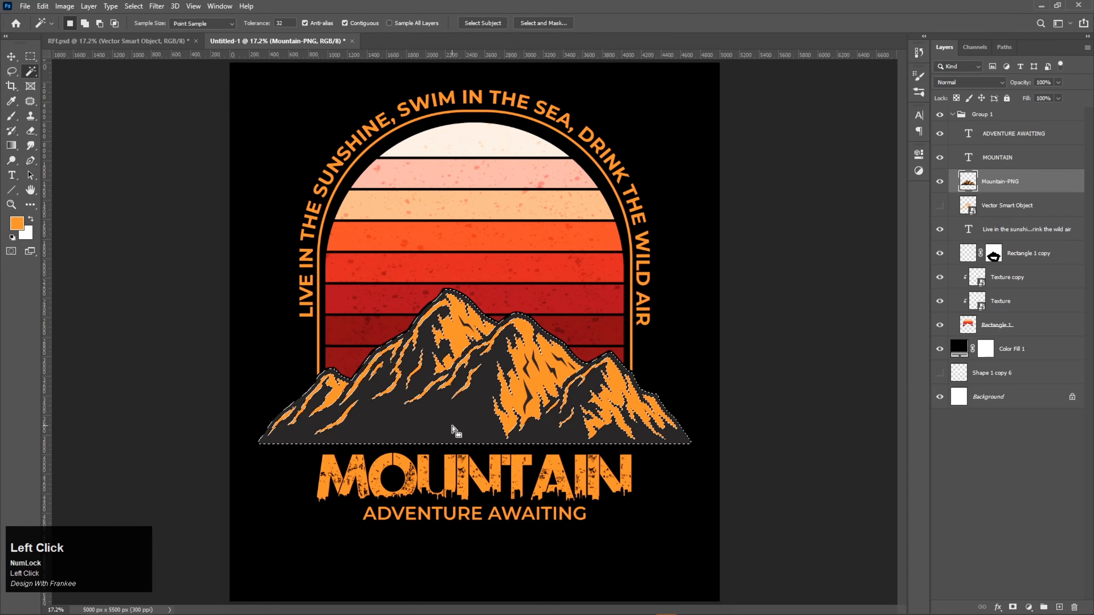
{"action": "key", "text": "Delete"}
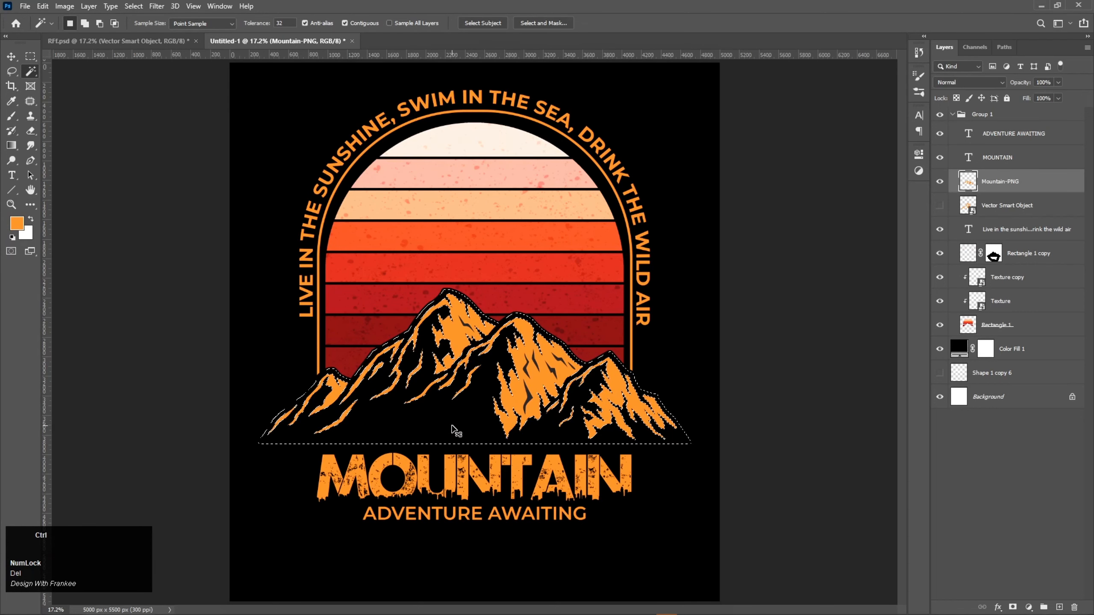
{"action": "key", "text": "ctrl+d"}
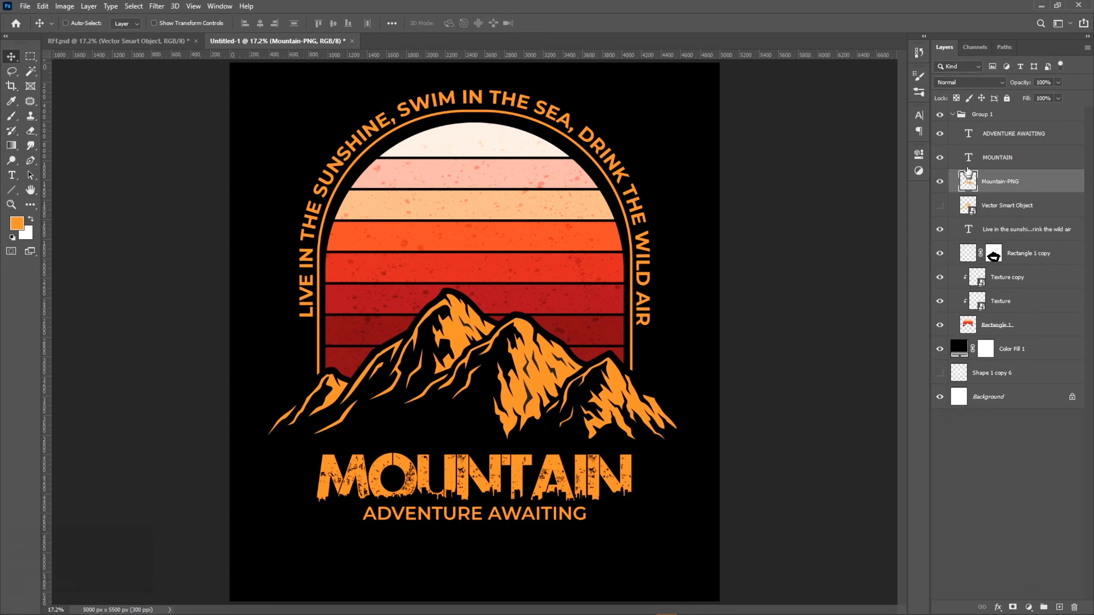
{"action": "left_click", "coordinate": [952, 114]}
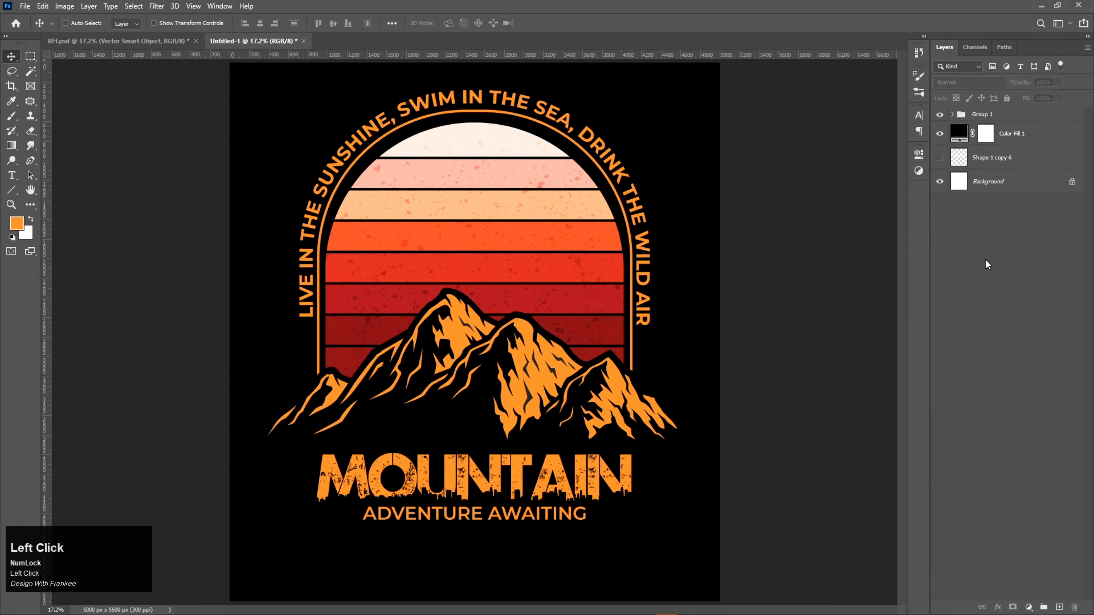